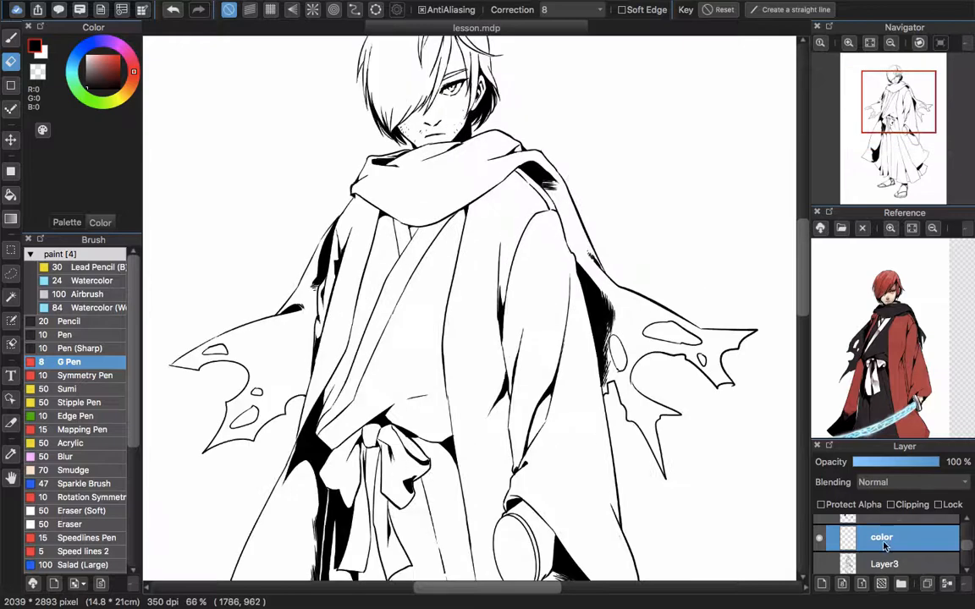
Enlarge the reference picture around the head and sample the red of the hair as the drawing color
drag(729, 377, 700, 406)
click(890, 228)
click(890, 229)
click(890, 228)
drag(886, 272, 904, 371)
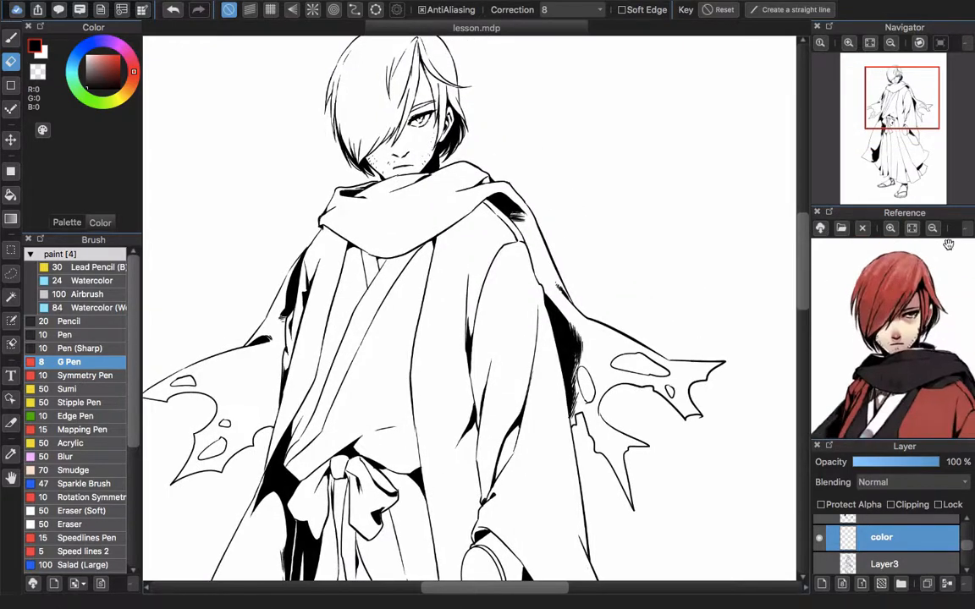
click(968, 228)
click(943, 248)
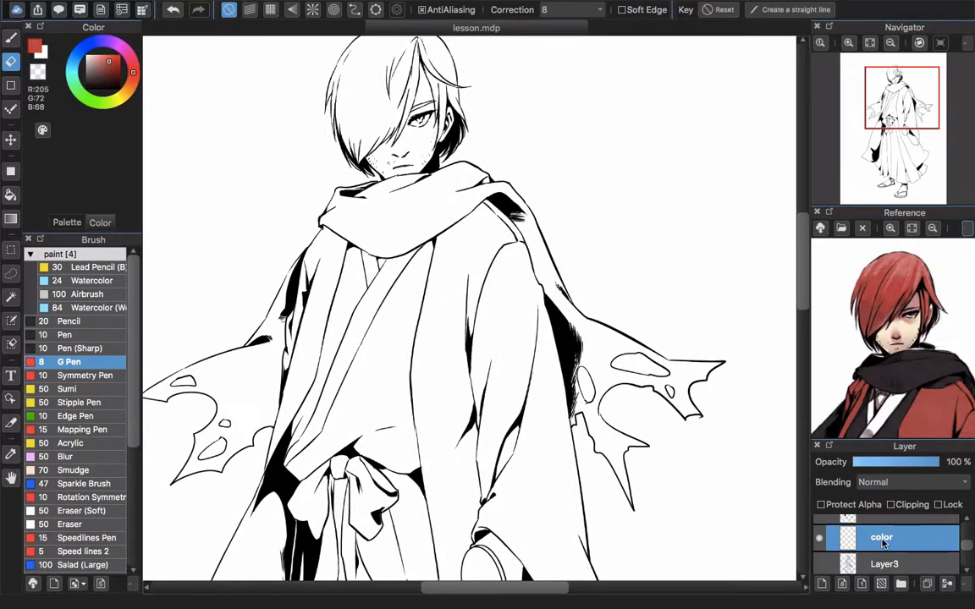
Rename the color layer as haircolor
double_click(883, 539)
text(haircolor)
key(Return)
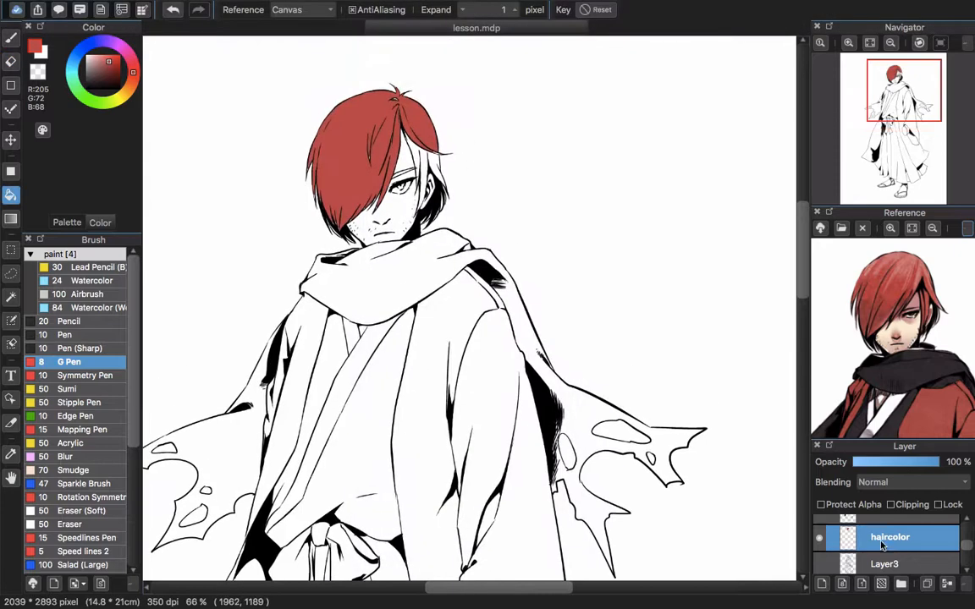
Rename the hair color layer as red
double_click(890, 541)
text(red)
key(Return)
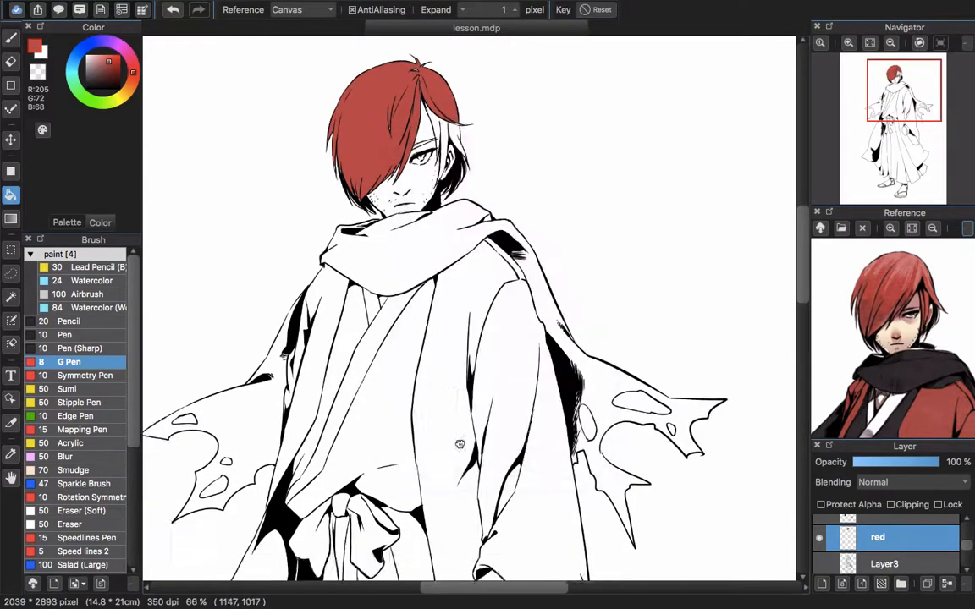
Close the gap in the outline near the coat's lower right hem and fill the coat's right half with red
drag(382, 372, 438, 326)
scroll(437, 326, down, 10)
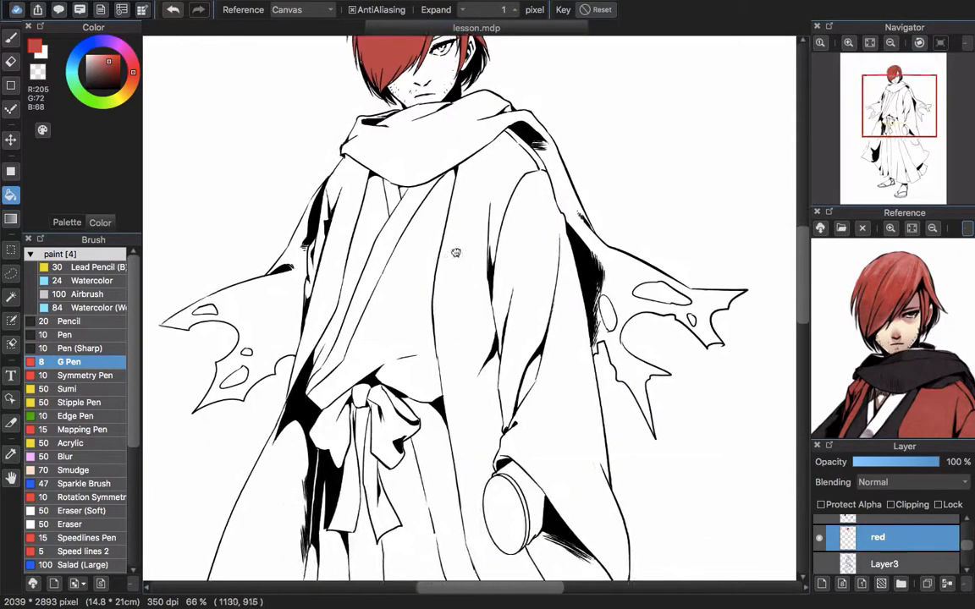
scroll(468, 311, down, 5)
scroll(561, 293, up, 5)
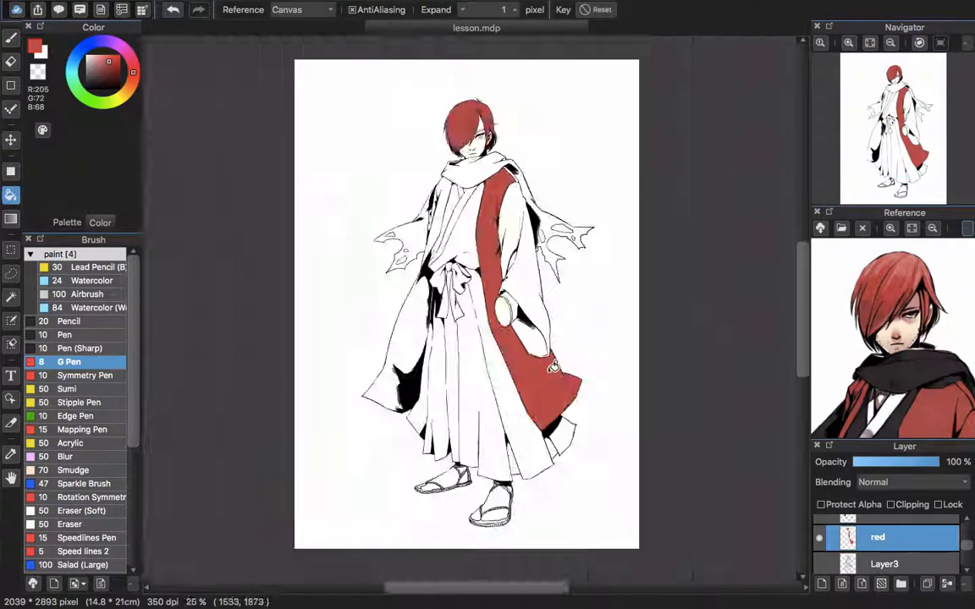
scroll(510, 210, up, 2)
click(511, 286)
scroll(520, 304, up, 1)
click(492, 279)
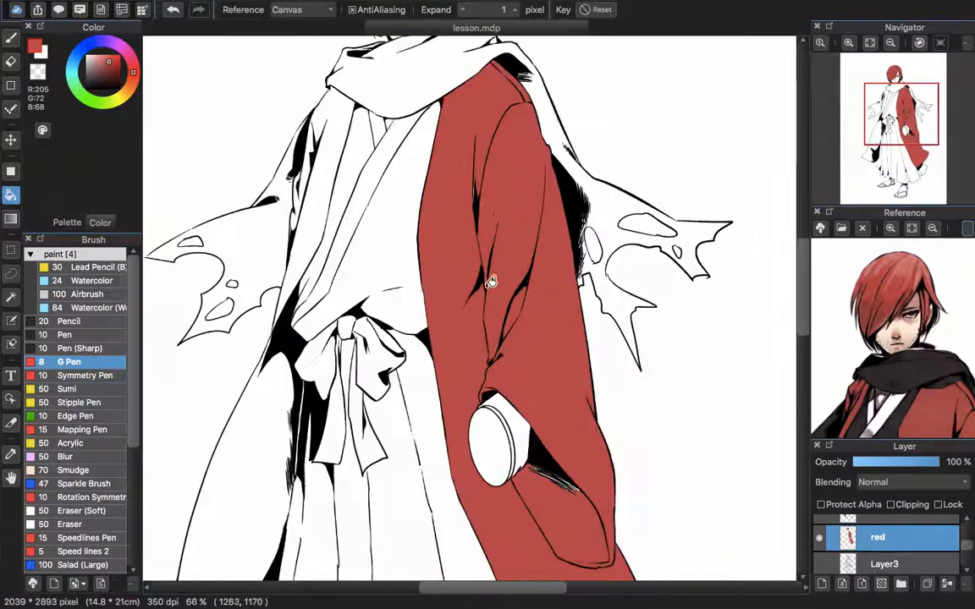
Paint red over the unfilled spots around the coat's right sleeve and cuff with an enlarged G Pen
drag(476, 159, 485, 221)
key(b)
scroll(500, 254, down, 5)
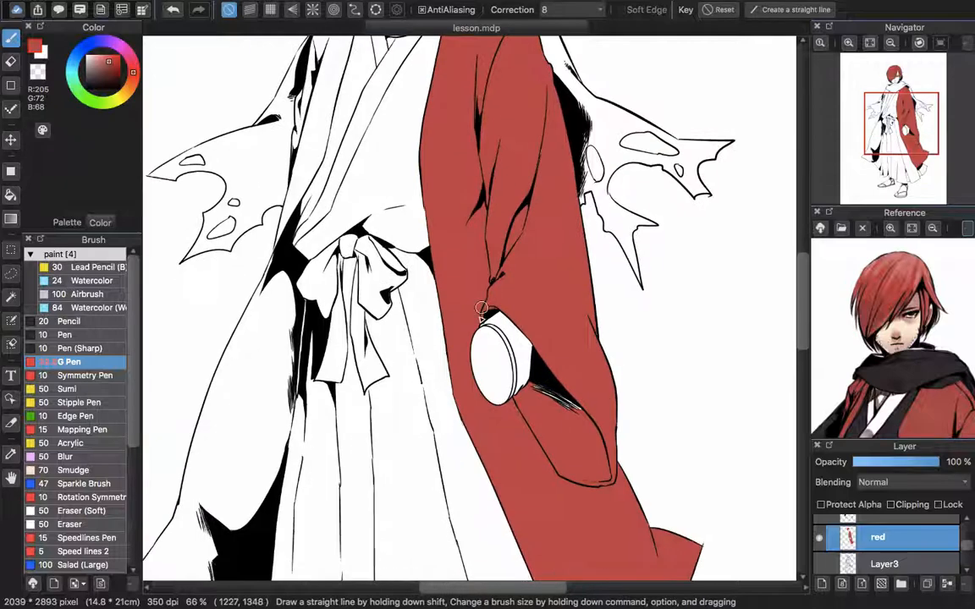
drag(526, 498, 521, 372)
drag(406, 110, 499, 533)
Fill the left side of the coat, including its sleeve and lower panel, with red
key(g)
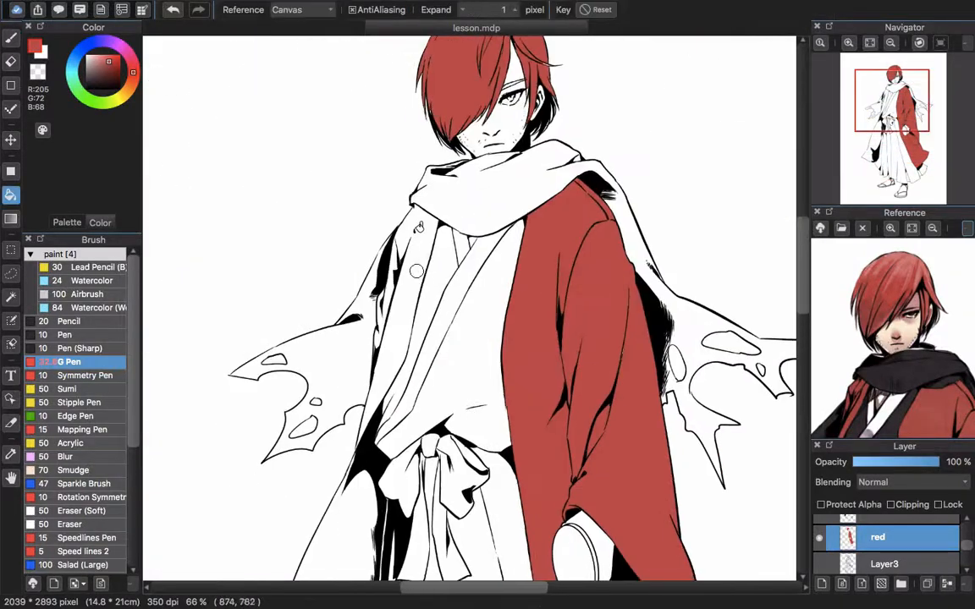
click(425, 254)
drag(432, 250, 490, 202)
click(437, 307)
drag(404, 432, 432, 234)
click(404, 347)
drag(387, 482, 427, 311)
Paint red into the gaps in the hatching along the inner edge and hem of the coat's left side
key(b)
drag(460, 198, 421, 305)
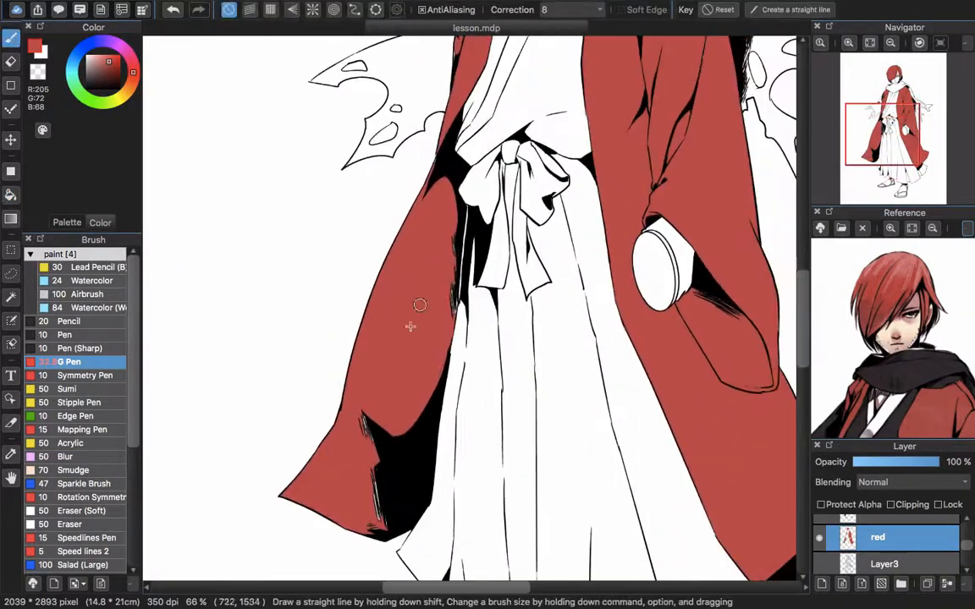
scroll(449, 254, up, 3)
scroll(455, 254, down, 1)
drag(455, 254, 454, 313)
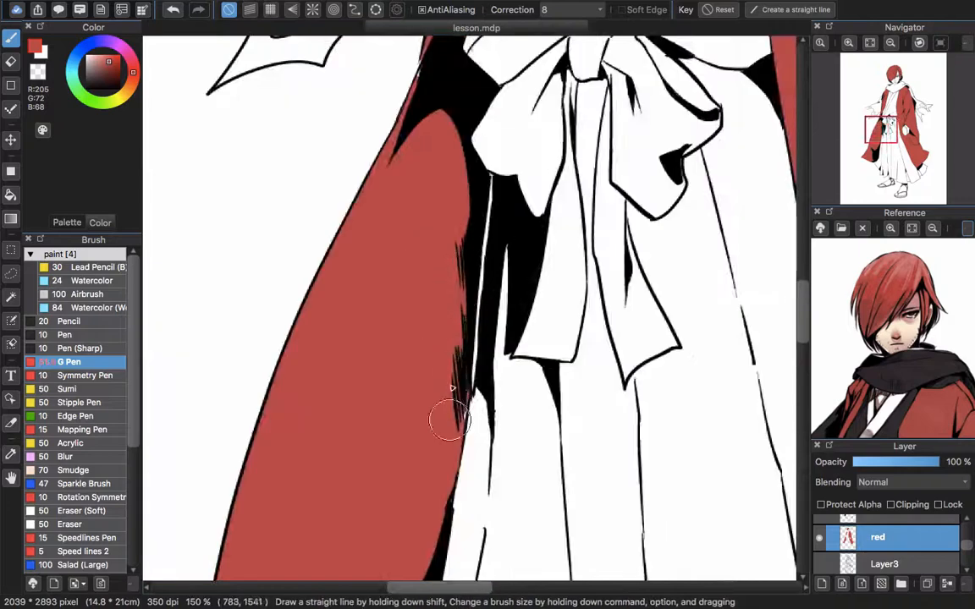
drag(426, 521, 515, 175)
drag(328, 292, 376, 398)
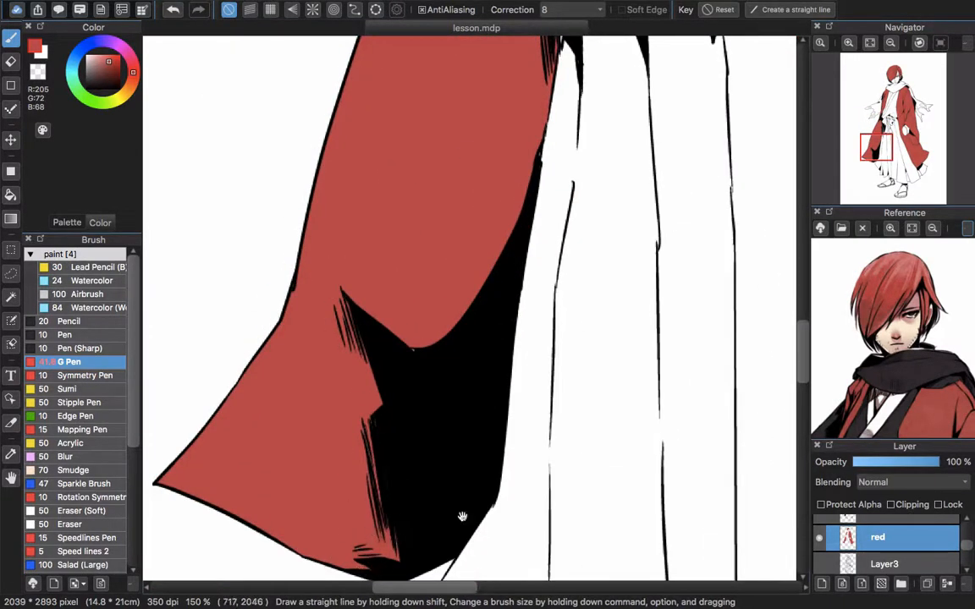
Touch up the small unfilled spots on the coat's left sleeve and shoulder in red
drag(433, 383, 428, 541)
drag(474, 76, 450, 551)
drag(490, 133, 433, 449)
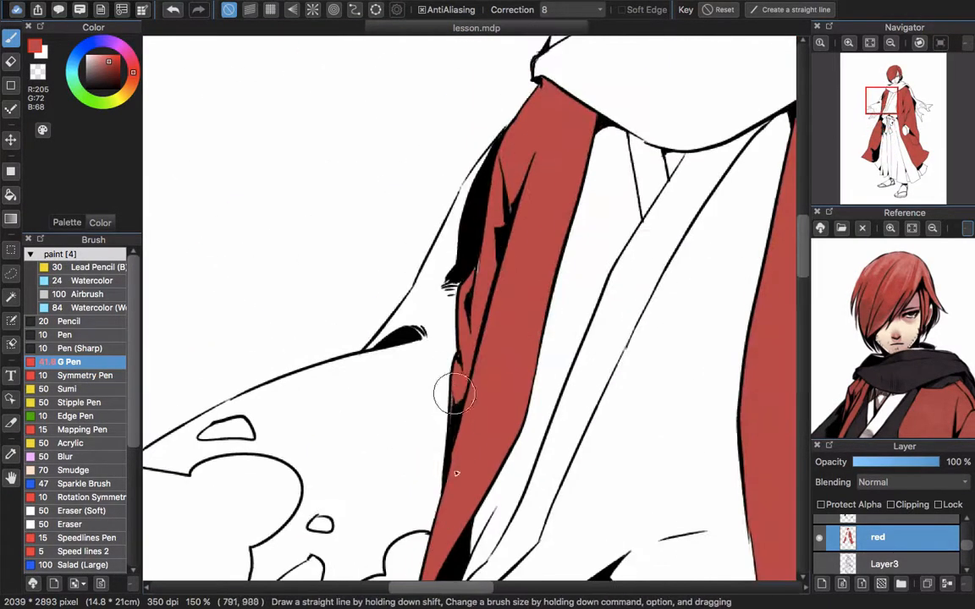
Paint red over the remaining gaps between the fold lines of the right sleeve and around its cuff
drag(772, 157, 534, 224)
drag(702, 225, 546, 217)
drag(607, 497, 577, 257)
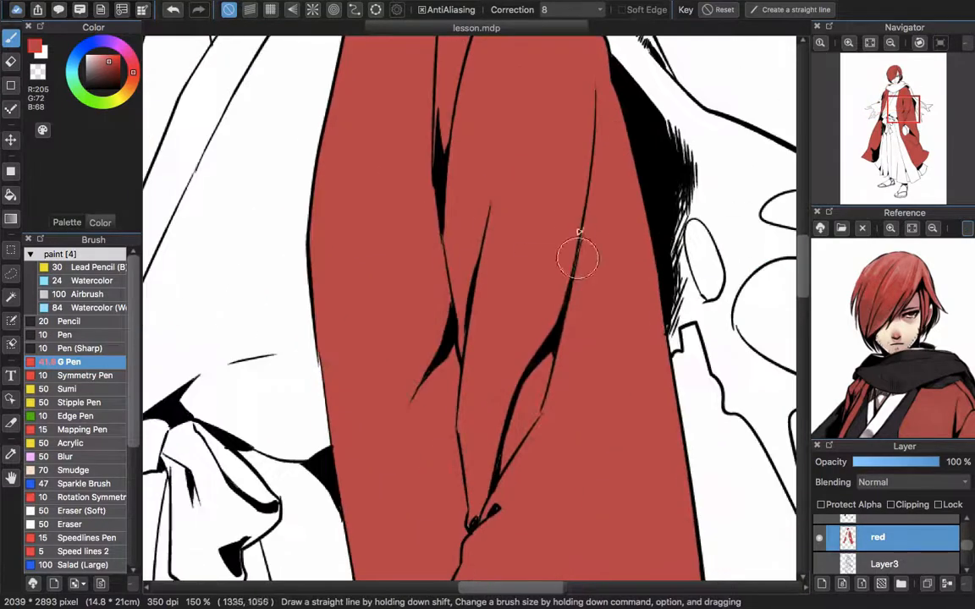
drag(496, 403, 535, 321)
drag(532, 426, 542, 307)
mouse_move(562, 428)
mouse_down()
mouse_move(514, 256)
mouse_move(542, 271)
mouse_up()
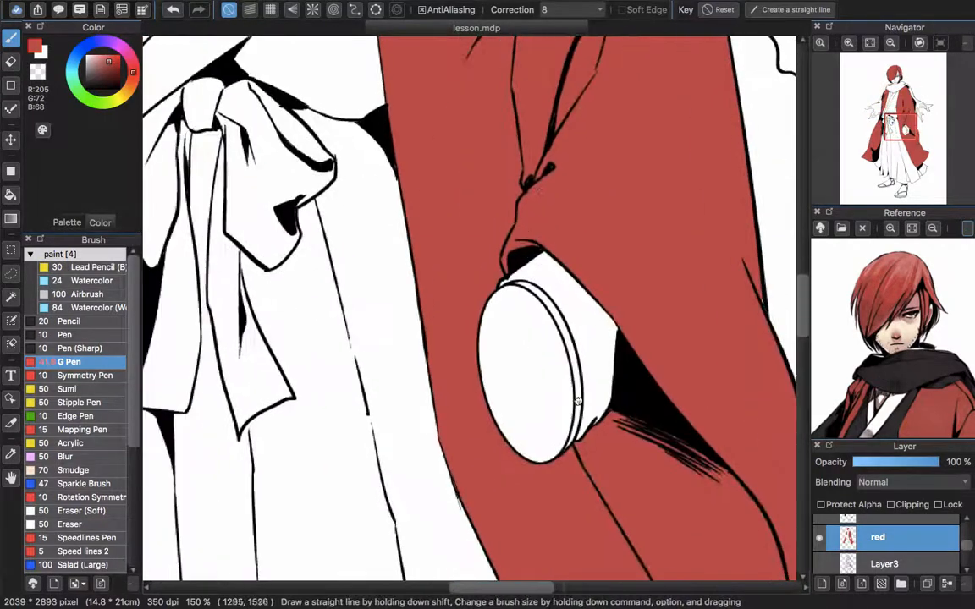
drag(623, 411, 497, 199)
drag(569, 254, 501, 314)
Paint red into the uncolored gaps of the long bangs and left hair strands, undoing a stray stroke
drag(436, 127, 519, 334)
scroll(437, 319, up, 3)
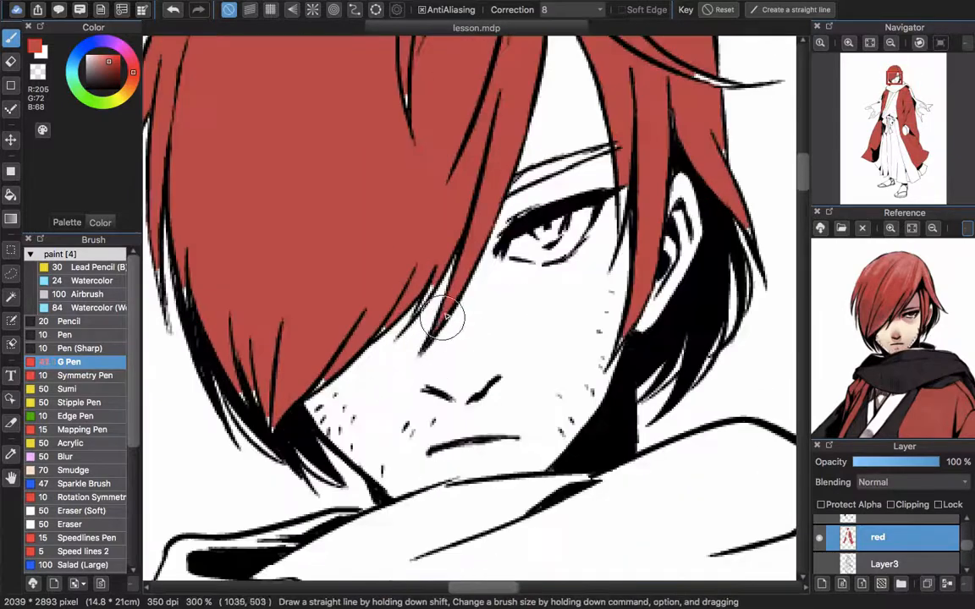
drag(208, 307, 316, 388)
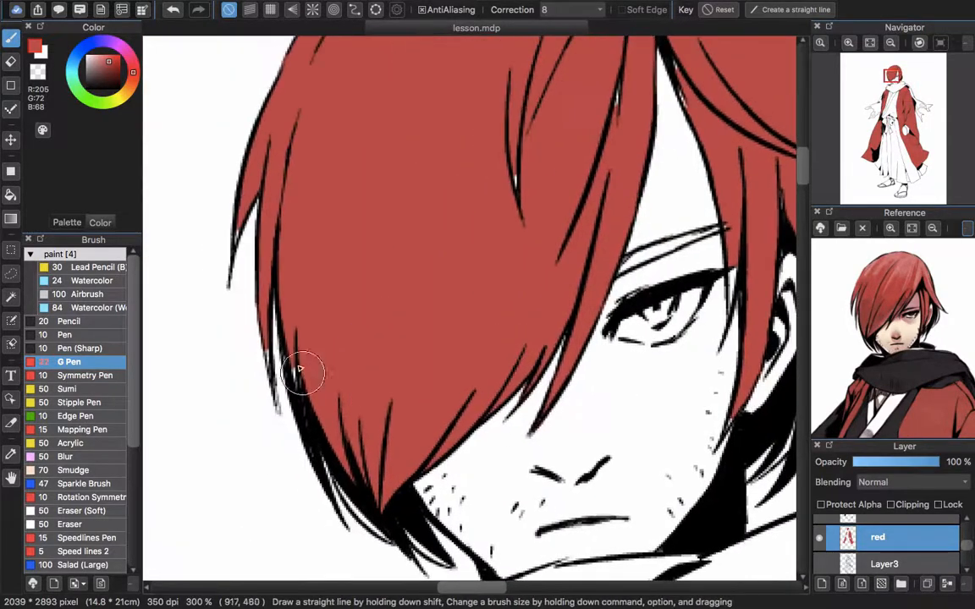
key(super+z)
scroll(271, 391, up, 3)
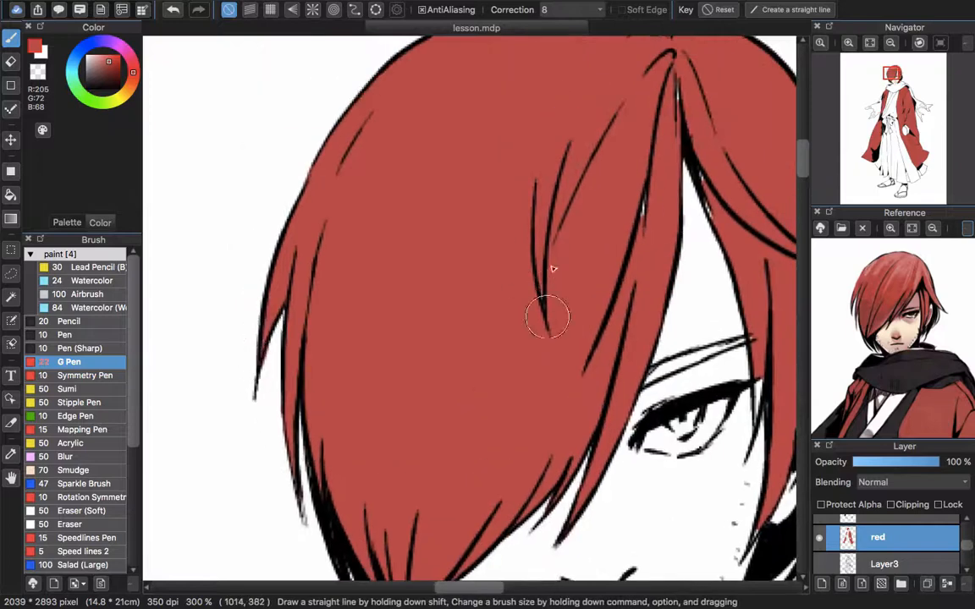
scroll(552, 269, up, 3)
drag(635, 213, 524, 126)
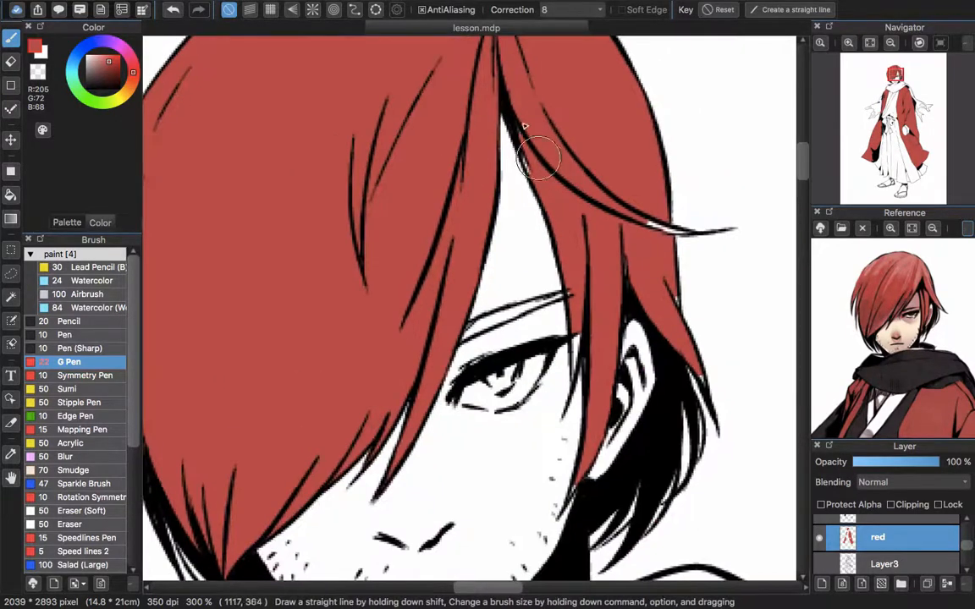
Color the thin hair strands beside the face and ear red, erasing the spill outside the line art
scroll(668, 233, right, 3)
key(e)
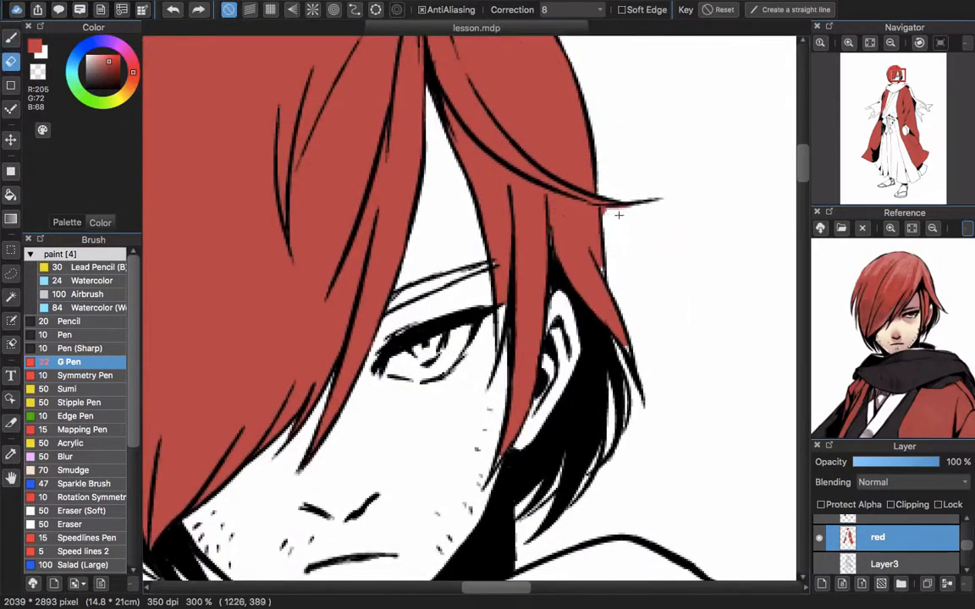
scroll(619, 212, down, 2)
key(b)
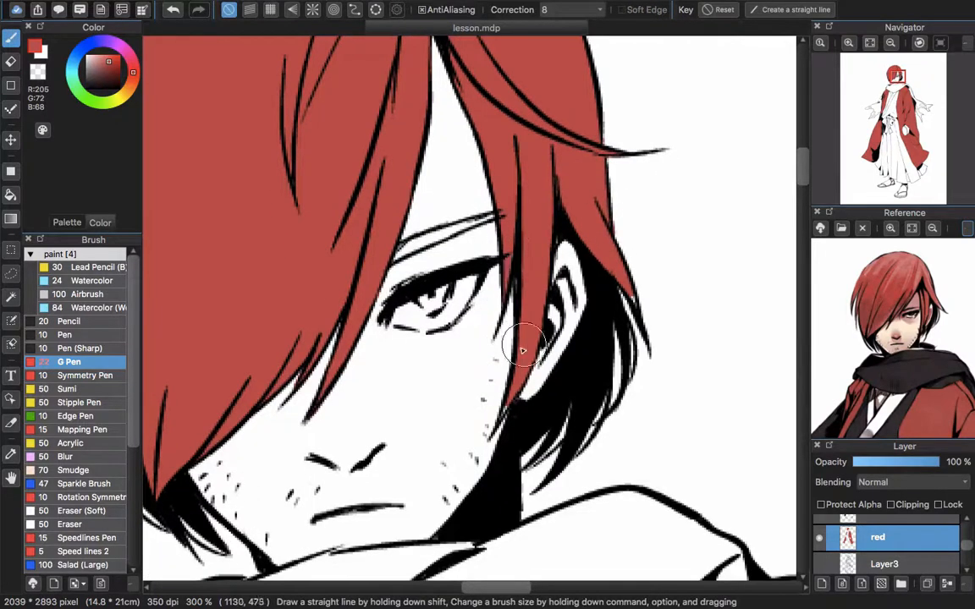
drag(522, 350, 504, 281)
mouse_move(514, 205)
mouse_down()
mouse_move(525, 233)
mouse_move(625, 276)
mouse_up()
mouse_move(491, 255)
mouse_down()
mouse_move(534, 238)
mouse_move(521, 305)
mouse_move(555, 232)
mouse_up()
key(b)
scroll(497, 223, down, 2)
scroll(529, 292, down, 2)
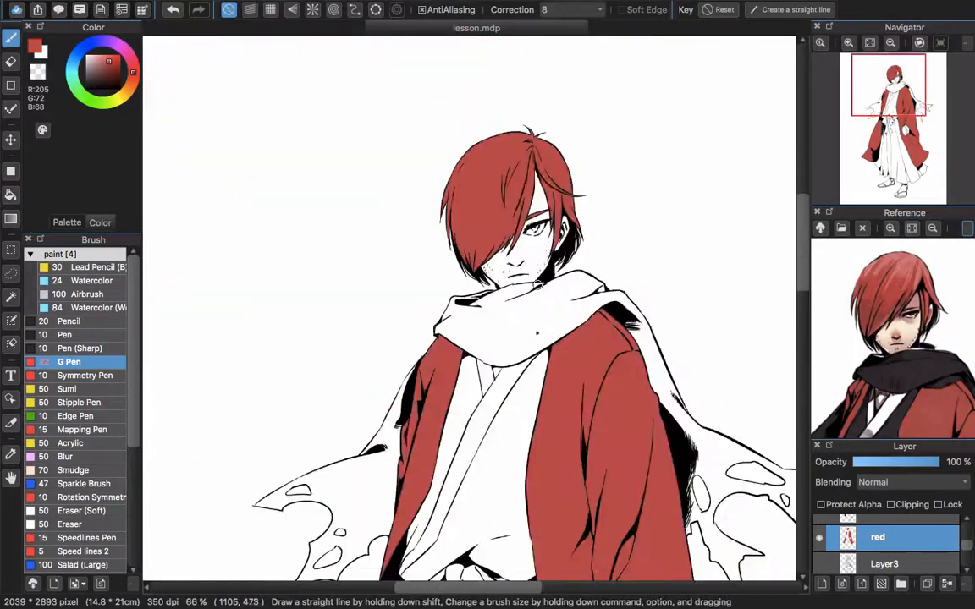
Sample the dark gray of the scarf from the reference picture as the drawing color
drag(565, 494, 546, 245)
drag(554, 503, 548, 310)
scroll(545, 311, down, 1)
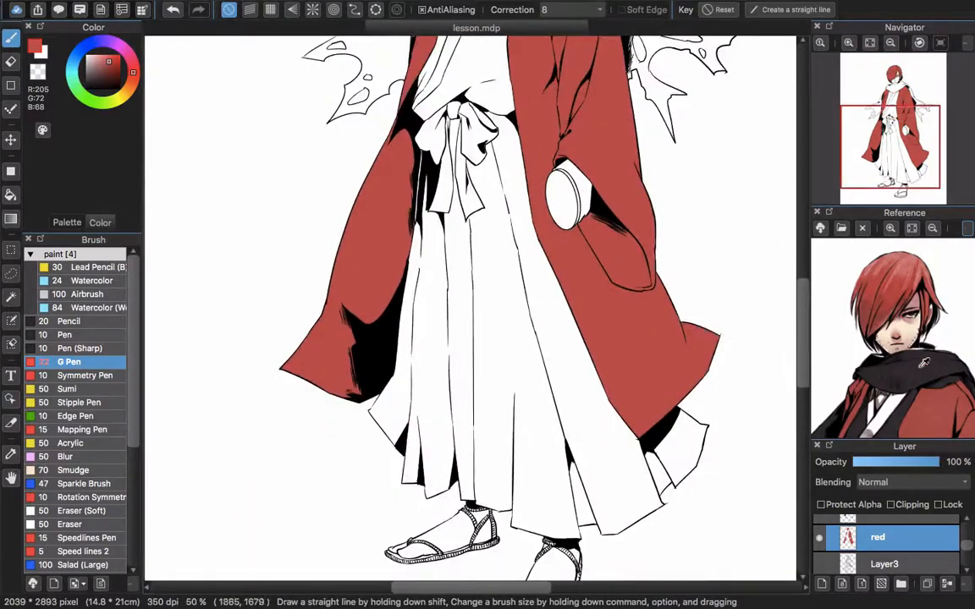
click(925, 362)
Add a new layer above the red layer and name it black
click(843, 585)
double_click(900, 548)
text(blck)
key(Return)
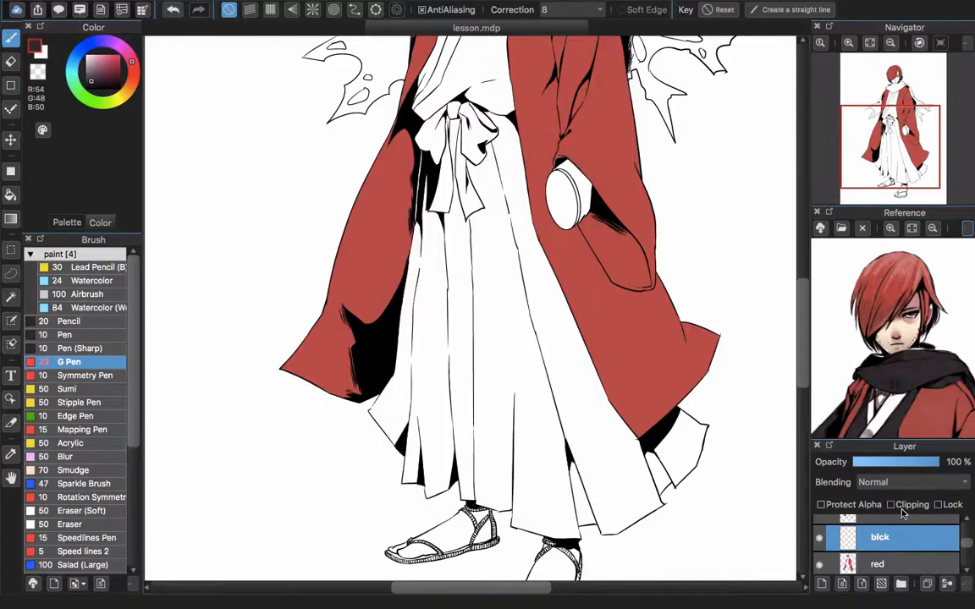
double_click(896, 542)
text(black)
key(Return)
Fill the scarf, its tattered ends and the inner kimono with the dark gray
drag(453, 80, 436, 221)
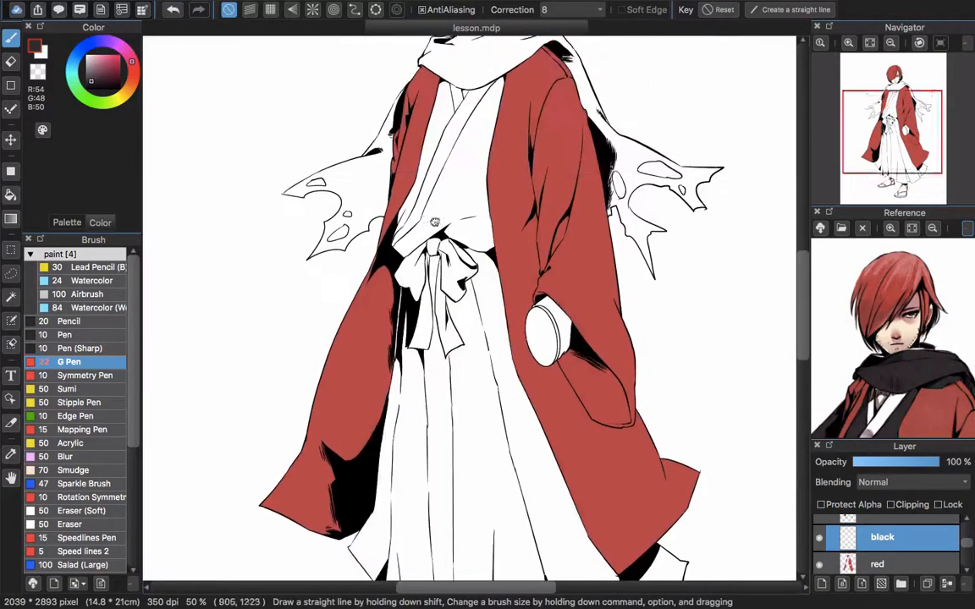
key(g)
click(473, 196)
click(439, 145)
mouse_move(440, 138)
mouse_down()
mouse_move(422, 253)
mouse_move(531, 234)
mouse_up()
click(471, 184)
click(623, 318)
click(406, 269)
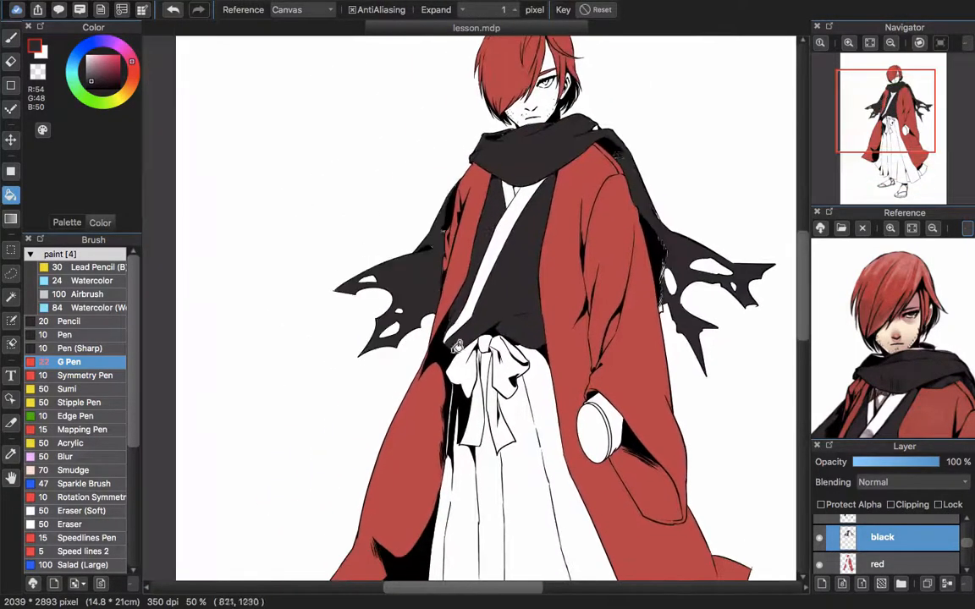
Try to fill the pleated skirt with the dark gray
drag(521, 512, 483, 220)
click(485, 223)
key(super+z)
Close the gaps in the outline along the pleated skirt's hem with the G Pen in dark gray
key(b)
scroll(359, 346, up, 5)
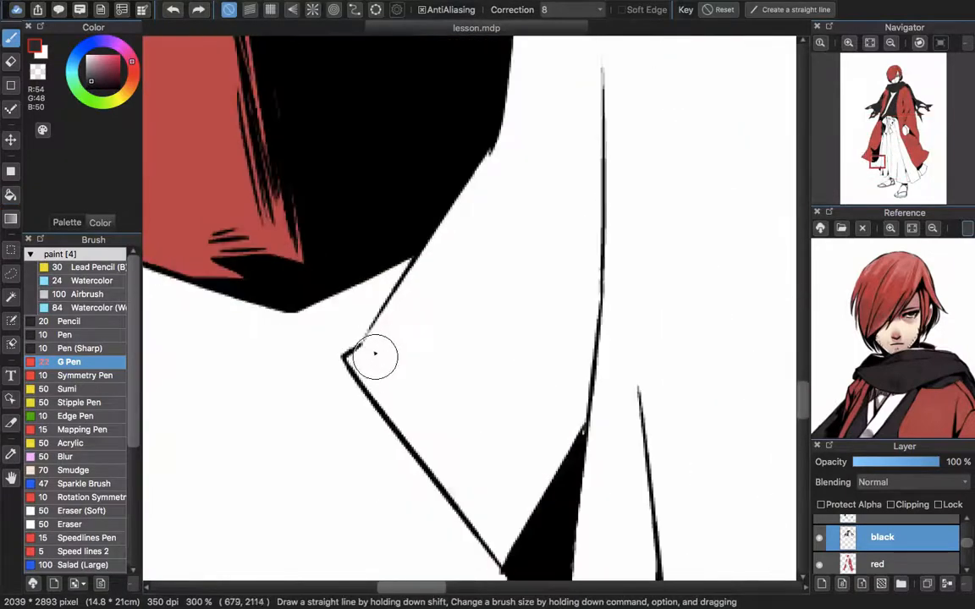
drag(554, 538, 367, 112)
drag(393, 237, 219, 126)
drag(311, 281, 316, 296)
drag(769, 377, 488, 248)
mouse_move(739, 335)
mouse_down()
mouse_move(403, 229)
mouse_move(215, 294)
mouse_up()
drag(737, 305, 245, 440)
mouse_move(787, 288)
mouse_down()
mouse_move(539, 366)
mouse_move(531, 389)
mouse_up()
scroll(529, 387, down, 6)
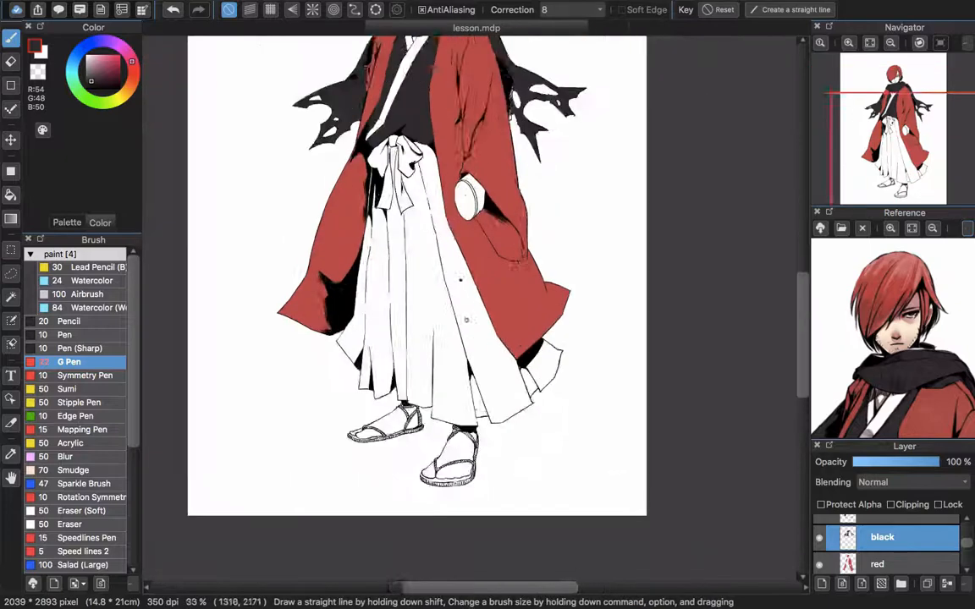
Fill the closed pleated skirt with the dark gray
scroll(434, 229, up, 1)
key(g)
click(430, 253)
drag(509, 496, 478, 405)
Paint dark gray over the unfilled slivers between the skirt's pleats and along its left edge
key(b)
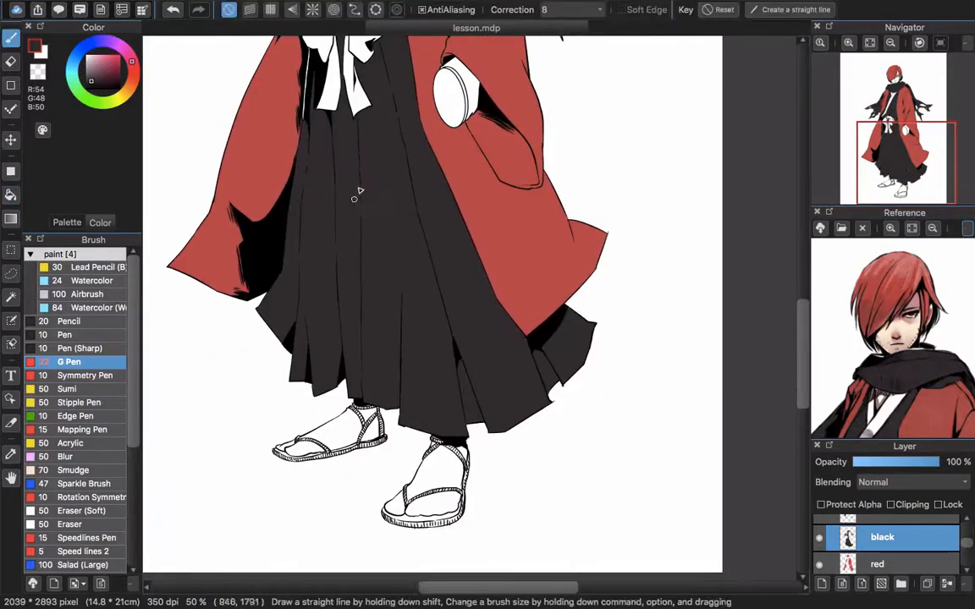
scroll(288, 193, up, 3)
drag(286, 196, 362, 204)
drag(338, 373, 354, 286)
drag(301, 513, 313, 290)
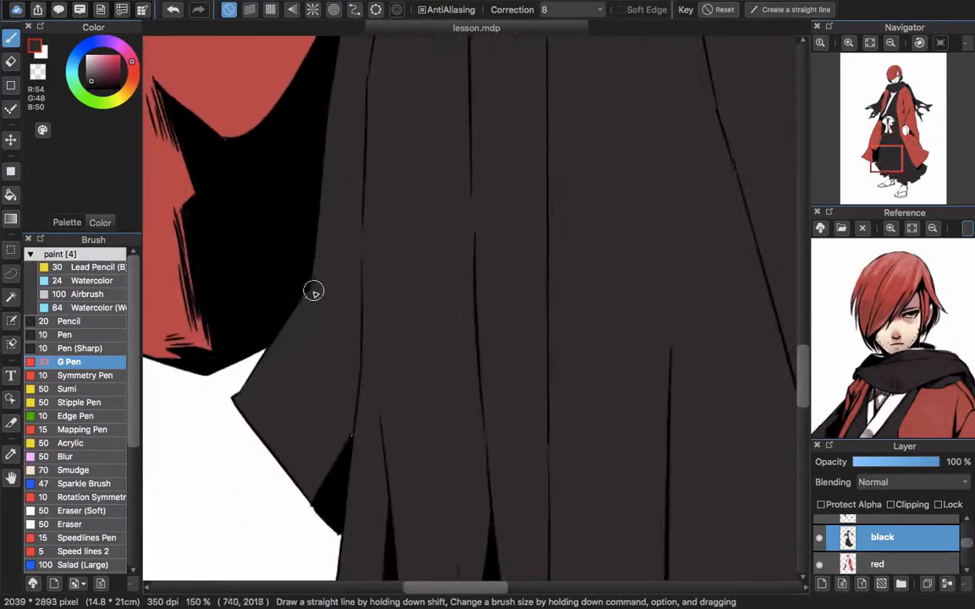
mouse_move(413, 446)
mouse_down()
mouse_move(374, 239)
mouse_move(338, 525)
mouse_up()
drag(474, 135, 305, 474)
Touch up the unfilled spots of the inner kimono around the bow and white collar in dark gray
drag(403, 187, 501, 559)
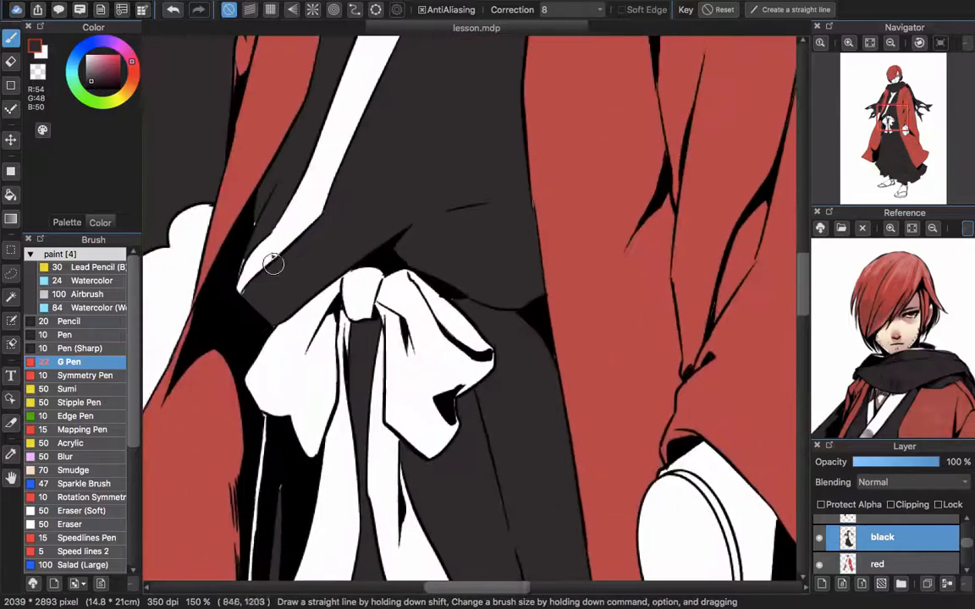
drag(351, 219, 275, 322)
drag(342, 72, 405, 459)
Paint dark gray into the scarf's unfilled spots at the right shoulder and in the hatching and tips of its right end
scroll(421, 150, right, 4)
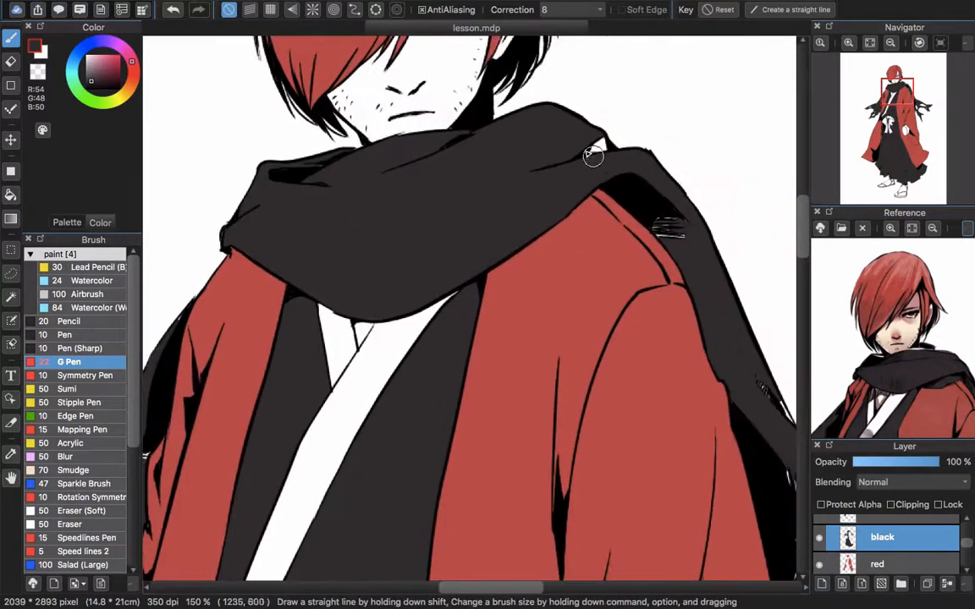
scroll(604, 150, down, 4)
scroll(550, 116, right, 5)
scroll(542, 113, down, 3)
scroll(534, 161, right, 4)
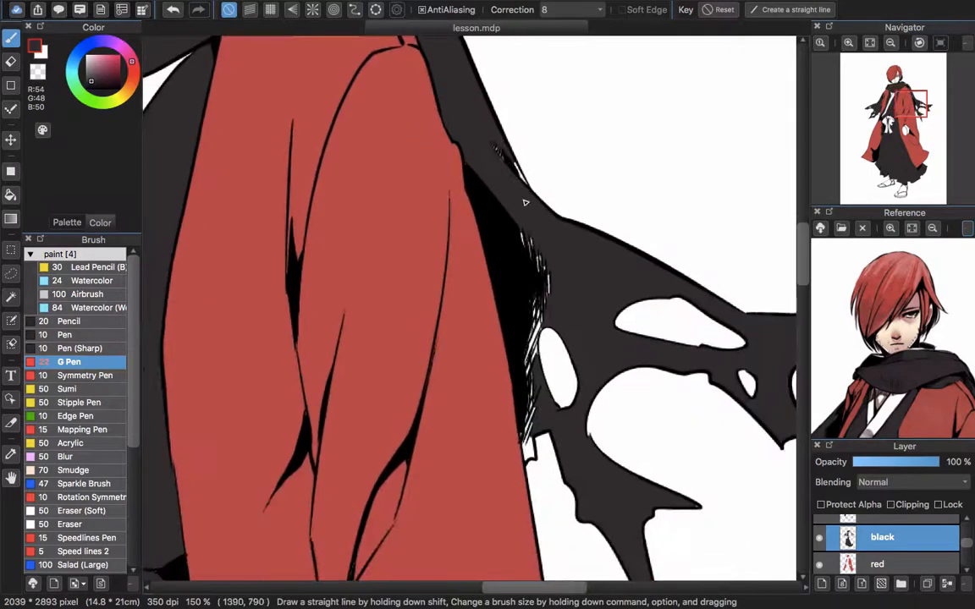
scroll(500, 161, down, 5)
scroll(484, 135, right, 2)
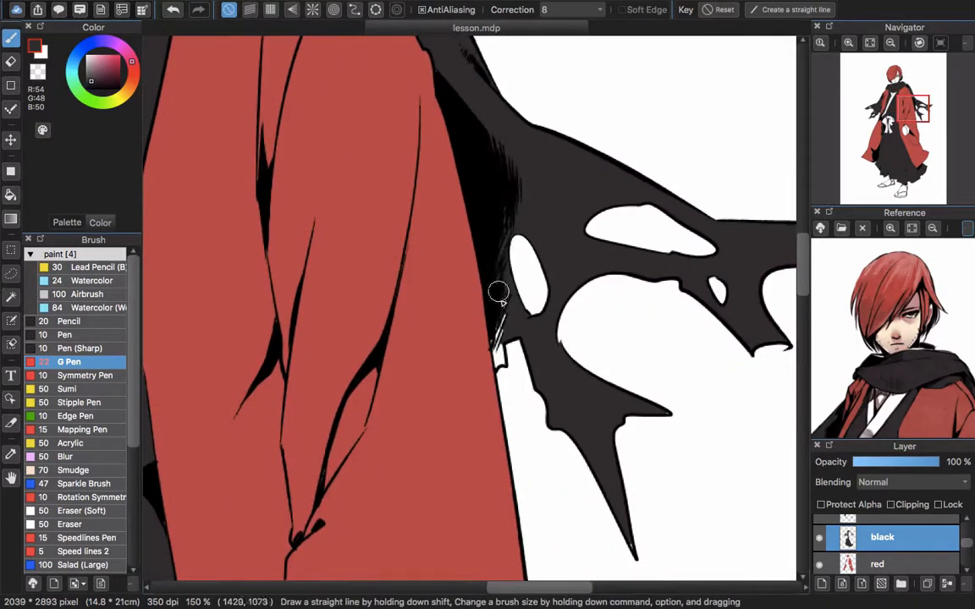
drag(279, 280, 278, 86)
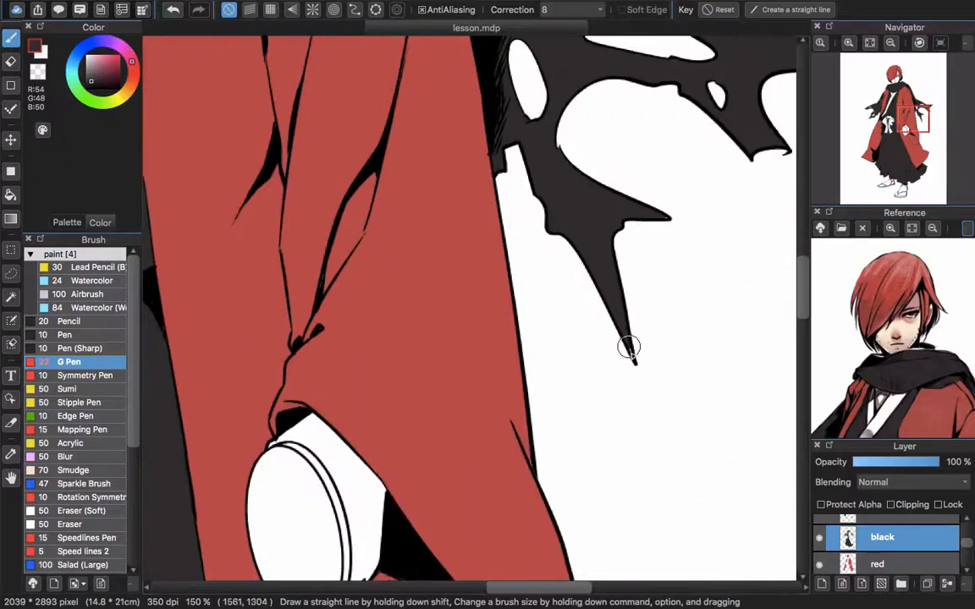
Finish painting dark gray into the remaining unfilled spots of the scarf's right end and along the skirt's edge and hem
drag(246, 220, 753, 356)
drag(353, 272, 627, 379)
drag(525, 464, 469, 130)
drag(590, 402, 520, 286)
drag(651, 361, 465, 542)
scroll(465, 541, down, 15)
scroll(464, 542, right, 5)
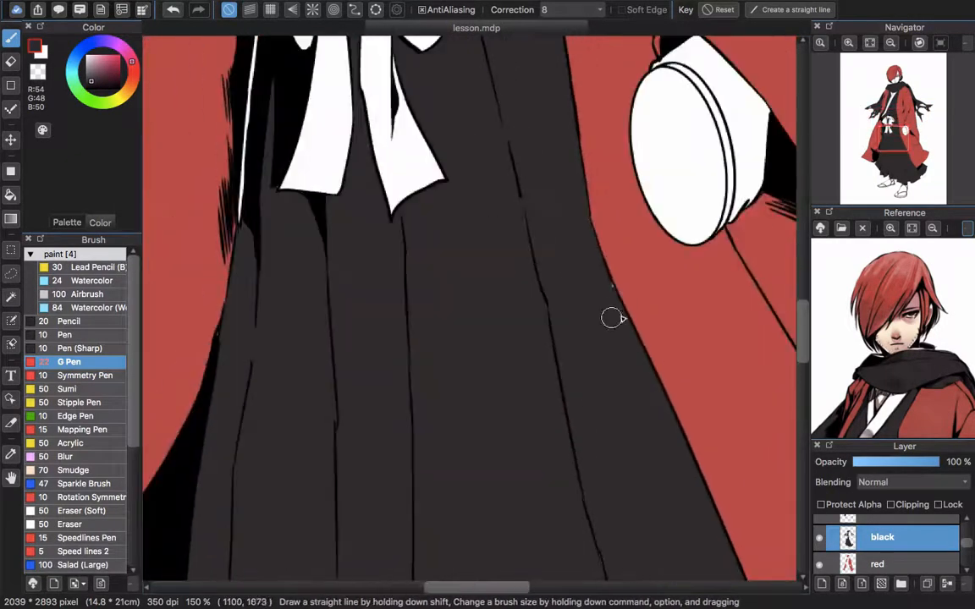
scroll(580, 330, down, 4)
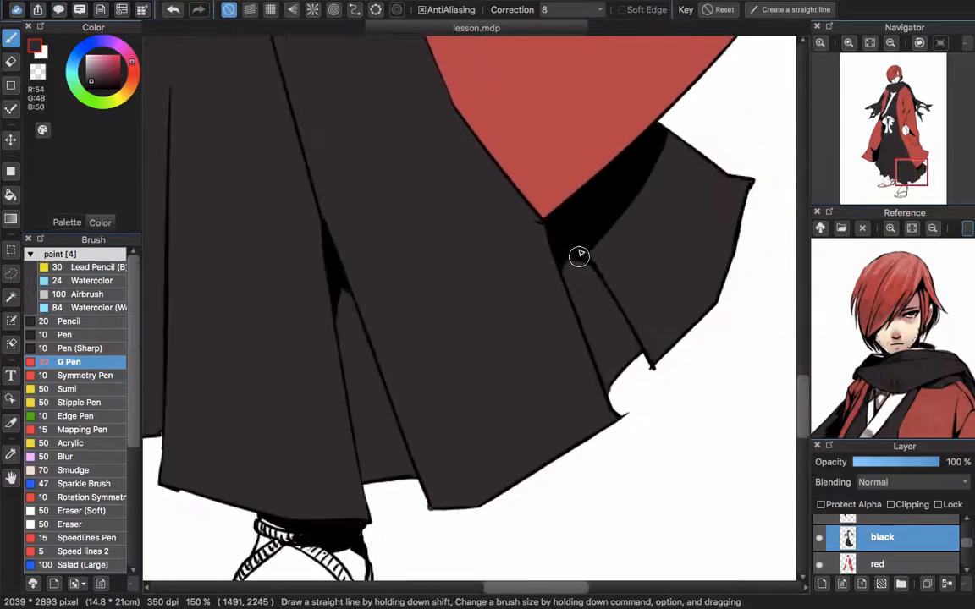
scroll(566, 366, up, 3)
scroll(567, 365, left, 2)
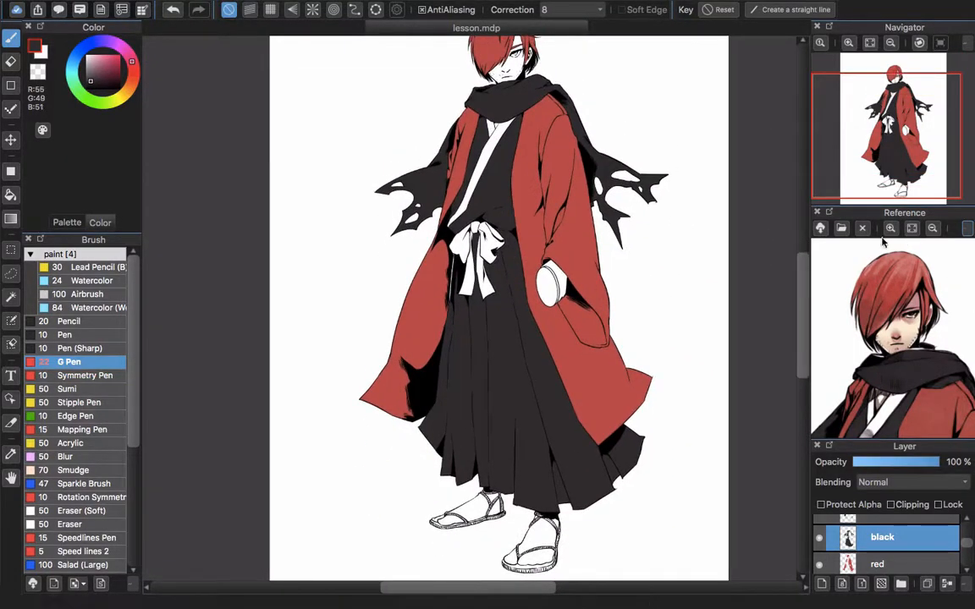
Examine the reference picture, both the whole figure and the face up close, for the next flat color
key(space)
click(907, 336)
scroll(908, 363, down, 3)
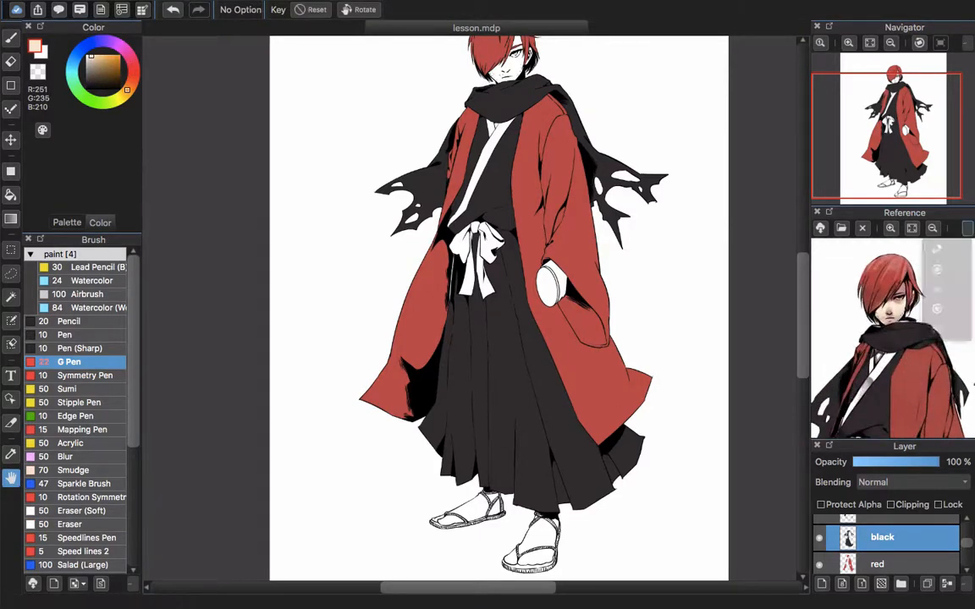
click(818, 359)
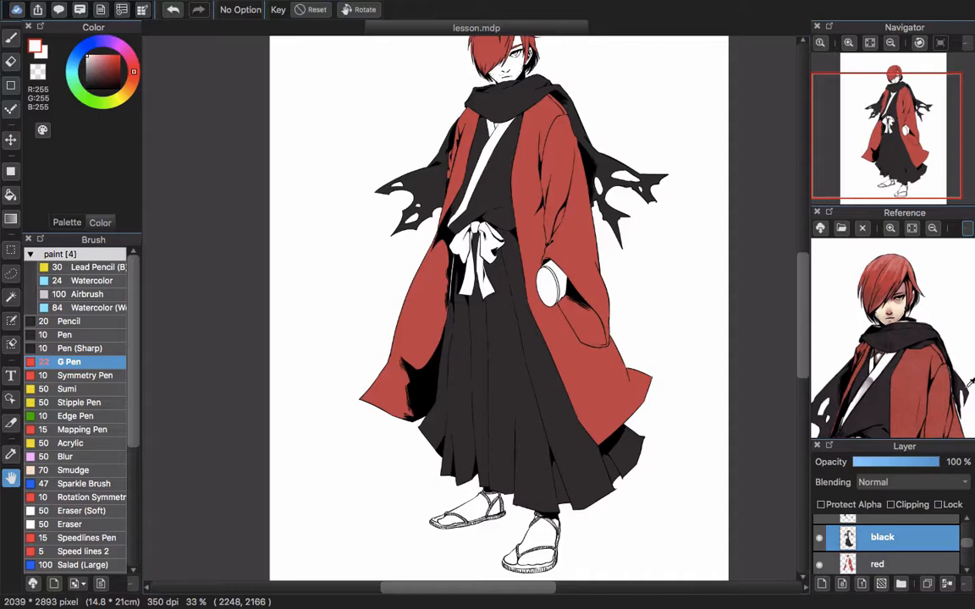
drag(917, 149, 897, 133)
click(933, 229)
click(933, 229)
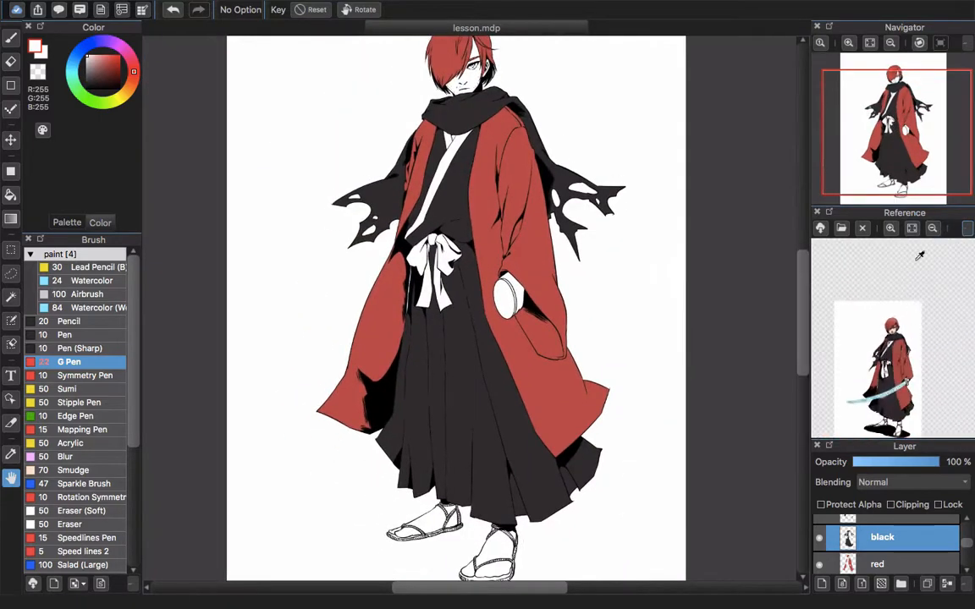
scroll(920, 256, up, 6)
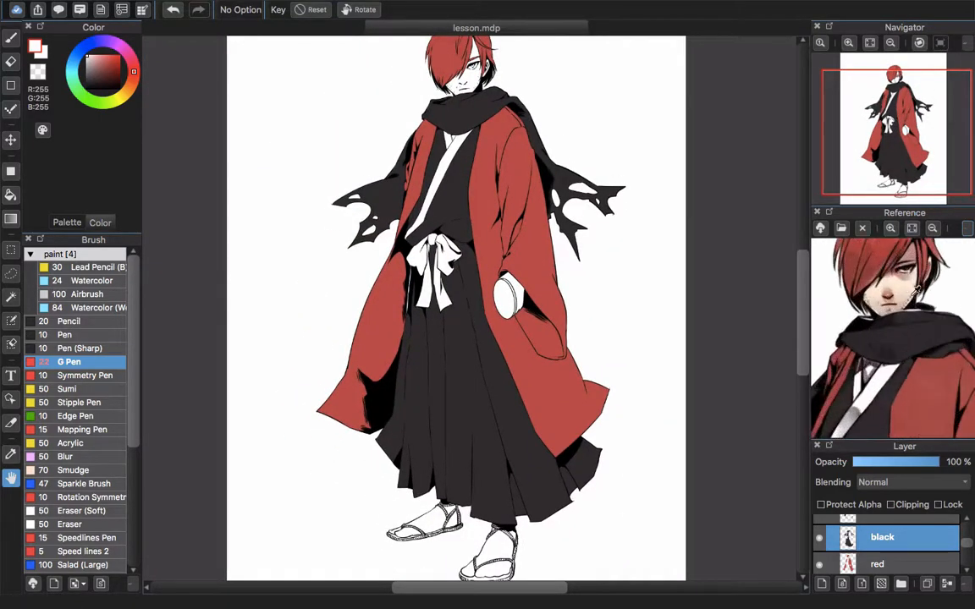
Add a new layer named "skin" above the black layer
click(823, 585)
double_click(892, 544)
text(skin)
key(Return)
Fill the face and the ear with the light skin tone (RGB 250, 232, 206)
drag(489, 85, 468, 223)
scroll(485, 172, up, 2)
key(g)
click(462, 184)
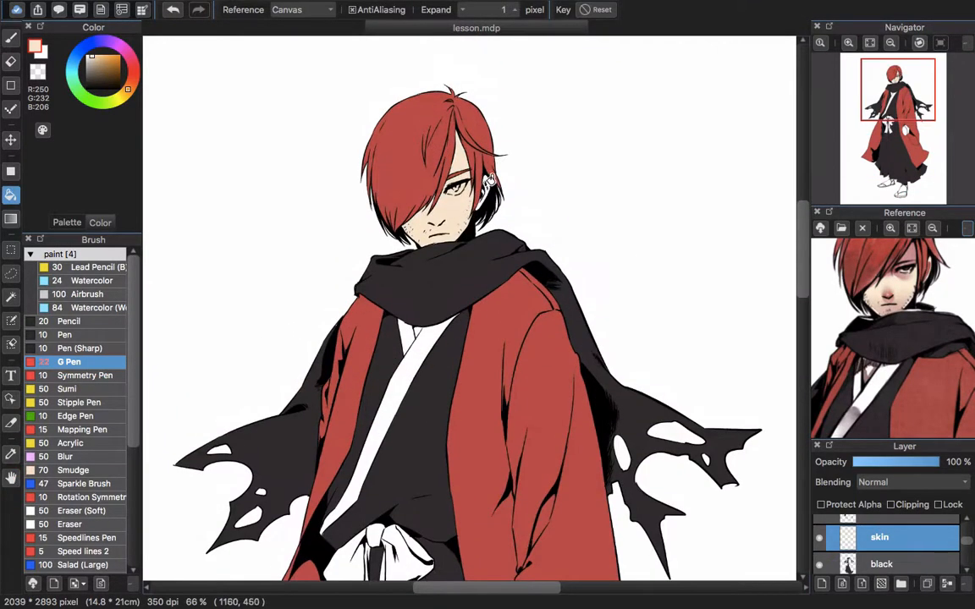
scroll(495, 196, up, 6)
click(497, 208)
Paint the skin tone into the unfilled gaps of the ear with a smaller G Pen brush
key(b)
key([)
drag(473, 169, 442, 257)
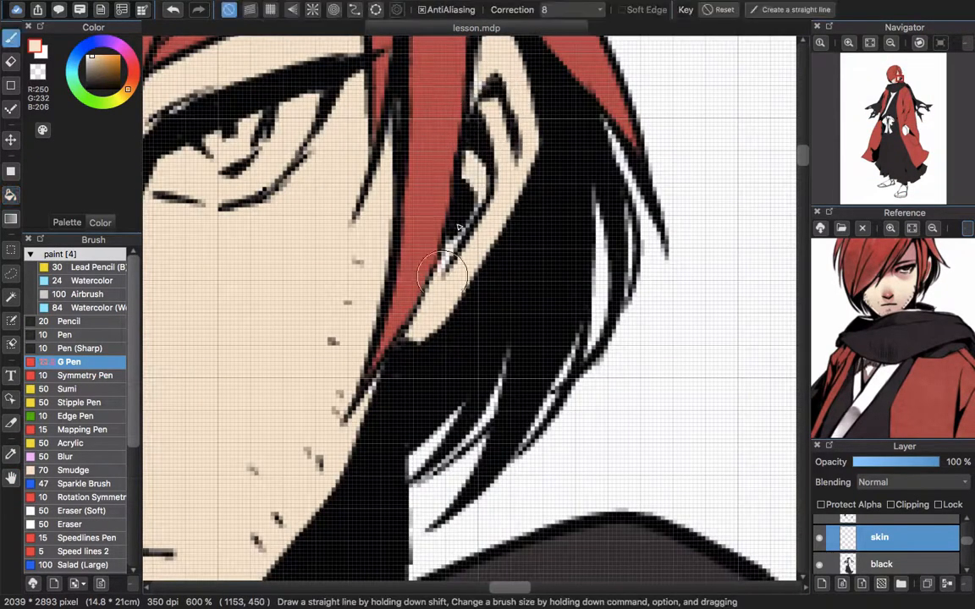
drag(524, 397, 680, 379)
scroll(938, 542, down, 2)
scroll(938, 540, up, 1)
Move the skin layer below the red layer in the layer stack
drag(935, 525, 935, 552)
scroll(945, 549, down, 2)
scroll(456, 252, down, 4)
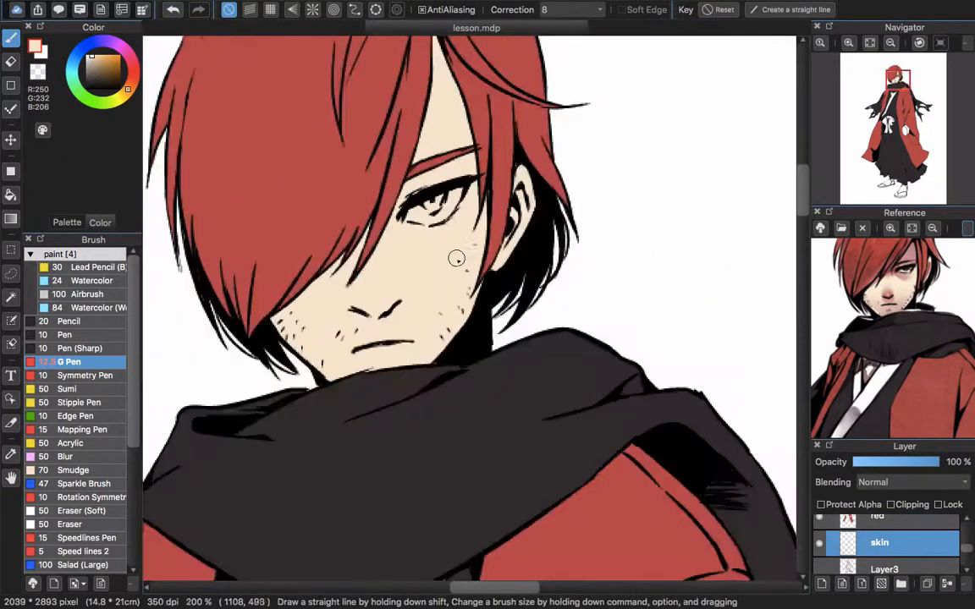
Fill the exposed forearm at the coat's sleeve opening with the skin tone
scroll(423, 209, up, 1)
drag(464, 500, 435, 237)
scroll(437, 284, down, 2)
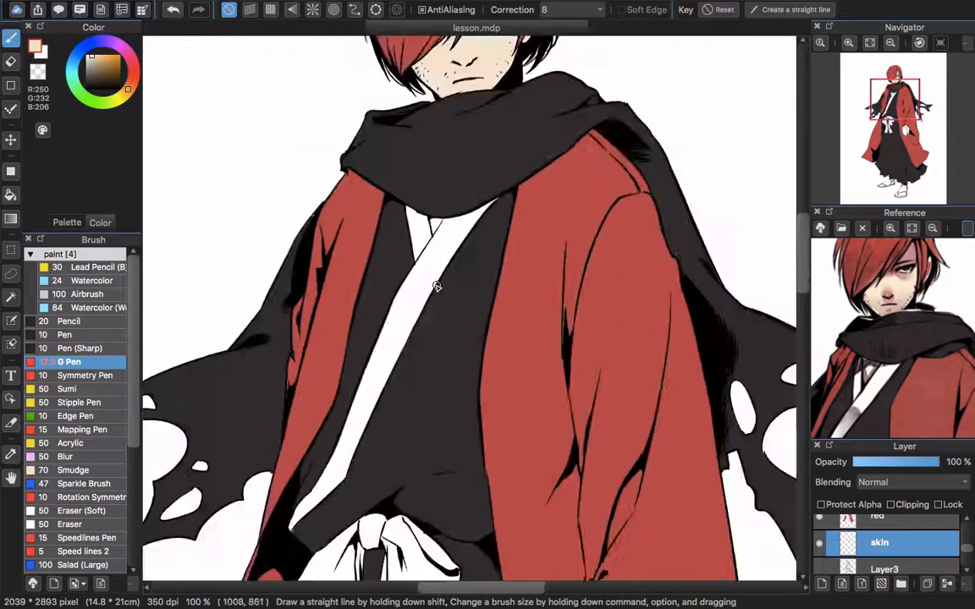
scroll(523, 391, up, 1)
mouse_move(533, 448)
mouse_down()
mouse_move(444, 175)
mouse_move(440, 80)
mouse_up()
key(g)
click(545, 268)
drag(538, 199, 520, 360)
key(b)
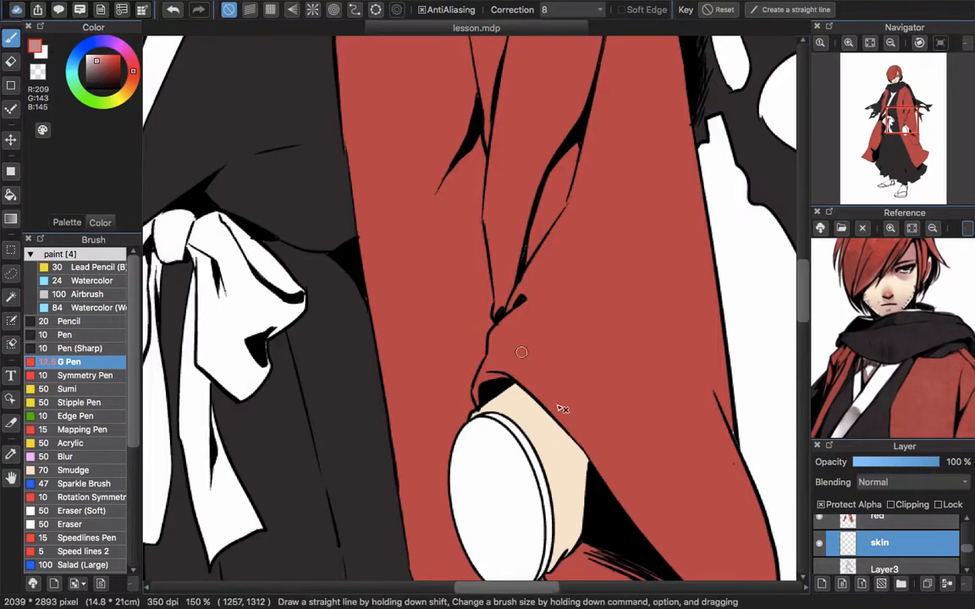
scroll(563, 409, down, 2)
drag(511, 337, 473, 313)
key(super+z)
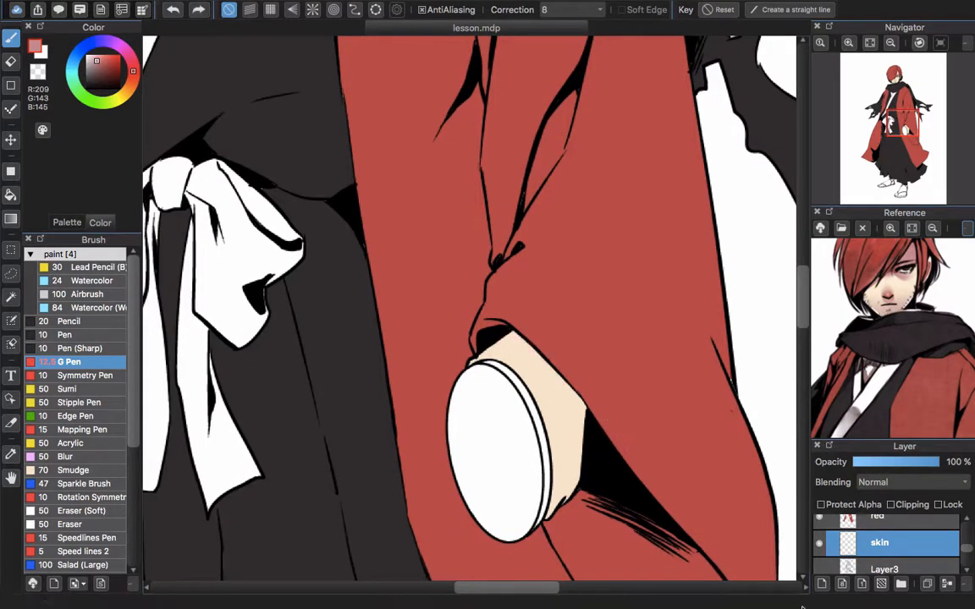
Add a new layer above the skin layer and clip it to the skin
click(821, 584)
click(891, 505)
scroll(462, 337, up, 10)
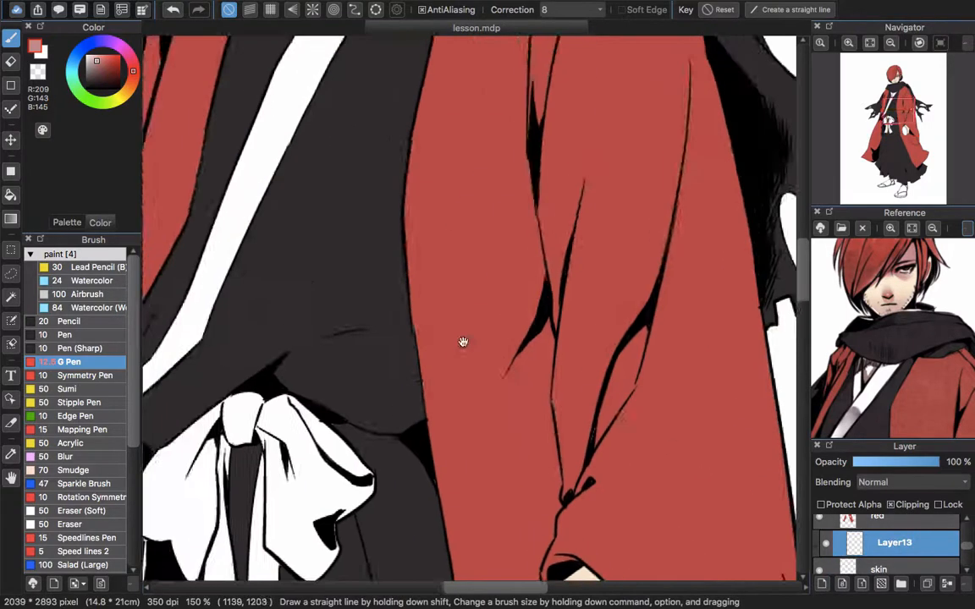
Shade the nose, eye socket, forehead strip and skin beside the bangs in dusty pink (RGB 209, 143, 145) with the Watercolor brush
click(88, 280)
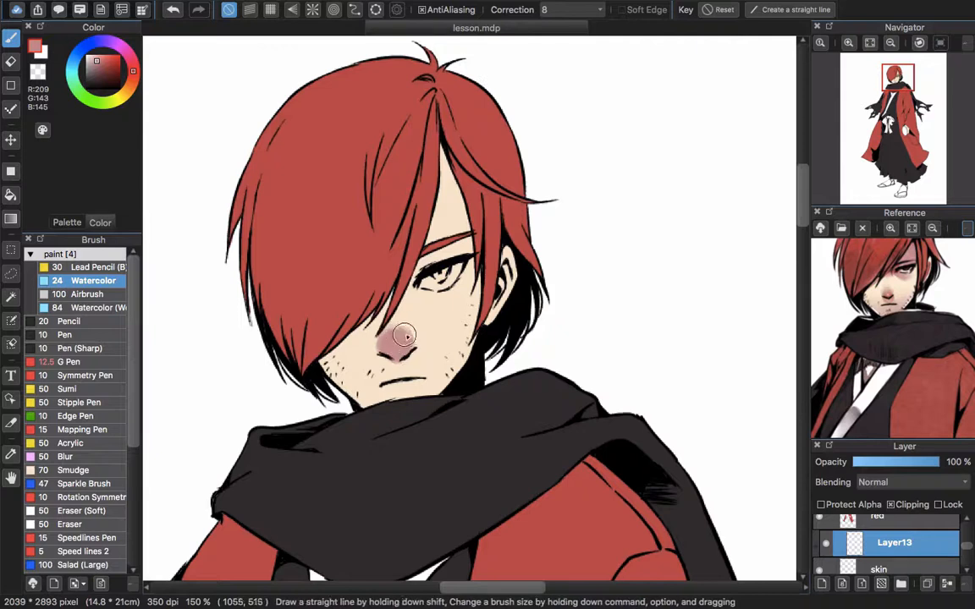
scroll(405, 336, up, 2)
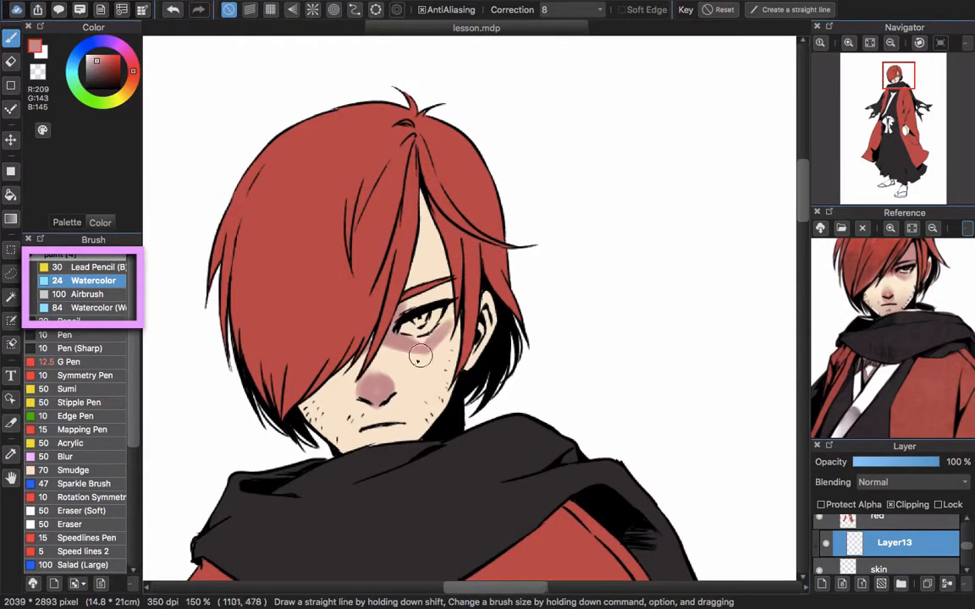
drag(417, 225, 441, 280)
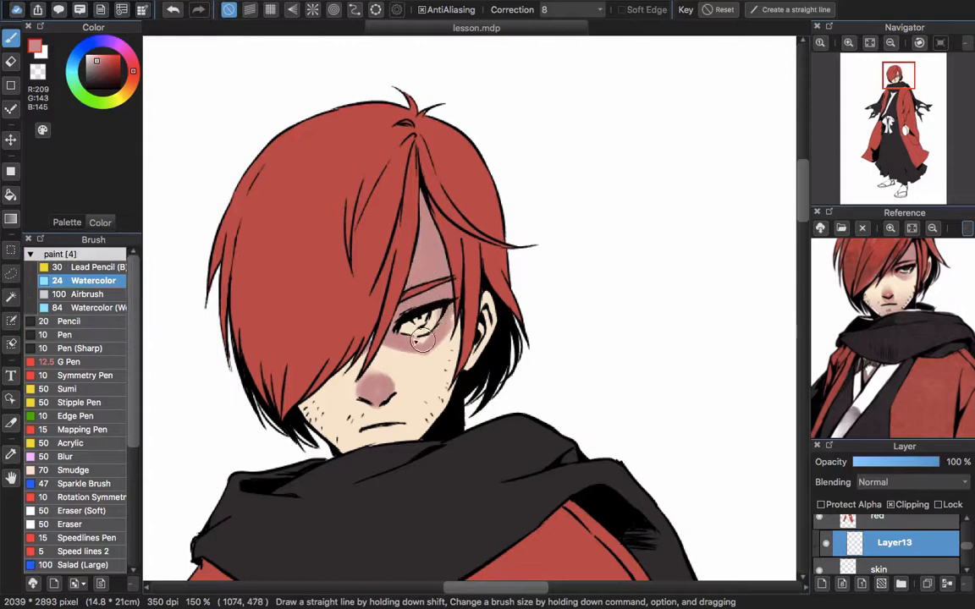
scroll(375, 339, down, 3)
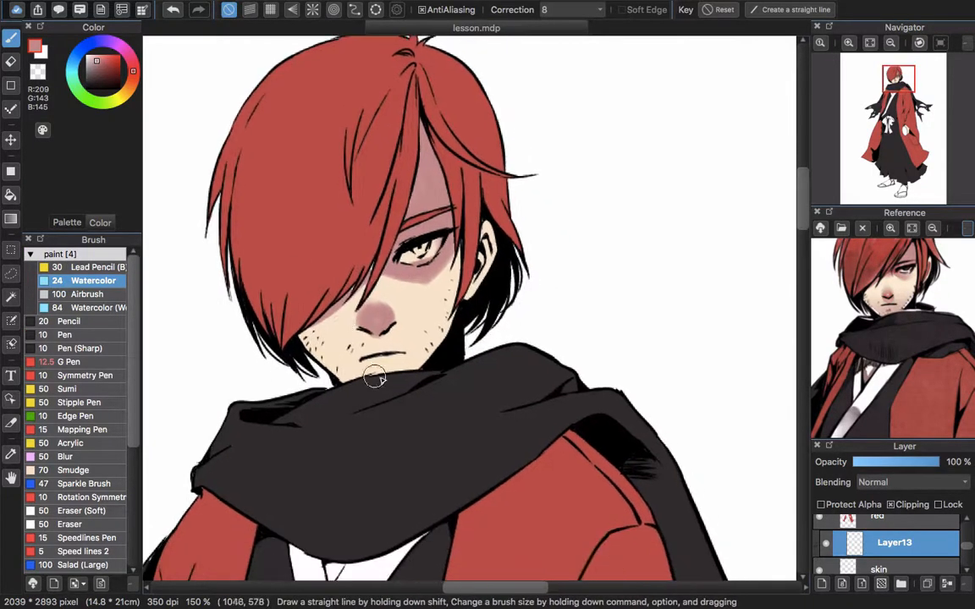
Add a soft dusty pink tint to the chin and lower jaw with the Airbrush at size 100
click(93, 294)
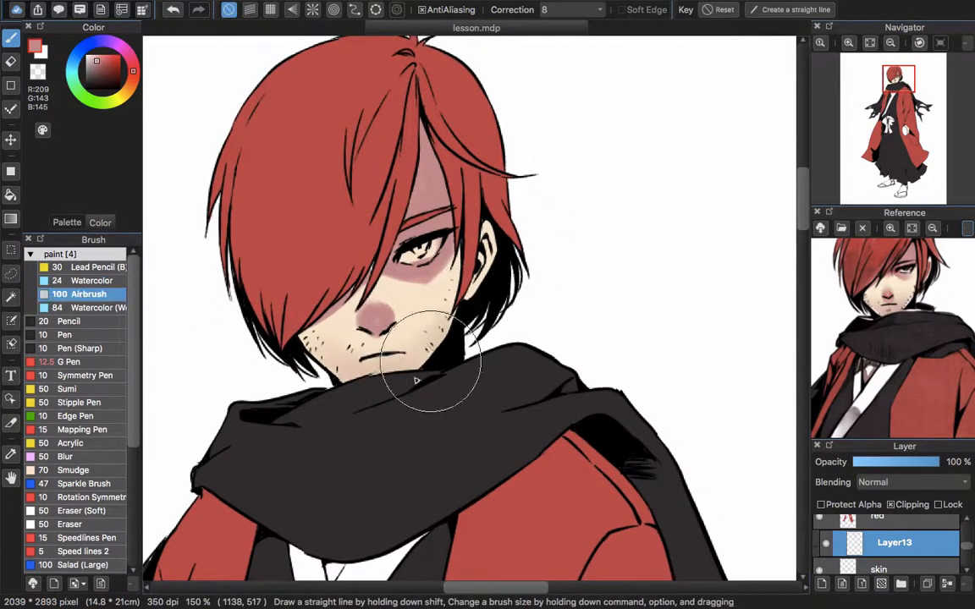
scroll(364, 322, down, 2)
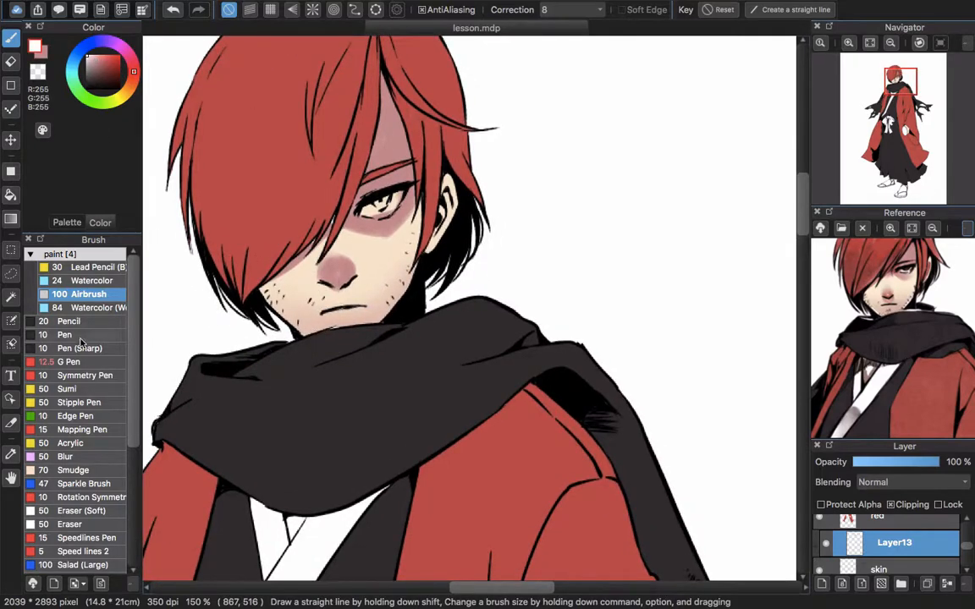
Draw thin white rim lines along both sides of the jaw with the size 10 Pen
click(76, 336)
scroll(239, 307, up, 5)
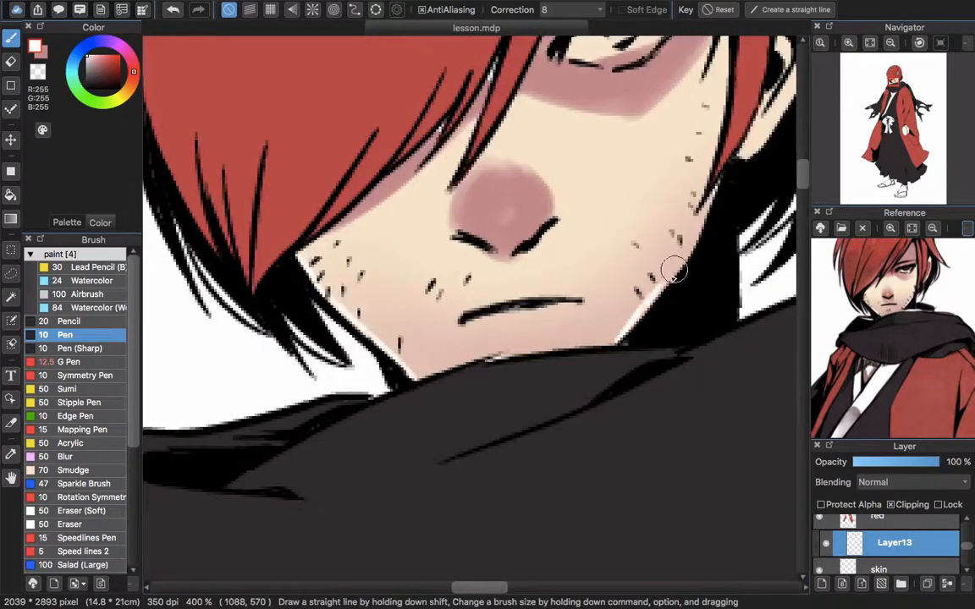
scroll(675, 271, up, 3)
scroll(662, 165, right, 2)
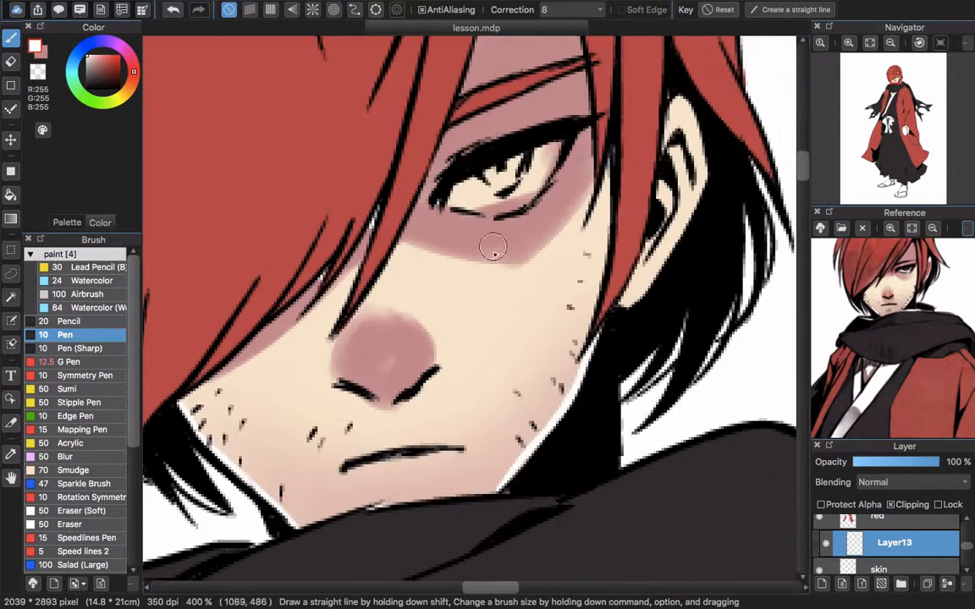
Soften the pink shading around the eye and over the nose with the Watercolor (Wet) brush in the skin tone (RGB 250, 232, 206)
click(97, 308)
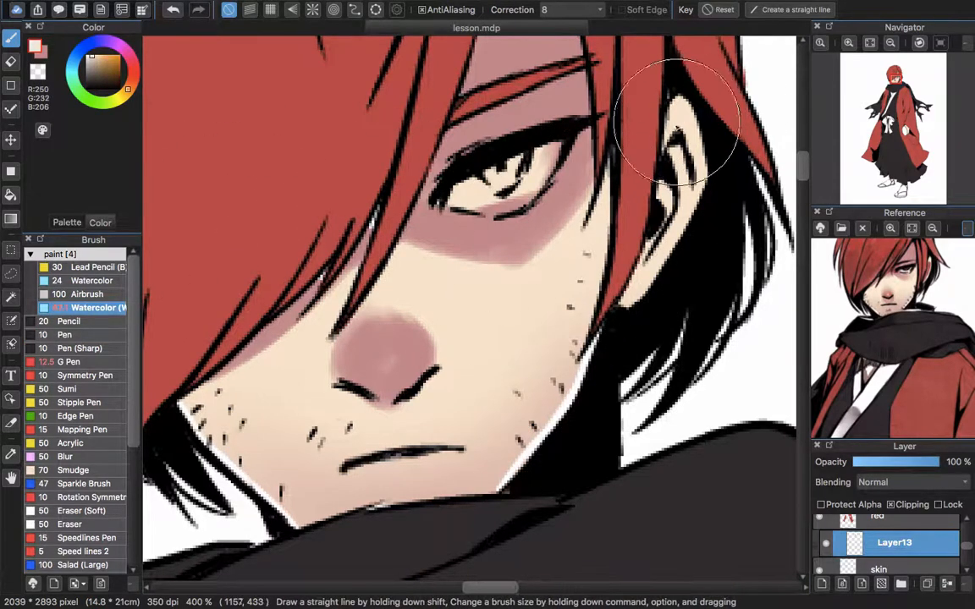
drag(587, 189, 598, 157)
scroll(496, 266, up, 1)
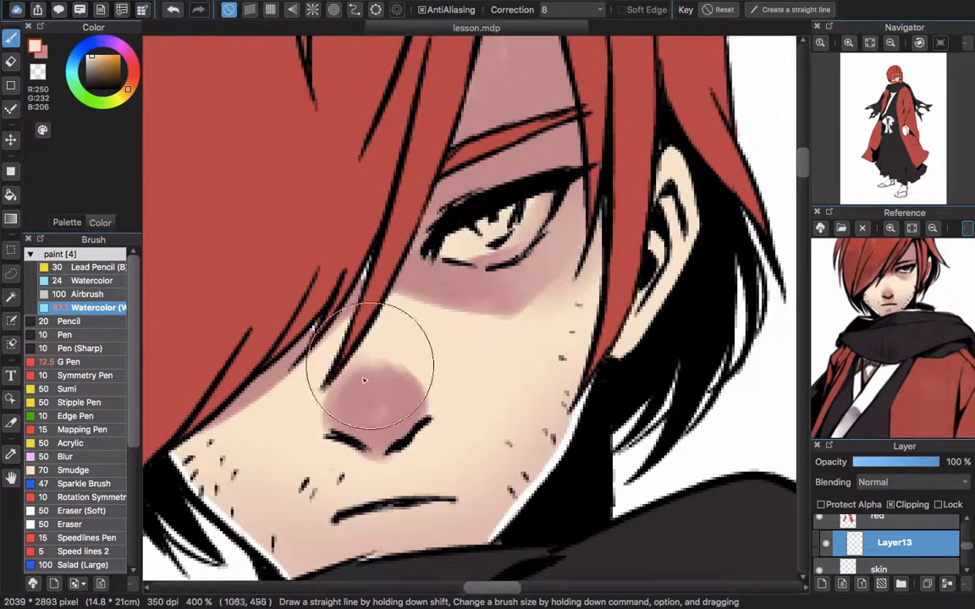
mouse_move(364, 380)
mouse_down()
mouse_move(381, 344)
mouse_move(392, 388)
mouse_move(374, 414)
mouse_up()
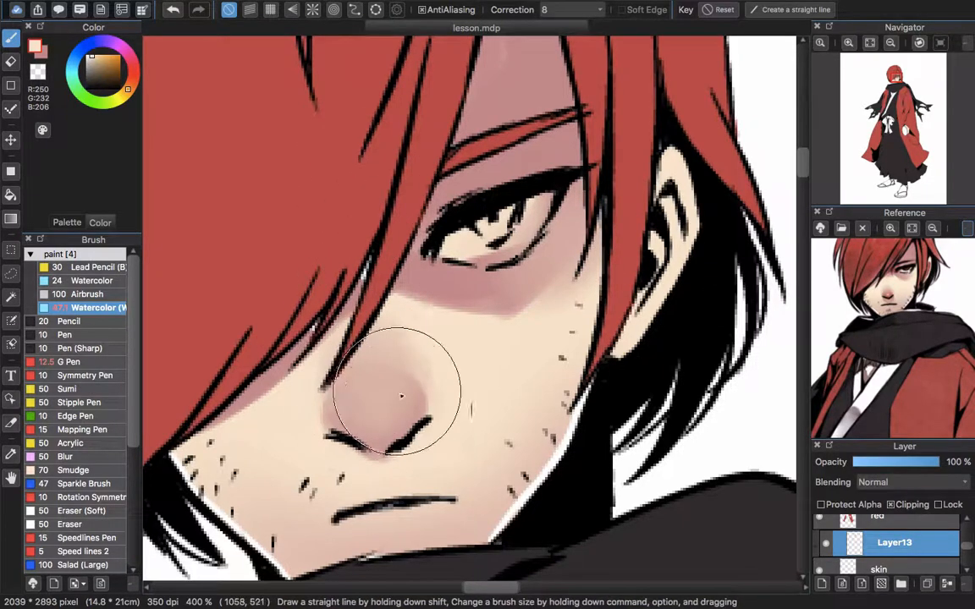
mouse_move(378, 406)
mouse_down()
mouse_move(350, 364)
mouse_move(363, 343)
mouse_up()
alt+click(352, 329)
Deepen the pink on the nose tip and paint a shadow beneath the nostrils with the Watercolor brush, sampling nearby pinks
key(2)
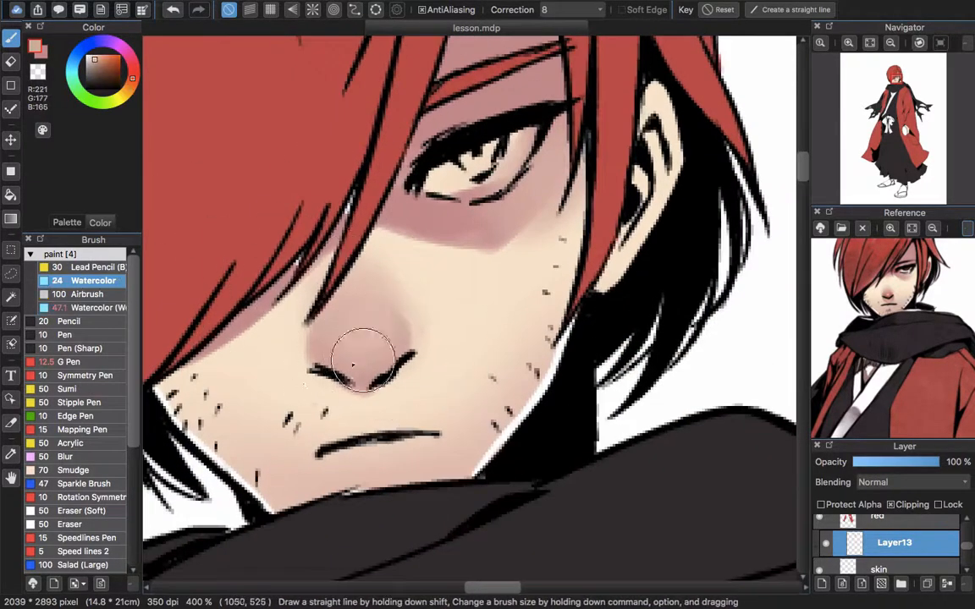
alt+click(416, 201)
drag(372, 383, 342, 331)
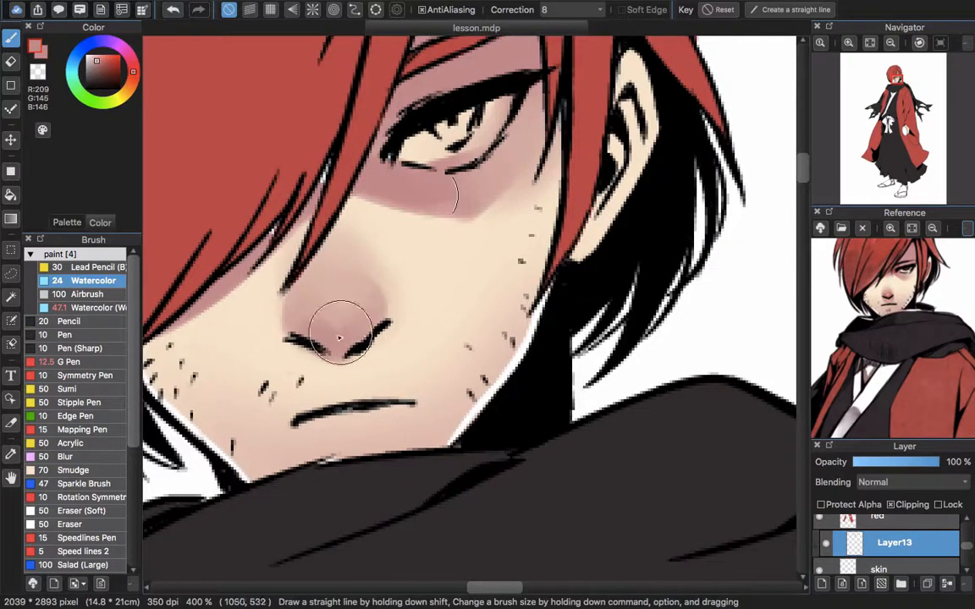
drag(432, 109, 377, 96)
drag(318, 299, 355, 215)
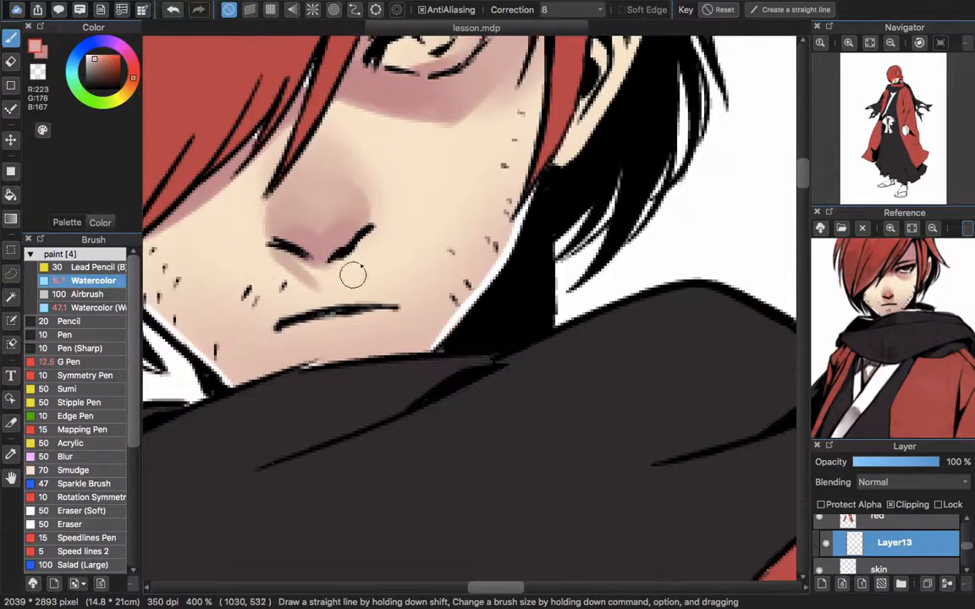
drag(320, 161, 302, 211)
Sample the light skin tone (RGB 250, 232, 206) and paint a highlight down the nose bridge and tip on the clipped shading layer
click(880, 569)
alt+click(357, 177)
drag(297, 124, 285, 142)
drag(246, 174, 323, 147)
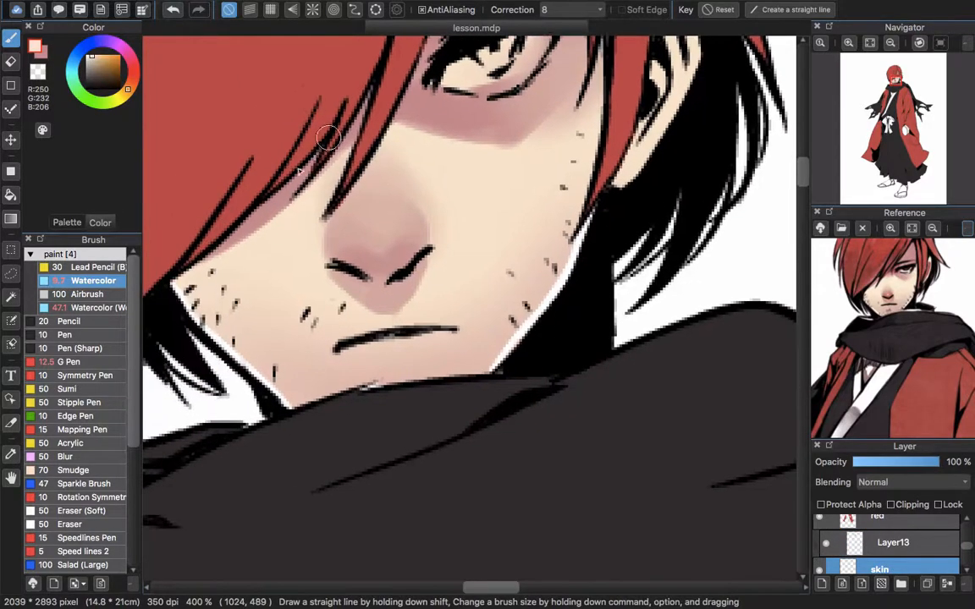
drag(445, 52, 314, 267)
mouse_move(372, 190)
mouse_down()
mouse_move(381, 423)
mouse_move(453, 179)
mouse_move(457, 275)
mouse_up()
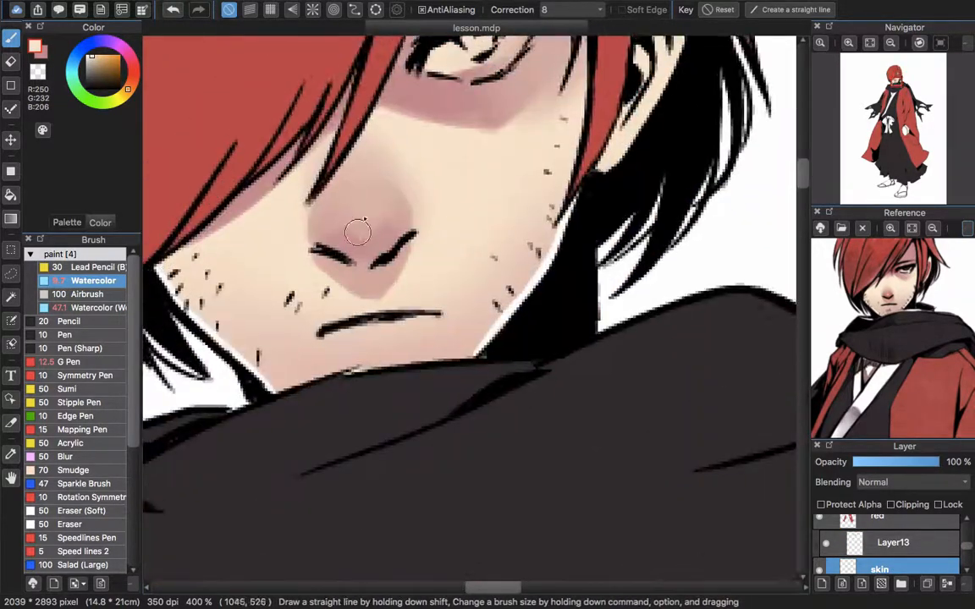
drag(358, 230, 345, 290)
click(894, 544)
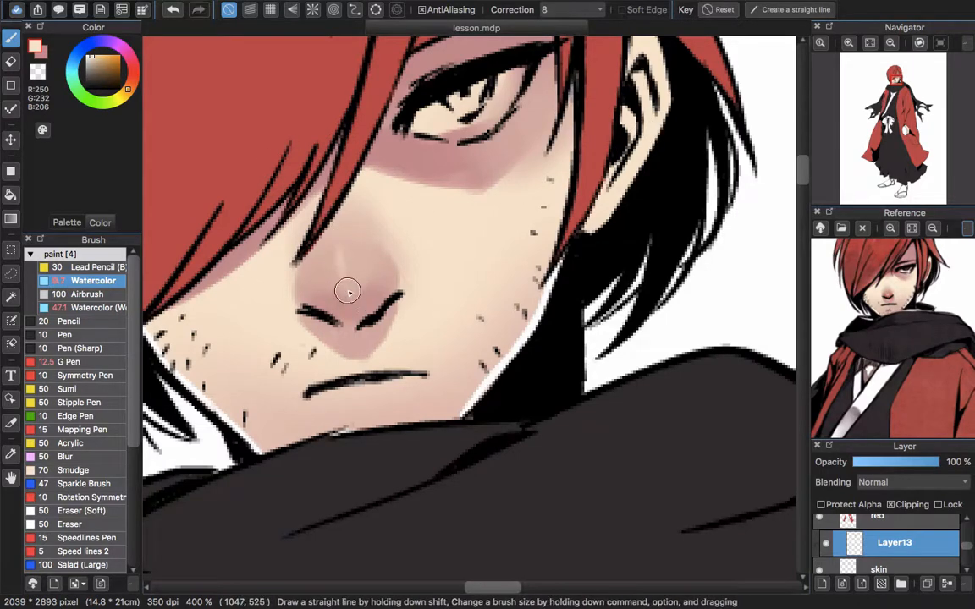
scroll(348, 293, down, 3)
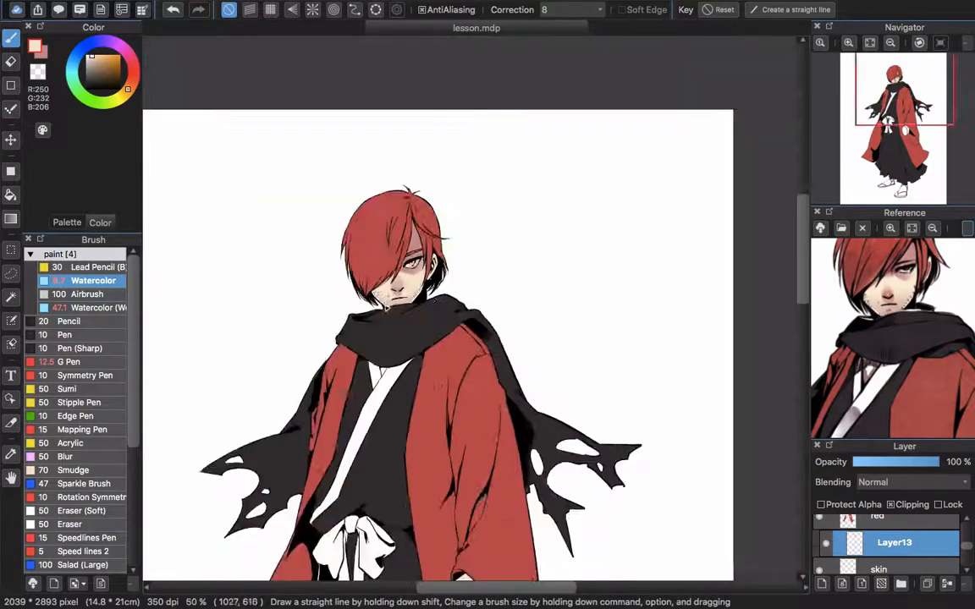
scroll(369, 277, up, 1)
scroll(359, 264, up, 2)
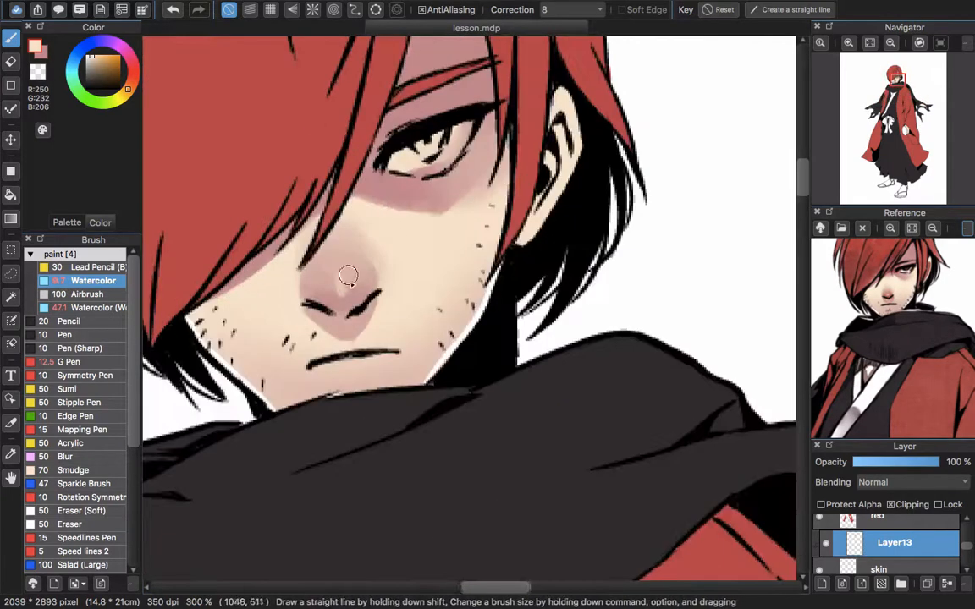
Shade the wrist beneath the coat sleeve with the Watercolor brush in pink (RGB 209, 144, 146) on the clipped skin shading layer
scroll(548, 174, down, 3)
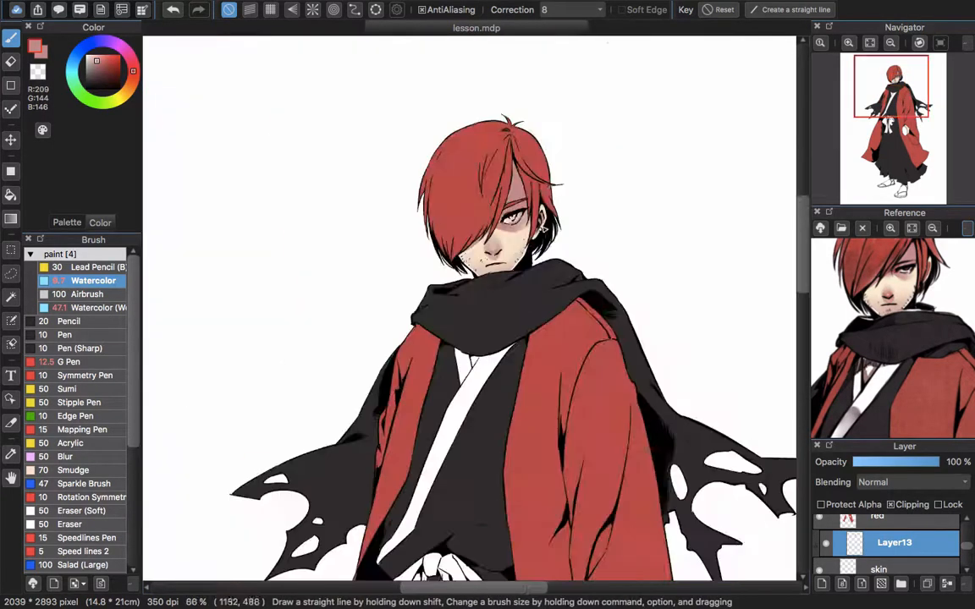
drag(583, 442, 499, 289)
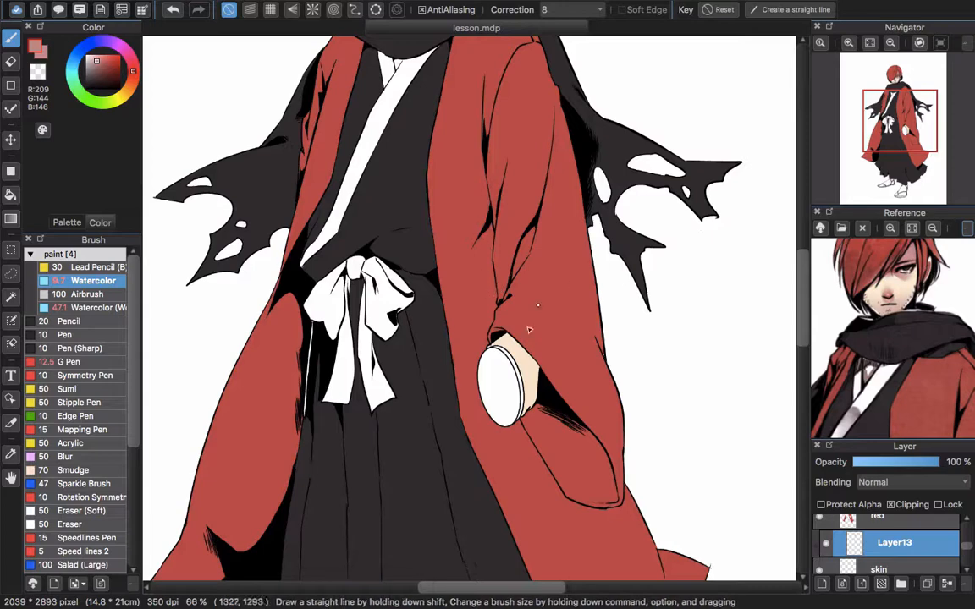
scroll(529, 330, up, 1)
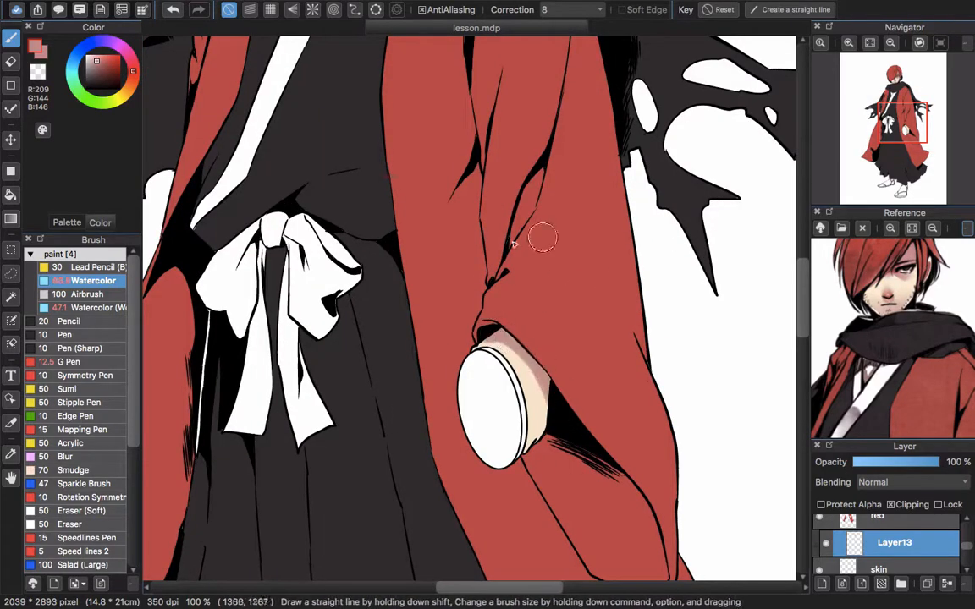
scroll(551, 394, down, 3)
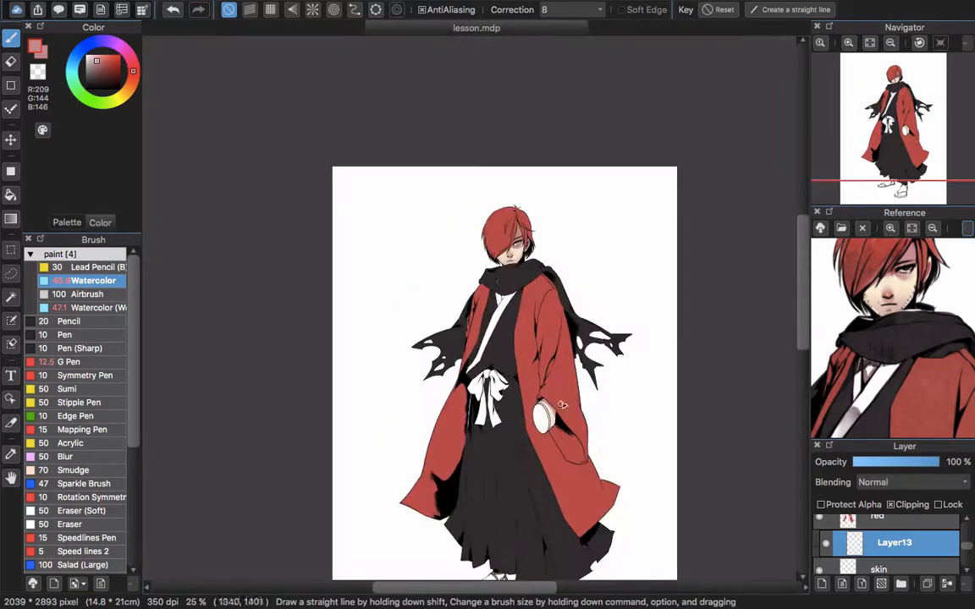
Shade the white collar beneath the scarf in grayish brown (RGB 169, 130, 124) on the skin layer and trim the shading with the Eraser
scroll(538, 290, up, 1)
scroll(520, 301, up, 1)
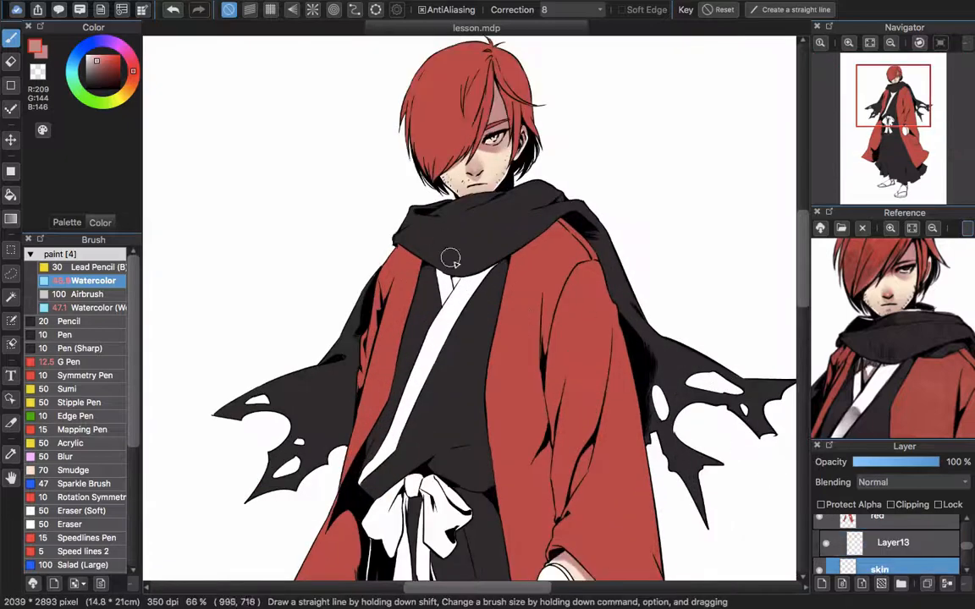
scroll(423, 245, up, 1)
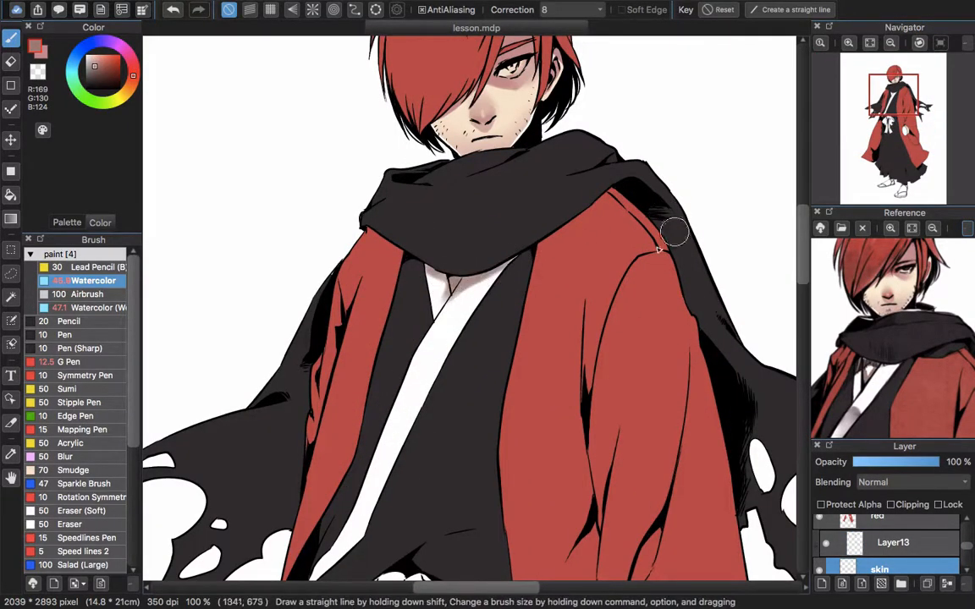
scroll(446, 306, down, 1)
scroll(403, 350, up, 2)
key(e)
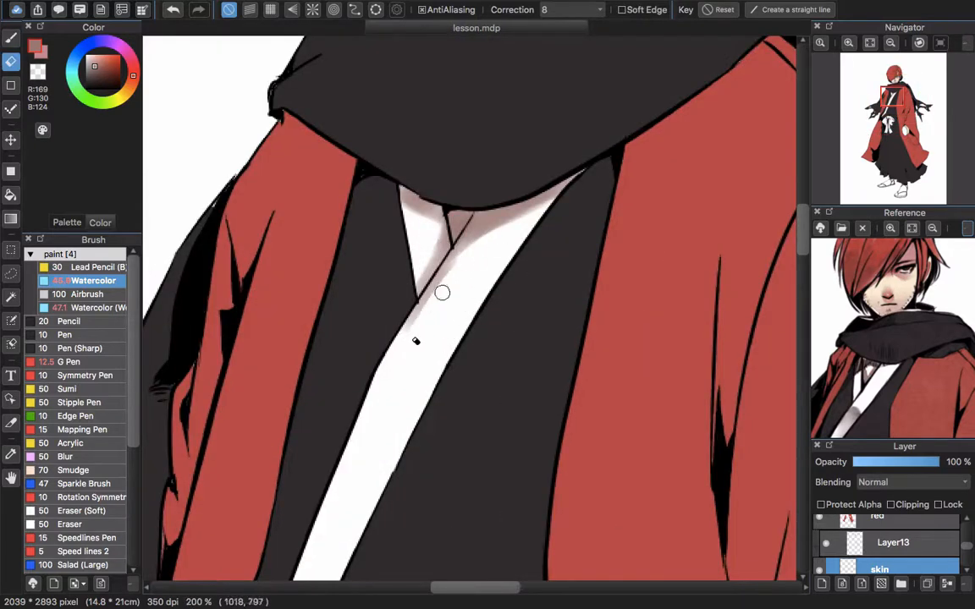
Paint a grayish brown shadow on the white collar band near the waist and fade its edges with the transparent color
drag(385, 571, 512, 140)
key(b)
drag(421, 188, 371, 248)
key(e)
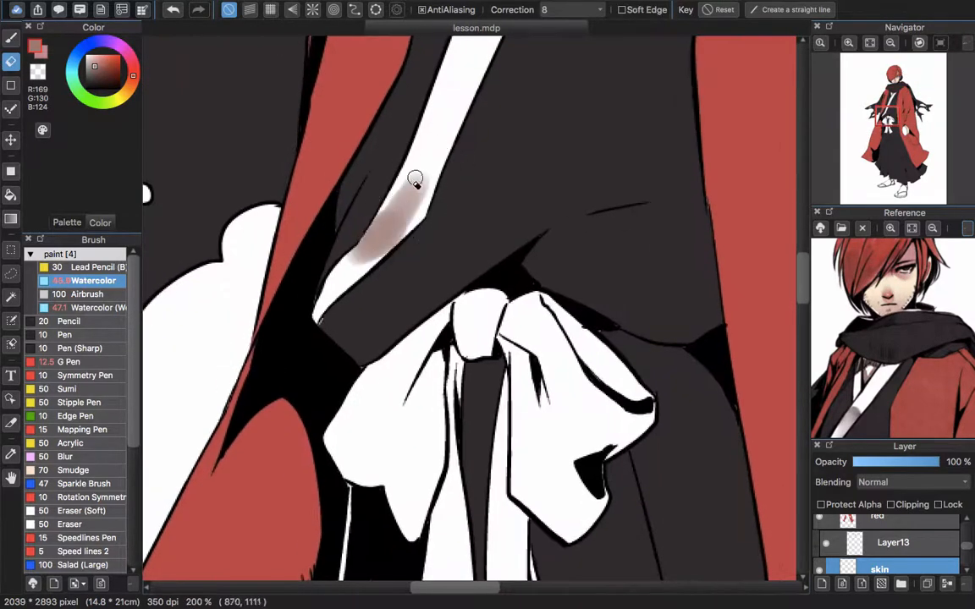
key(b)
click(38, 75)
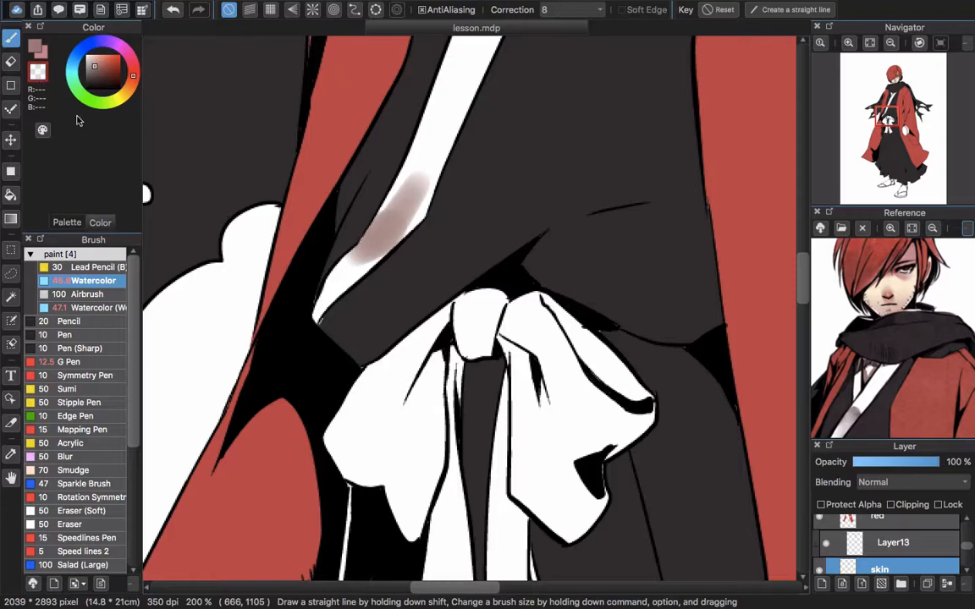
drag(343, 275, 427, 166)
scroll(460, 248, down, 5)
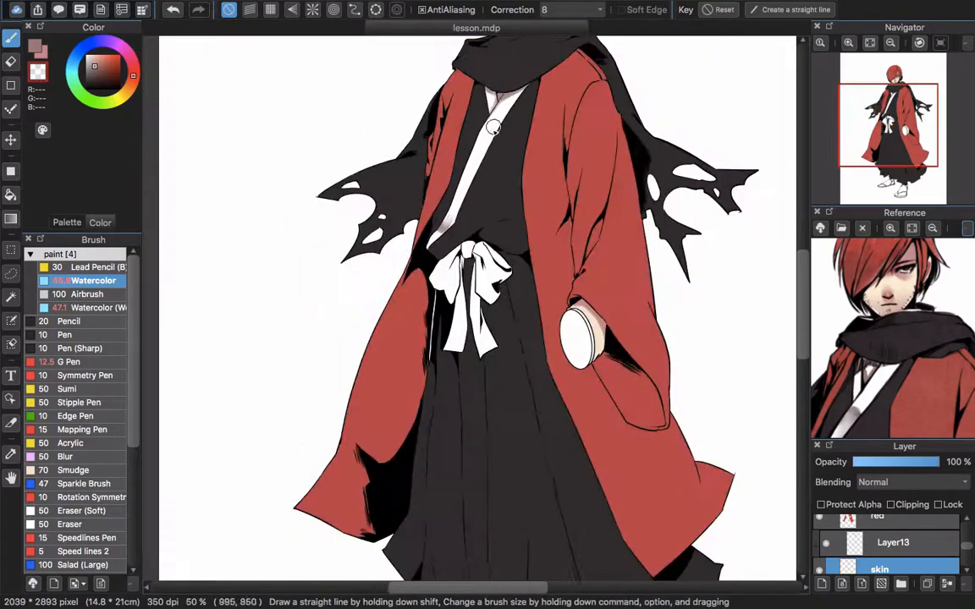
Shade the folds of the white bow's loops and its right tail in RGB 169, 130, 124, fading the edges with the transparent color
scroll(260, 243, up, 3)
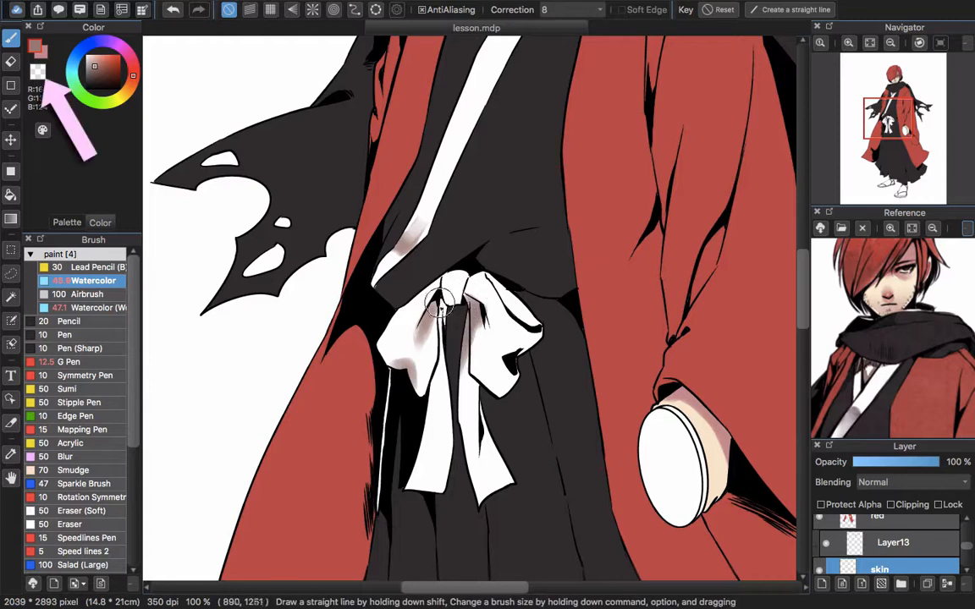
drag(519, 344, 523, 340)
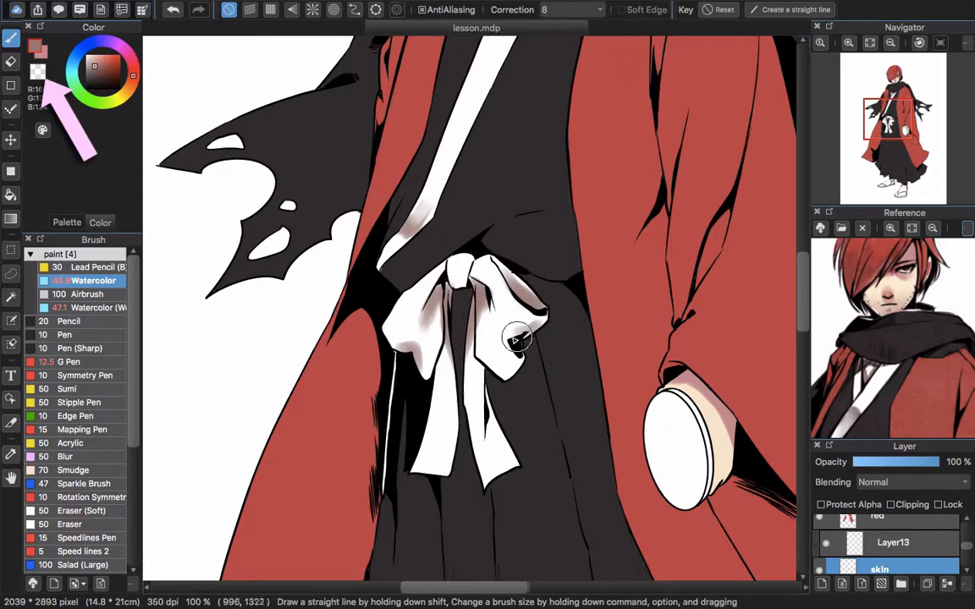
drag(480, 476, 487, 465)
drag(483, 400, 488, 436)
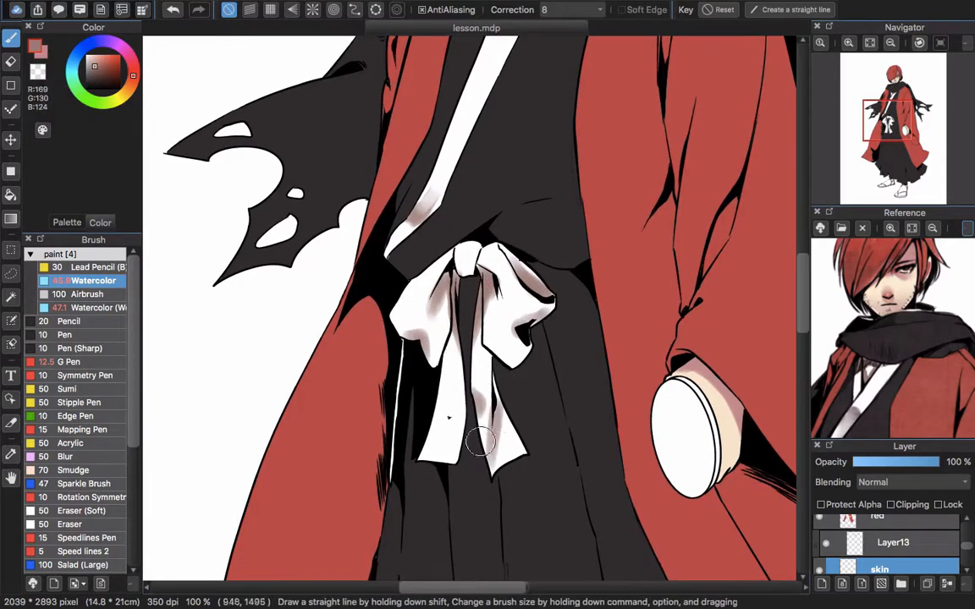
key(z)
mouse_move(495, 478)
mouse_down()
mouse_move(500, 427)
mouse_move(490, 428)
mouse_up()
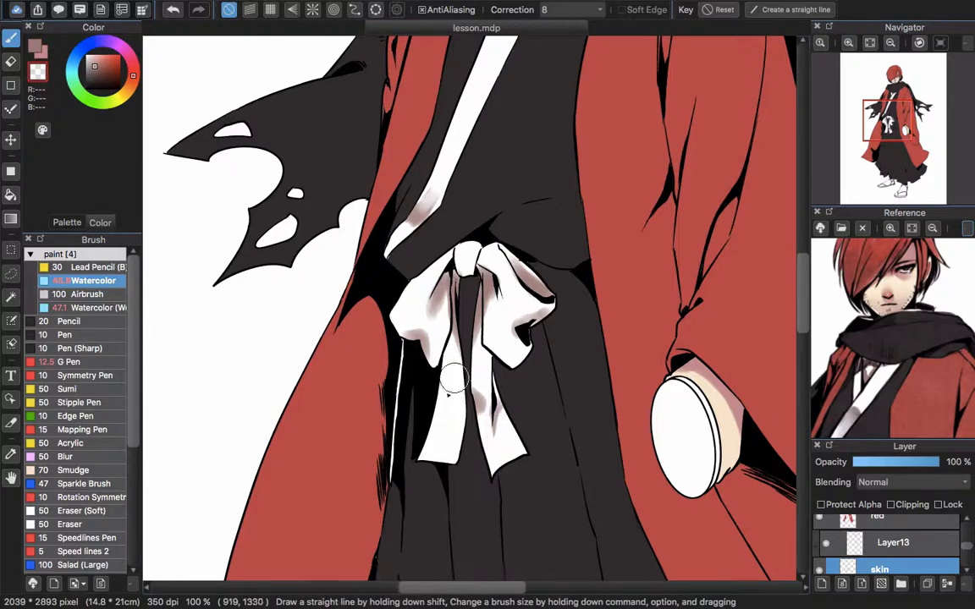
Paint a fold shadow on the bow's left tail and switch to the transparent color to soften it
key(z)
mouse_move(444, 396)
mouse_down()
mouse_move(271, 439)
mouse_move(440, 396)
mouse_move(442, 411)
mouse_move(418, 429)
mouse_up()
click(39, 72)
scroll(458, 371, down, 1)
scroll(476, 366, down, 2)
scroll(501, 366, up, 2)
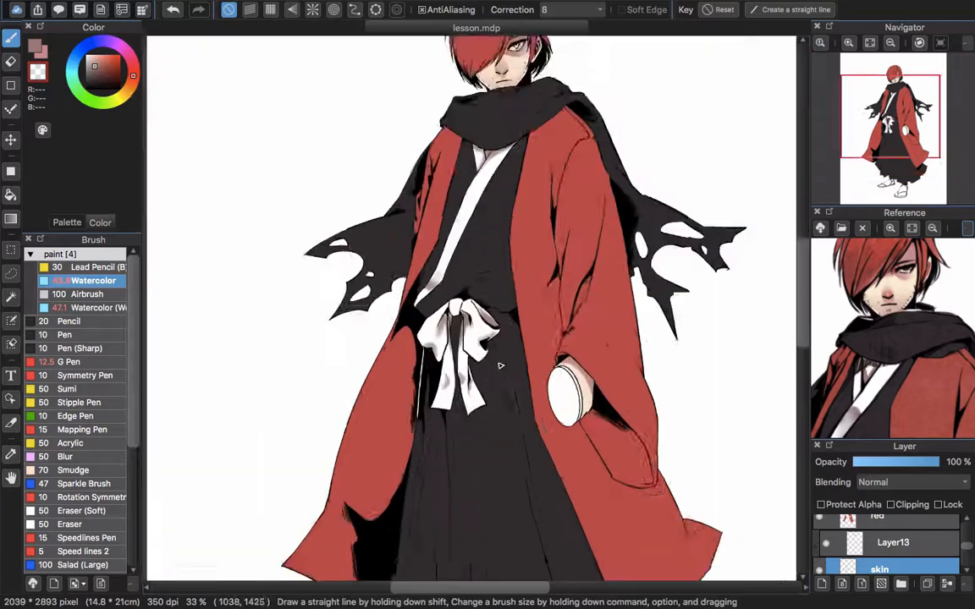
Sample white and grayish brown tones from the bow and refine the fold shading on its loops and tails
key(z)
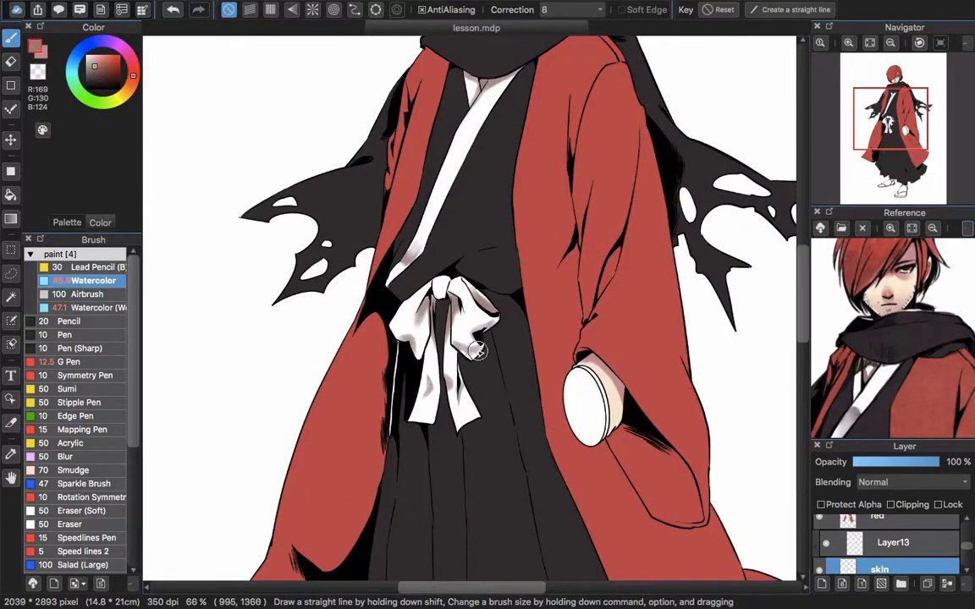
alt+click(461, 329)
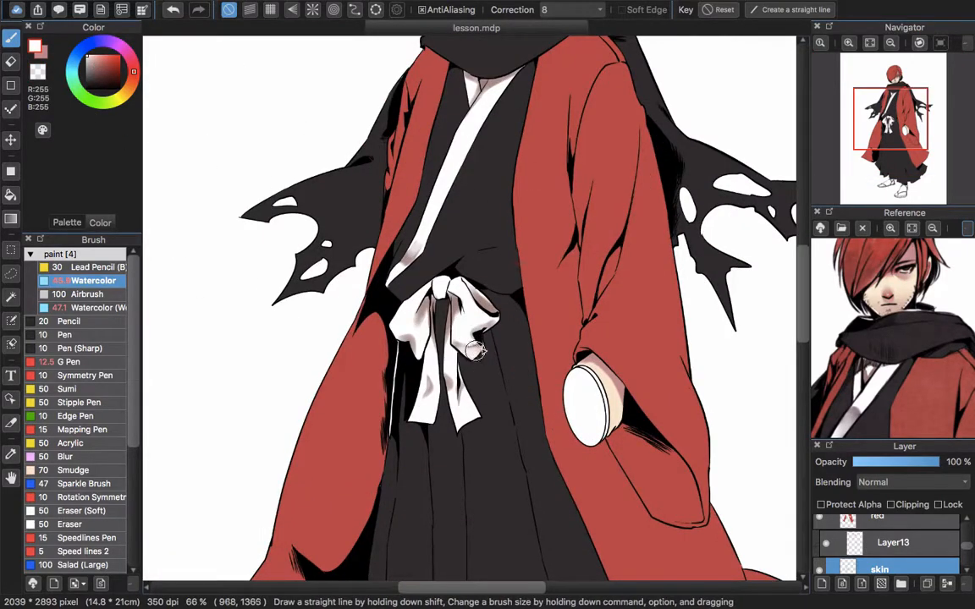
scroll(491, 340, up, 4)
alt+click(417, 377)
mouse_move(417, 388)
mouse_down()
mouse_move(407, 400)
mouse_move(359, 389)
mouse_up()
drag(453, 385, 438, 402)
scroll(550, 334, down, 2)
scroll(549, 334, down, 4)
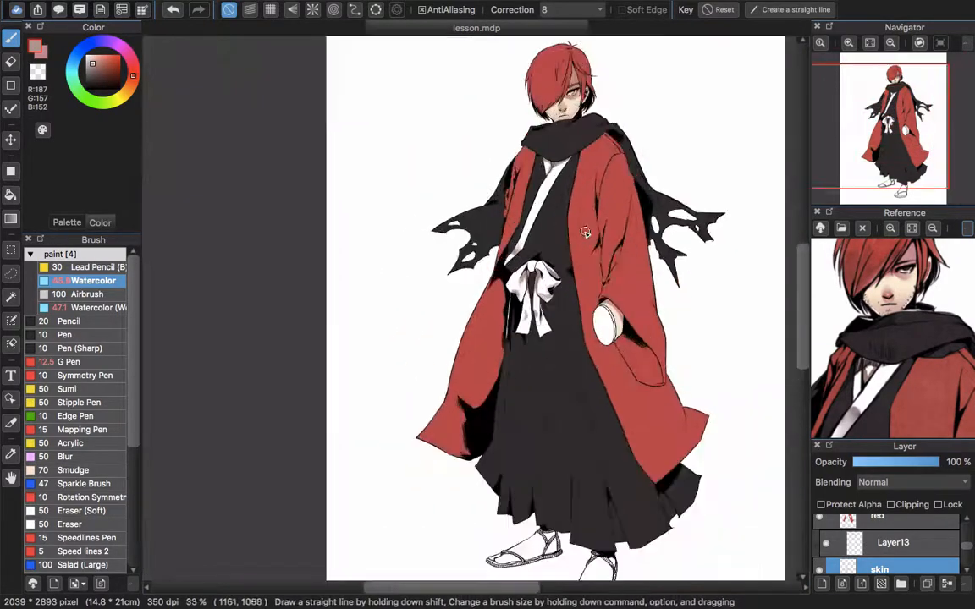
scroll(605, 224, down, 3)
scroll(604, 223, right, 3)
scroll(436, 186, up, 3)
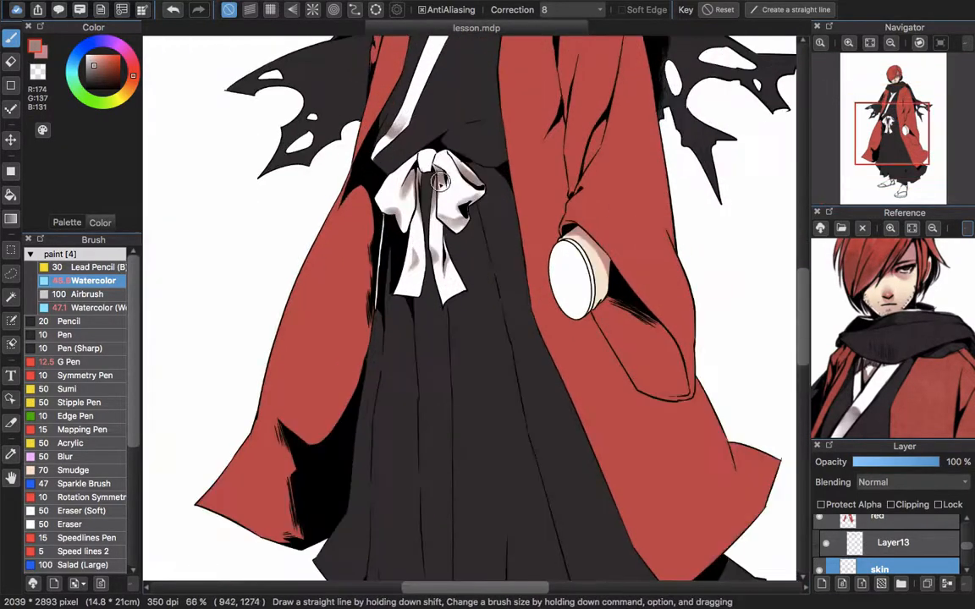
Shade the lower edges of both sandaled feet with the Watercolor brush in grayish brown (RGB 174, 137, 131)
scroll(406, 298, down, 5)
scroll(475, 334, down, 1)
scroll(475, 334, left, 1)
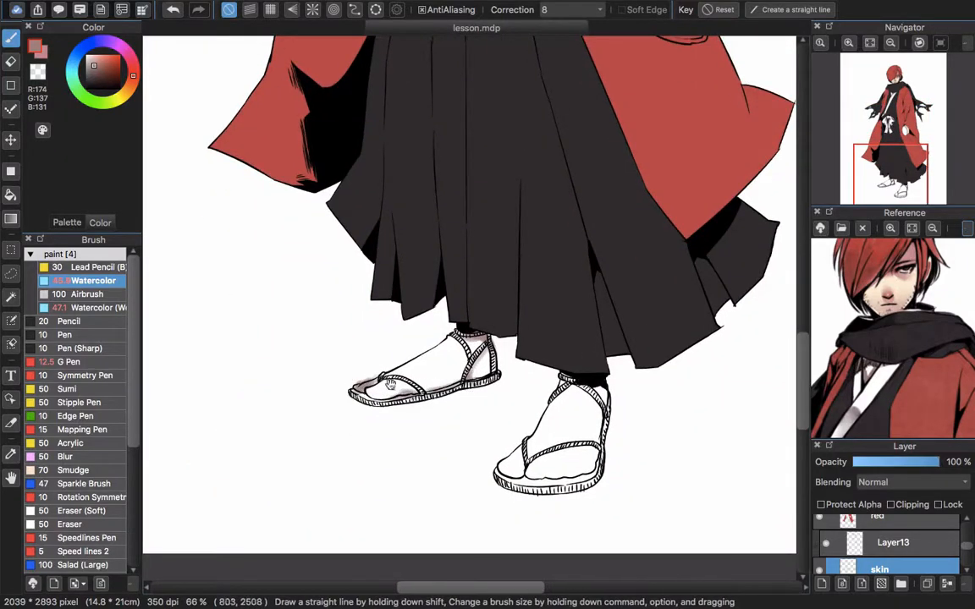
scroll(535, 327, down, 2)
scroll(535, 328, right, 1)
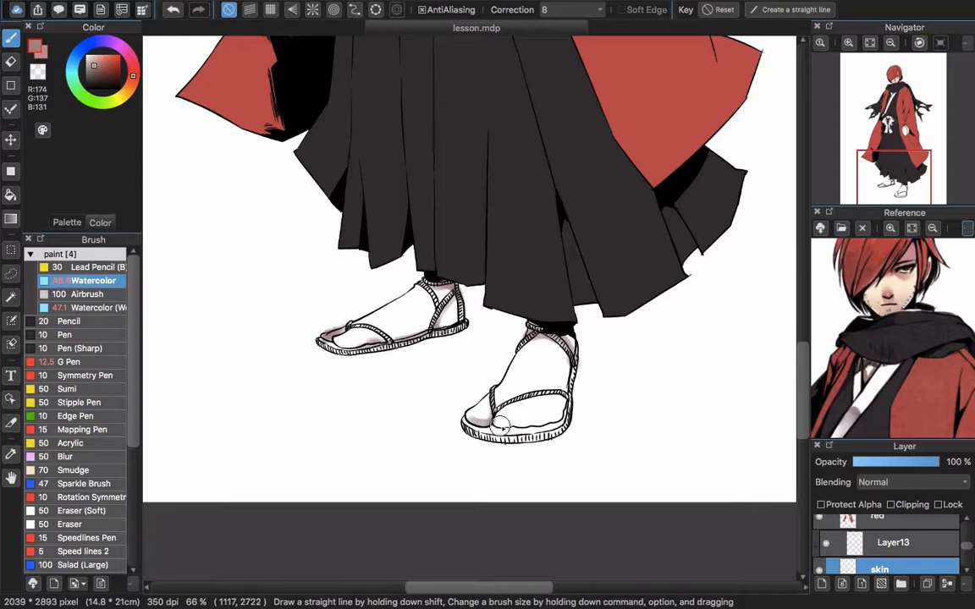
Erase excess shading around the sandals and add a shadow on the right foot's ankle below the hem
key(e)
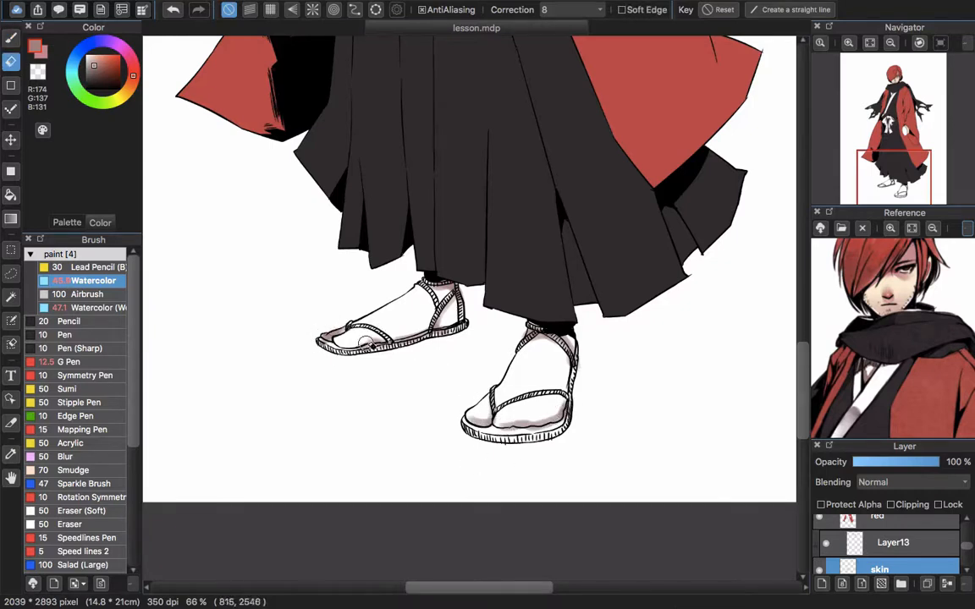
scroll(383, 308, right, 1)
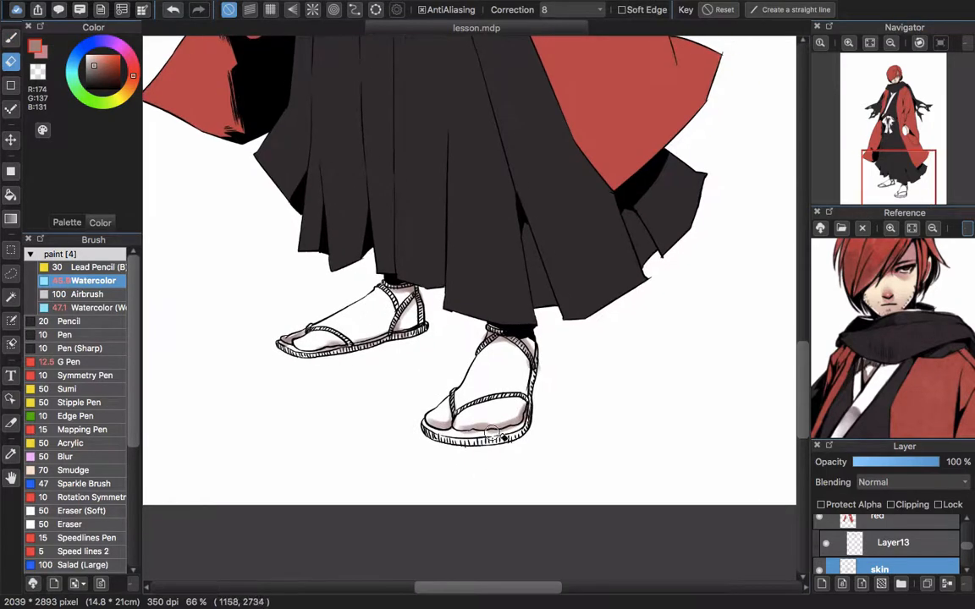
key(b)
scroll(464, 381, up, 3)
scroll(465, 381, right, 1)
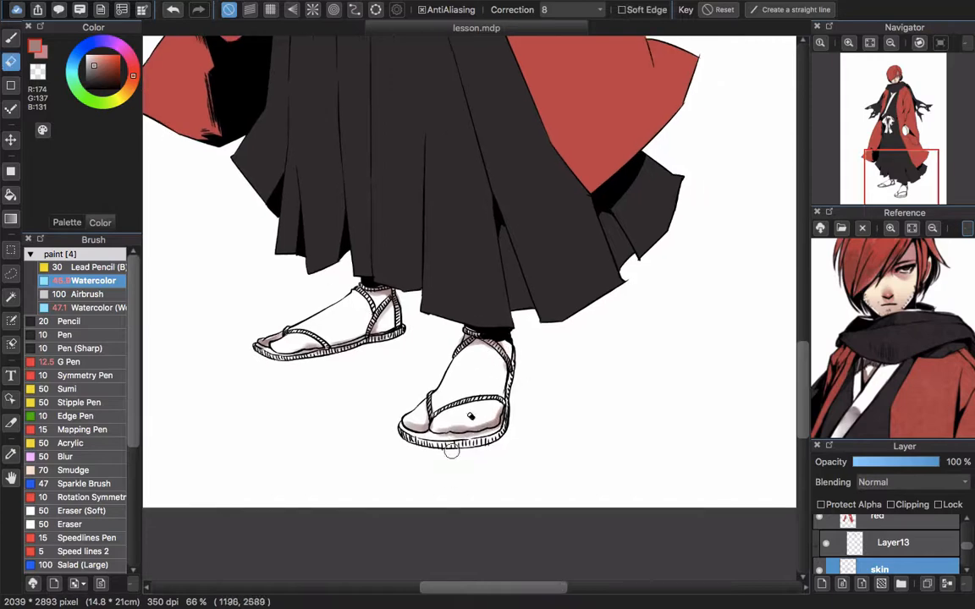
Add a new layer above the red layer and clip it to that layer
scroll(445, 397, down, 5)
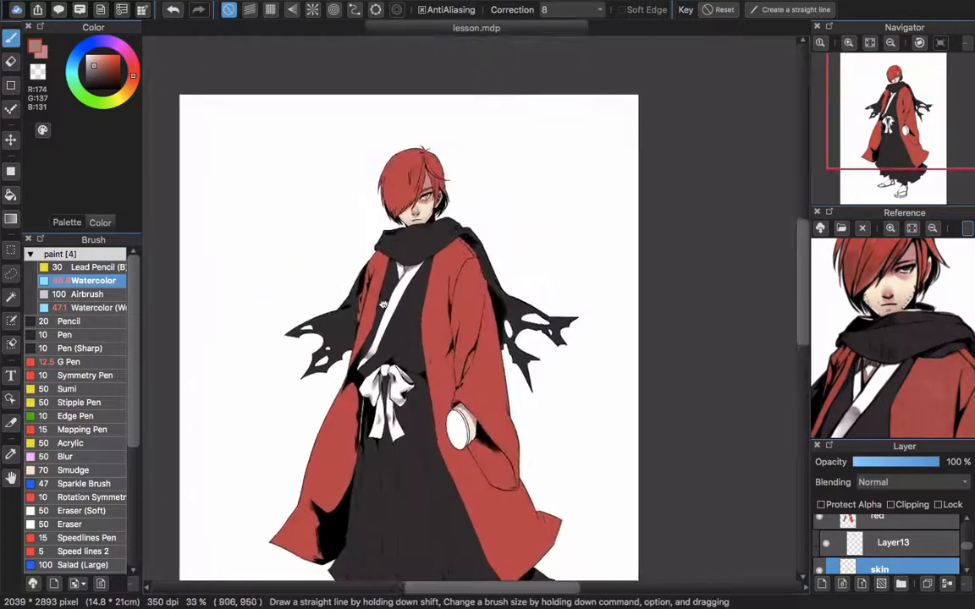
scroll(881, 542, up, 1)
click(829, 542)
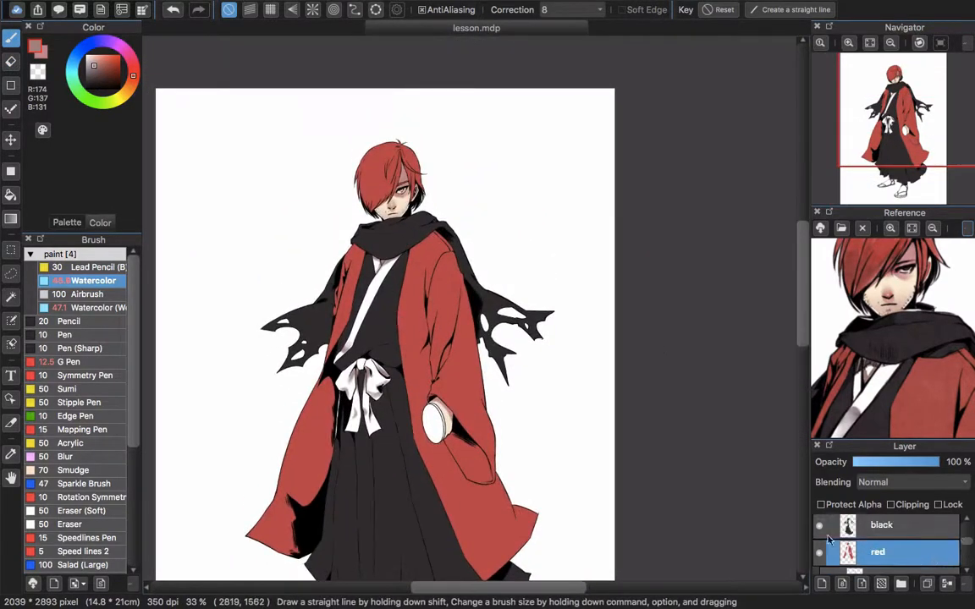
click(822, 585)
click(902, 506)
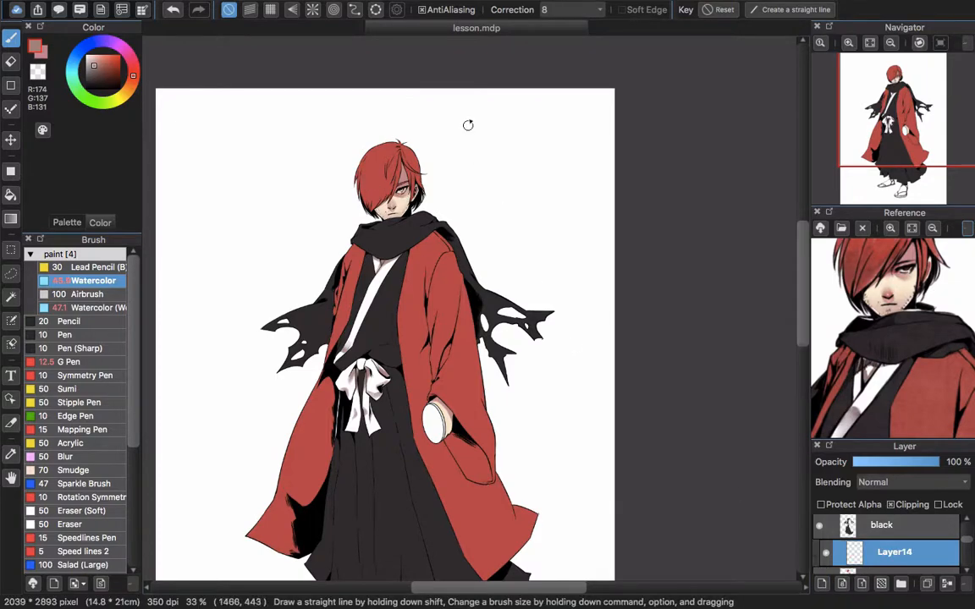
Paint a dark red (RGB 168, 53, 51) shadow over the lower part of the hair with the Watercolor brush
scroll(364, 165, up, 4)
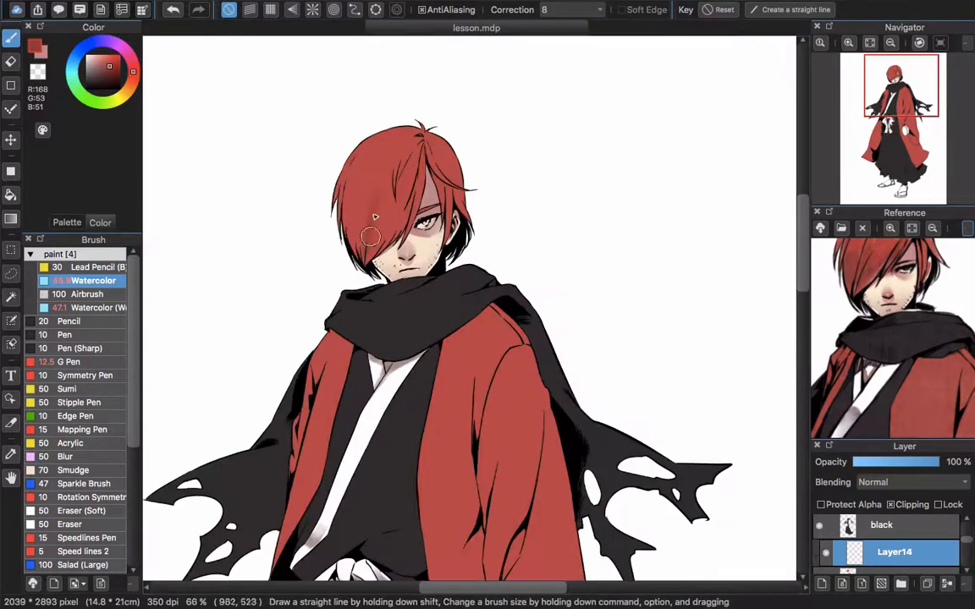
mouse_move(346, 166)
mouse_down()
mouse_move(359, 190)
mouse_move(351, 229)
mouse_move(415, 197)
mouse_move(397, 174)
mouse_up()
scroll(311, 233, up, 3)
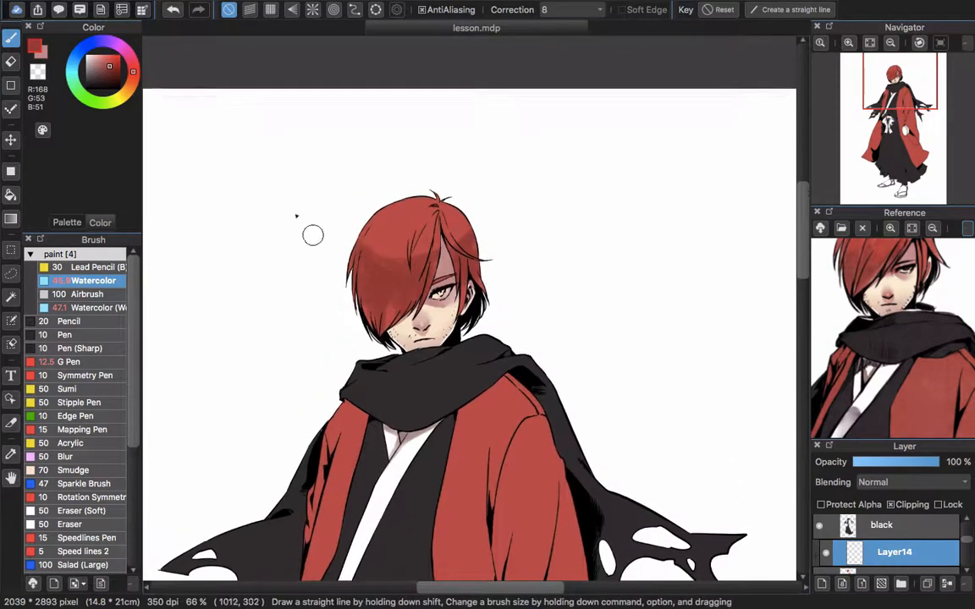
Carve thin light strands into the hair shadow with a smaller Watercolor brush in the transparent color
scroll(339, 269, up, 5)
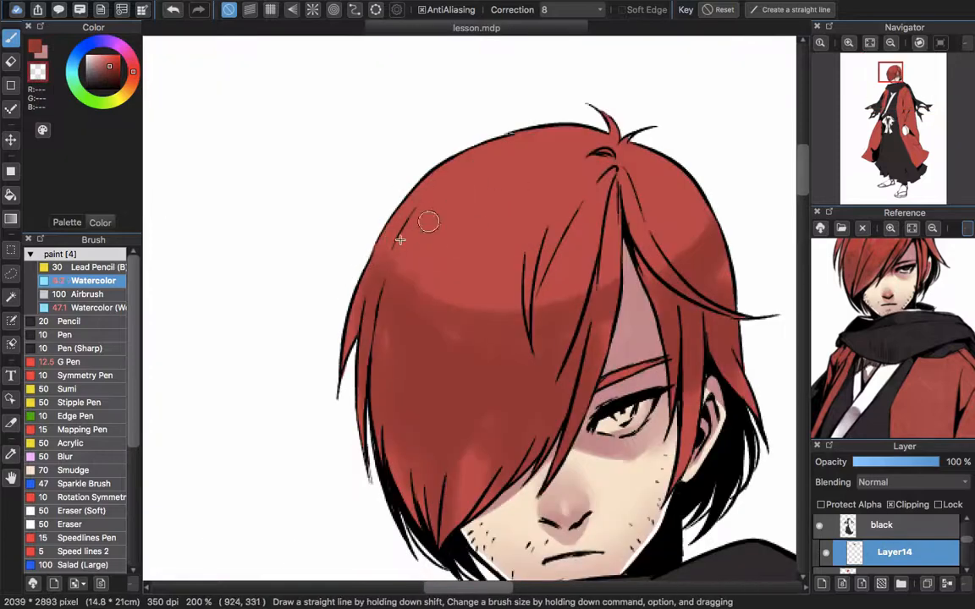
scroll(490, 264, down, 5)
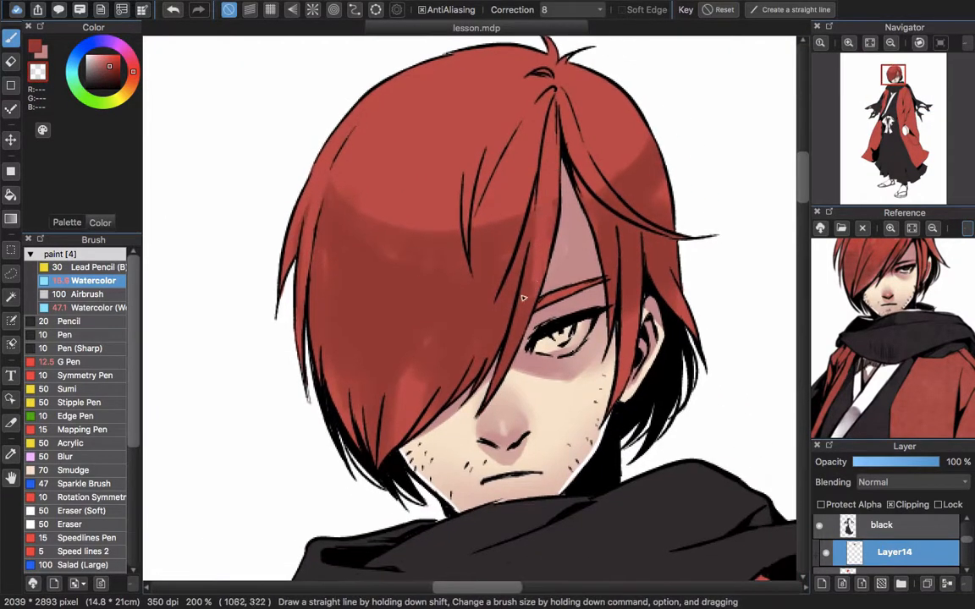
drag(535, 166, 486, 294)
drag(489, 230, 480, 269)
drag(518, 182, 463, 363)
drag(397, 289, 431, 253)
drag(461, 196, 444, 277)
drag(449, 225, 430, 352)
Enlarge the Watercolor brush to 30.8 and widen the light strands over the fringe with the transparent color
key(])
key(])
key(])
drag(476, 199, 450, 330)
drag(453, 325, 470, 243)
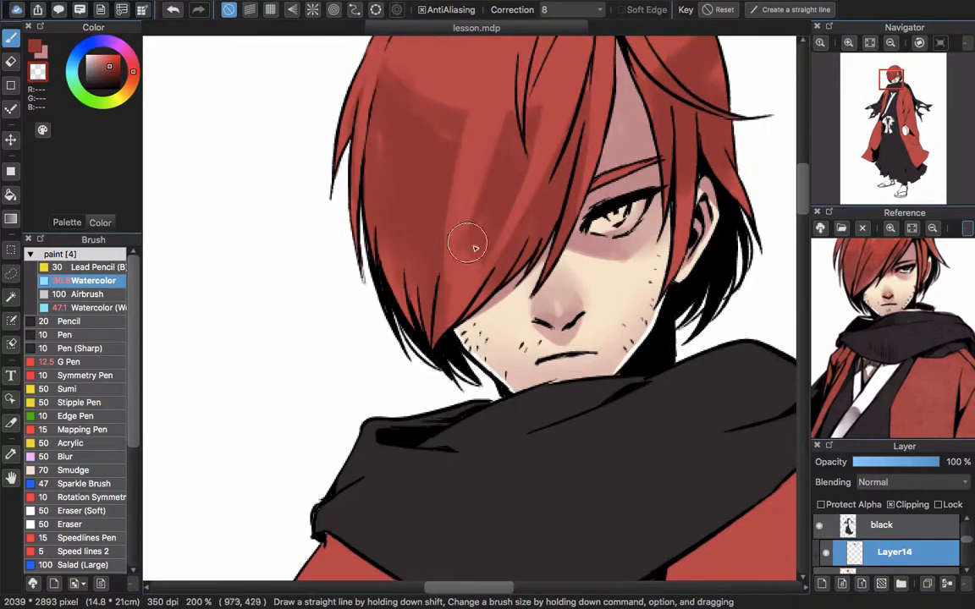
Break up the remaining dark shadow on the fringe with further lighter red strands
key(z)
alt+click(468, 276)
drag(492, 201, 484, 232)
drag(504, 178, 474, 262)
mouse_move(430, 155)
mouse_down()
mouse_move(420, 275)
mouse_move(428, 328)
mouse_up()
Blend the fringe shading with the Watercolor (Wet) brush in red (RGB 205, 72, 68)
click(93, 307)
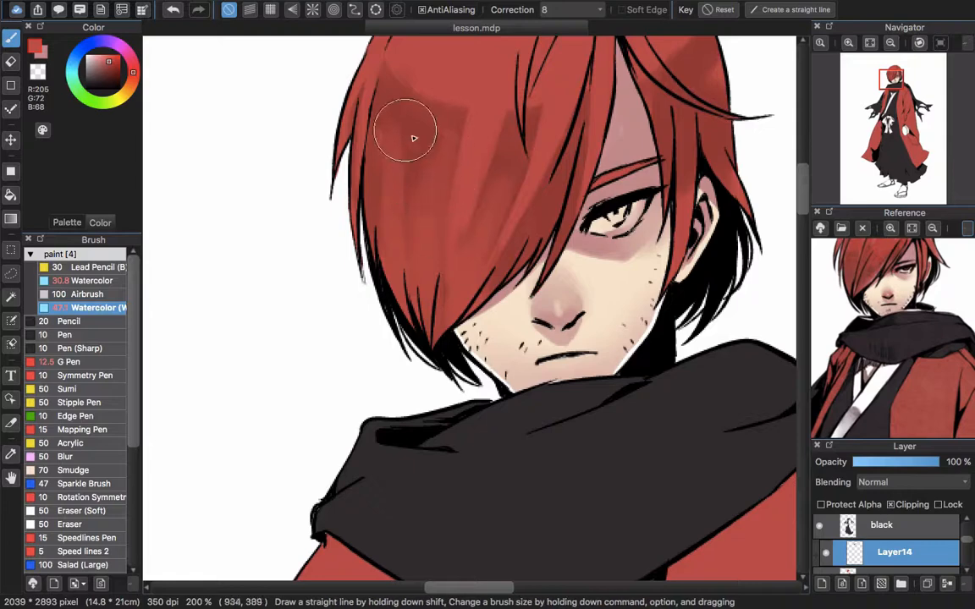
drag(380, 104, 423, 201)
drag(496, 279, 378, 427)
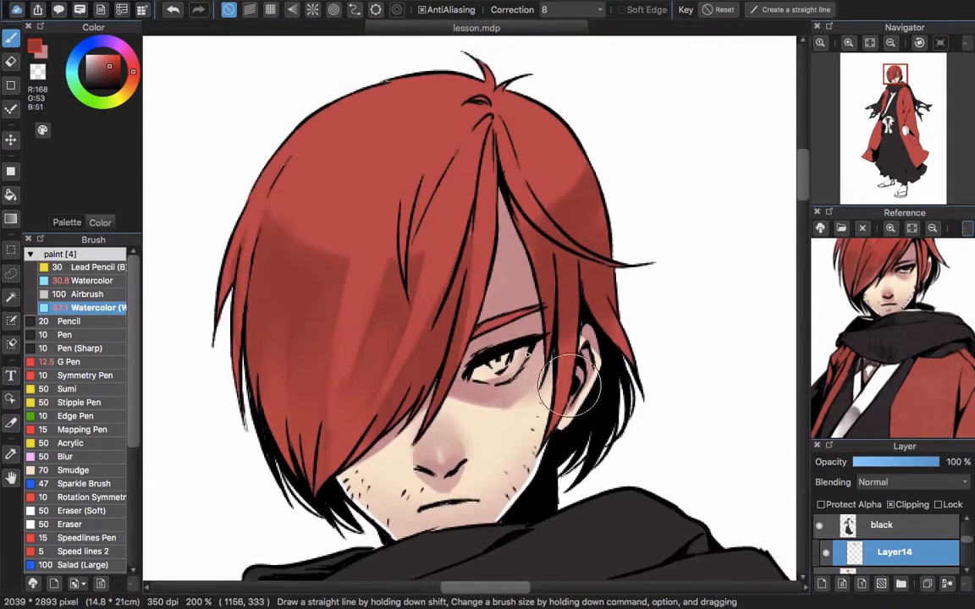
Soften the dark shadow on the long fringe with the 30.8 Watercolor brush in the transparent color
click(39, 70)
click(77, 280)
drag(350, 232, 341, 334)
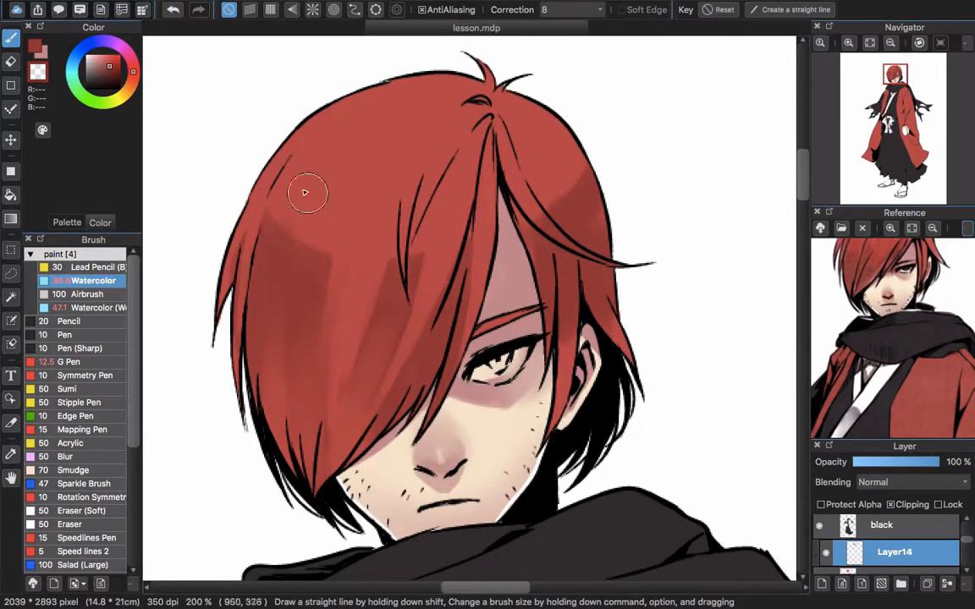
mouse_move(292, 211)
mouse_down()
mouse_move(269, 303)
mouse_move(287, 308)
mouse_up()
drag(292, 191, 288, 342)
drag(322, 185, 306, 377)
drag(328, 250, 318, 360)
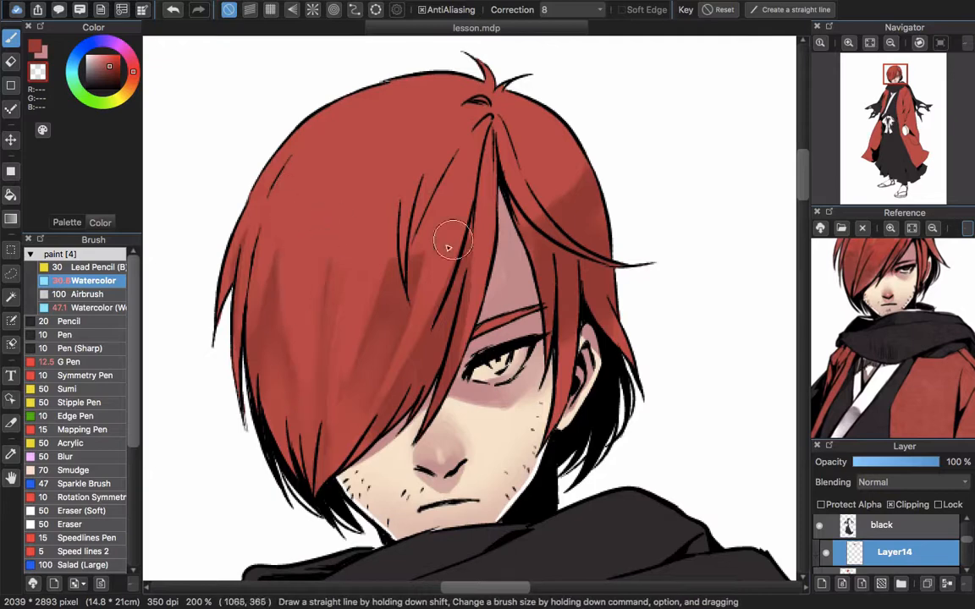
Clear the remaining shadow beside the inner fringe strands and on the hair section above the ear with the transparent color
mouse_move(426, 231)
mouse_down()
mouse_move(419, 284)
mouse_move(395, 246)
mouse_up()
mouse_move(508, 159)
mouse_down()
mouse_move(534, 164)
mouse_move(553, 186)
mouse_up()
drag(527, 110, 564, 193)
scroll(424, 279, down, 5)
scroll(414, 254, up, 3)
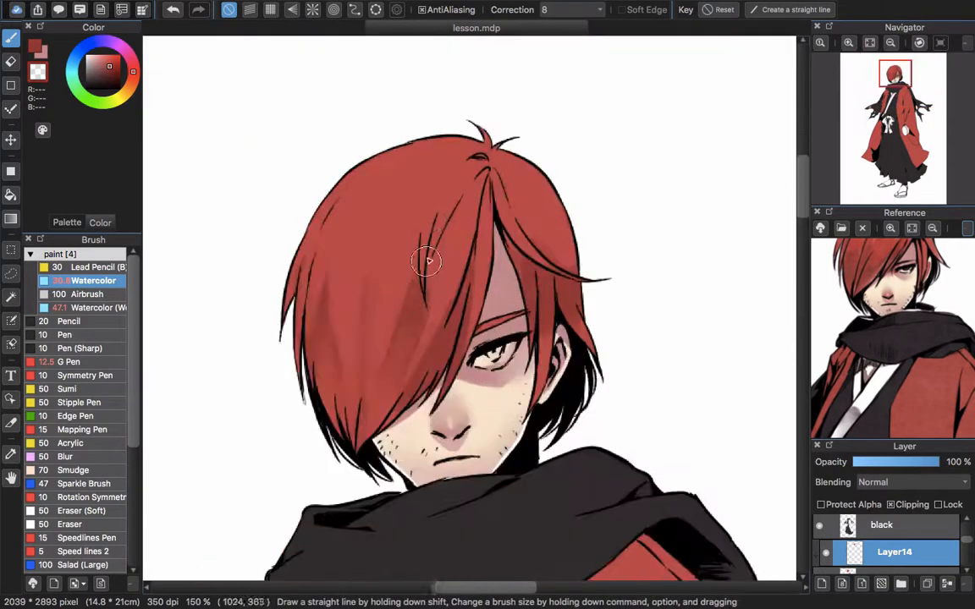
scroll(391, 240, down, 2)
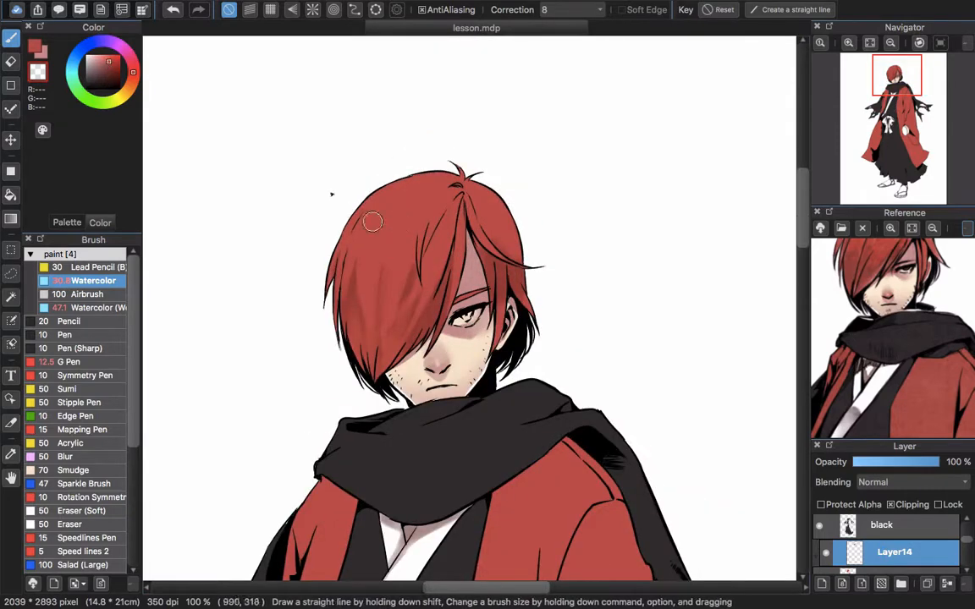
Paint thin highlight strands across the hair with a 13.3 Watercolor brush in light red (RGB 250, 128, 127)
click(107, 60)
drag(102, 57, 103, 55)
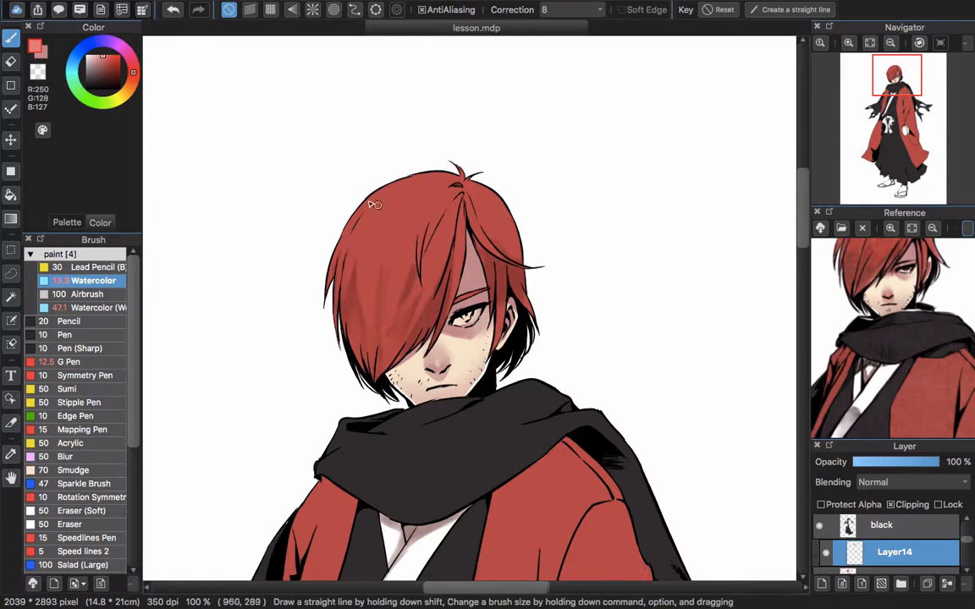
drag(377, 204, 453, 181)
key(super+z)
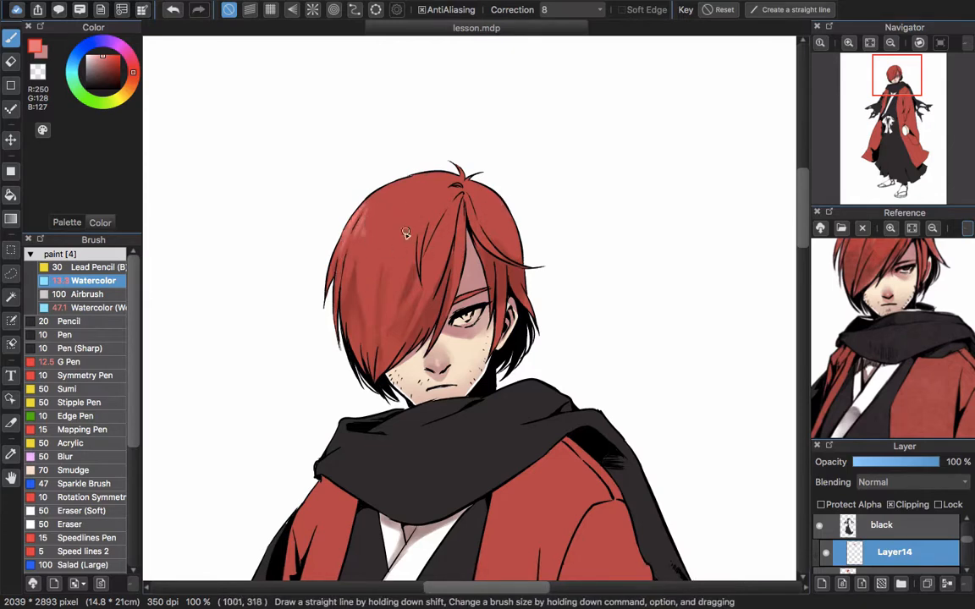
scroll(359, 261, up, 2)
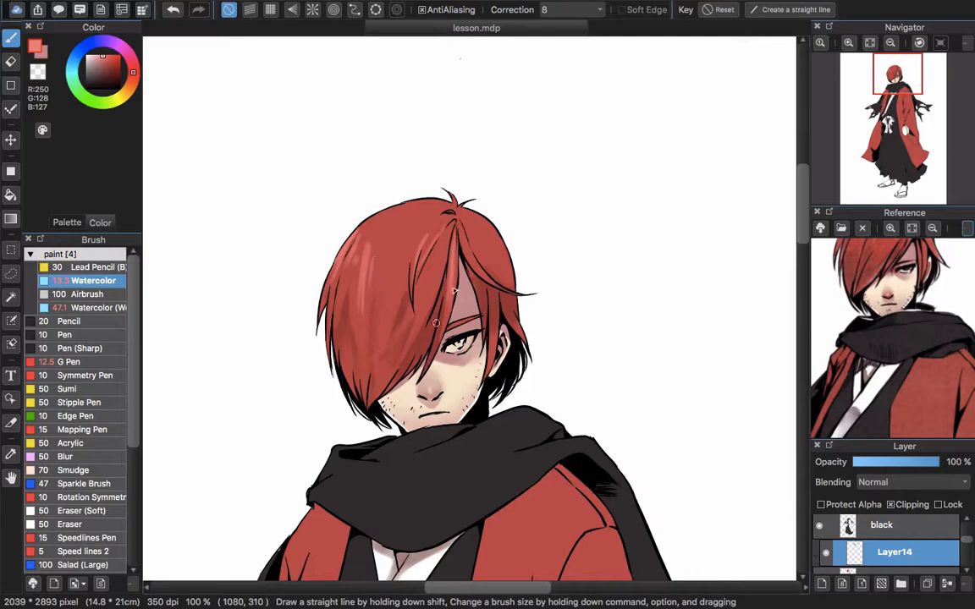
scroll(462, 254, left, 4)
scroll(462, 254, down, 1)
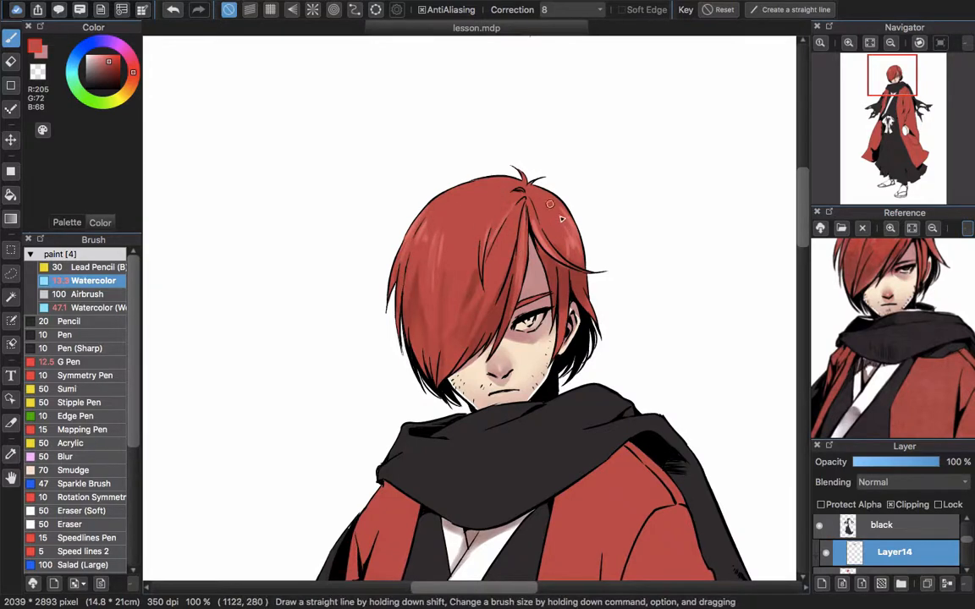
Add a clipped layer above the hair shading layer and set its blending mode to Add
scroll(587, 282, down, 4)
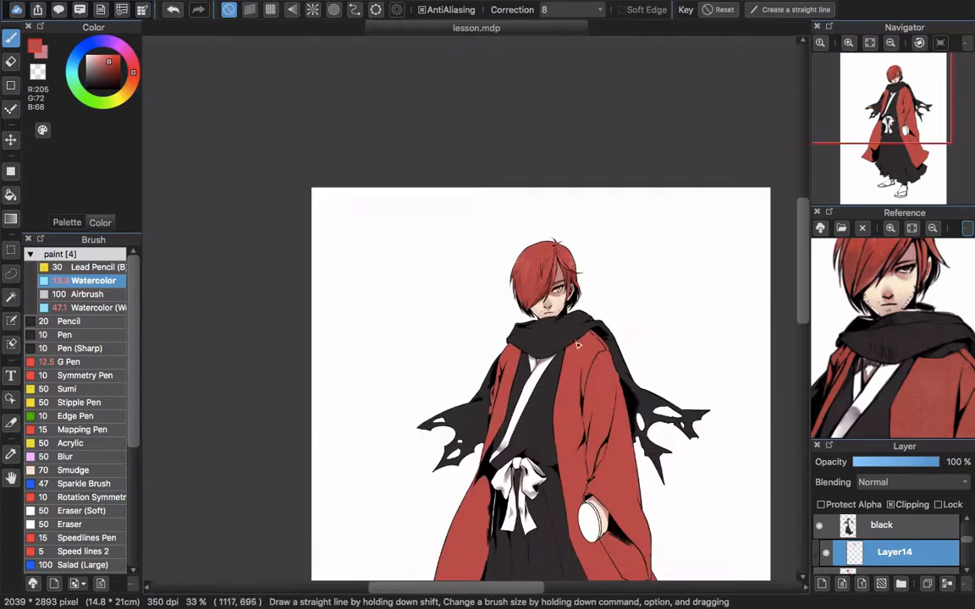
scroll(483, 254, up, 6)
scroll(467, 270, down, 2)
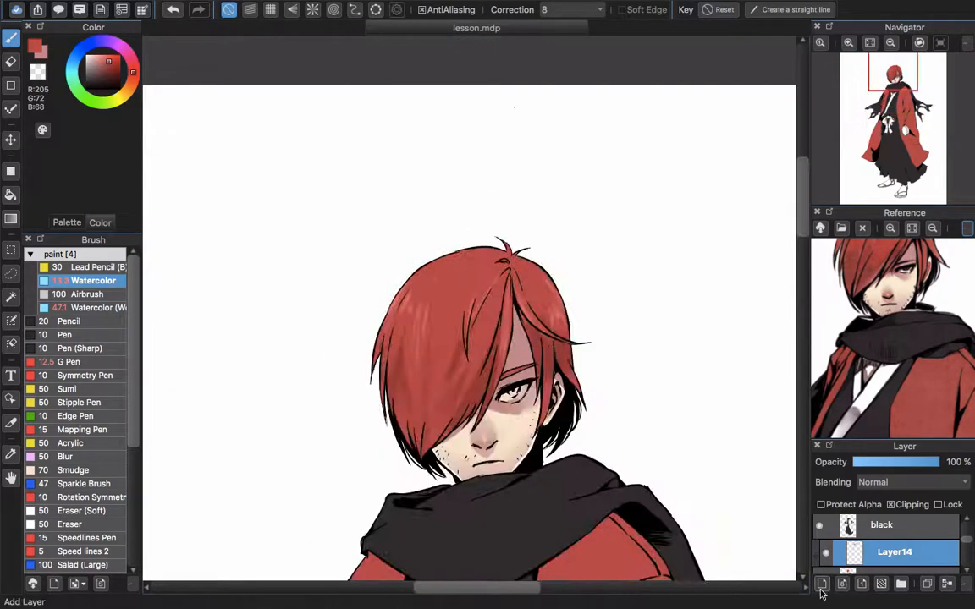
click(820, 585)
click(923, 489)
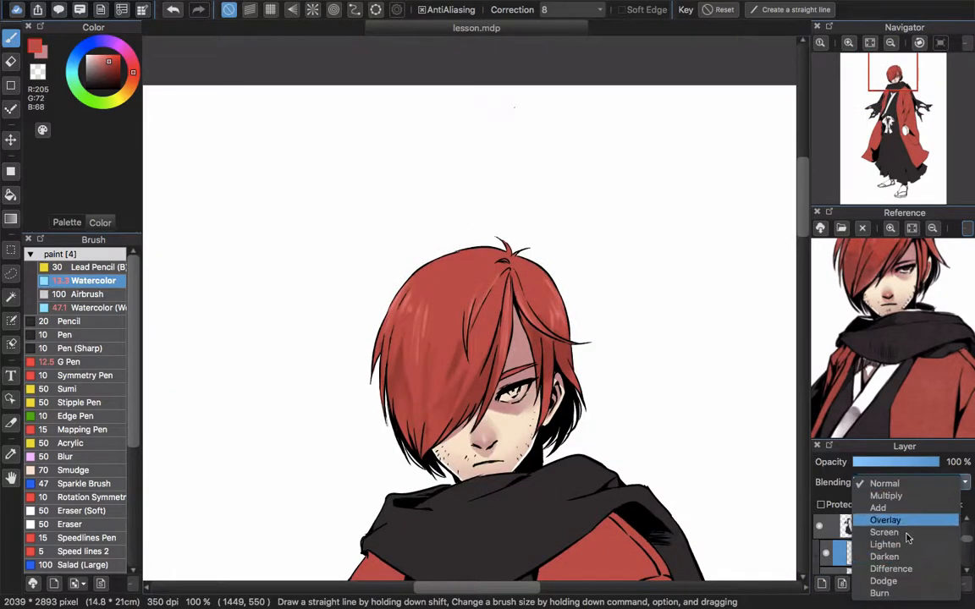
click(916, 523)
click(912, 485)
click(910, 474)
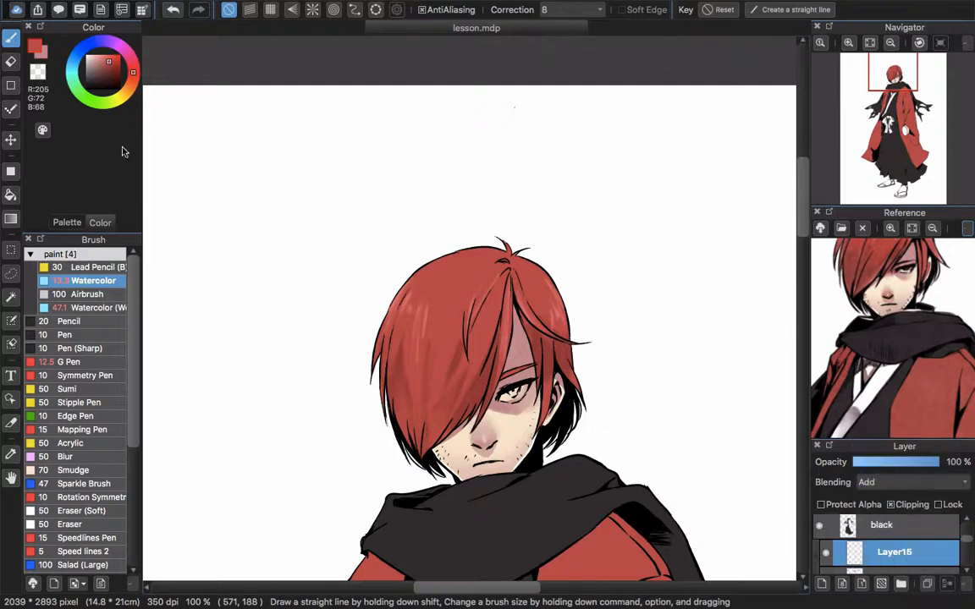
Airbrush a soft glow over the upper hair at size 100 in red (RGB 205, 72, 68)
click(94, 294)
mouse_move(424, 283)
mouse_down()
mouse_move(436, 321)
mouse_move(486, 295)
mouse_move(451, 314)
mouse_move(444, 284)
mouse_move(462, 310)
mouse_move(457, 336)
mouse_up()
key(super+z)
key(super+z)
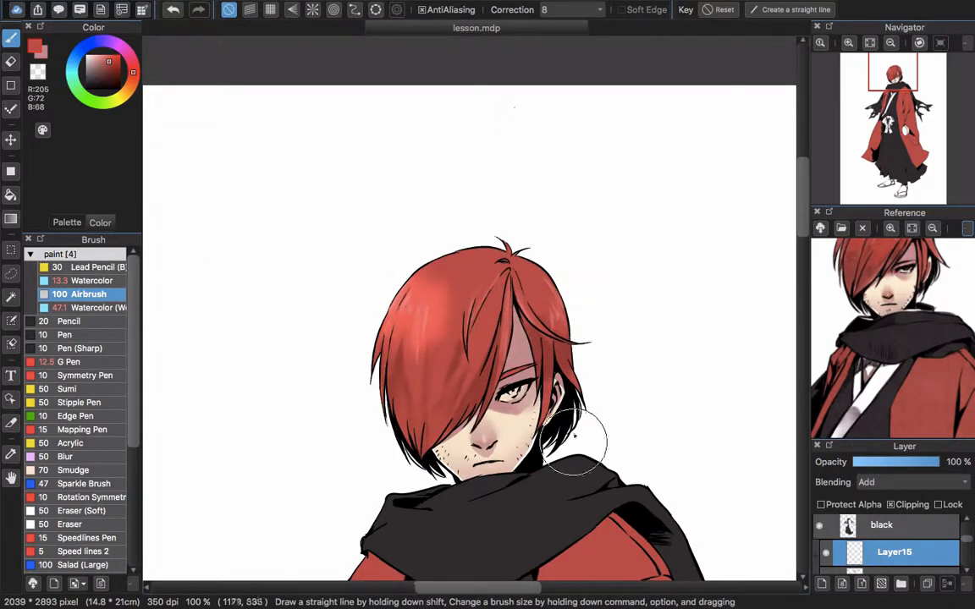
scroll(526, 253, down, 2)
scroll(526, 253, up, 1)
mouse_move(462, 281)
mouse_down()
mouse_move(490, 246)
mouse_move(473, 286)
mouse_up()
key(super+z)
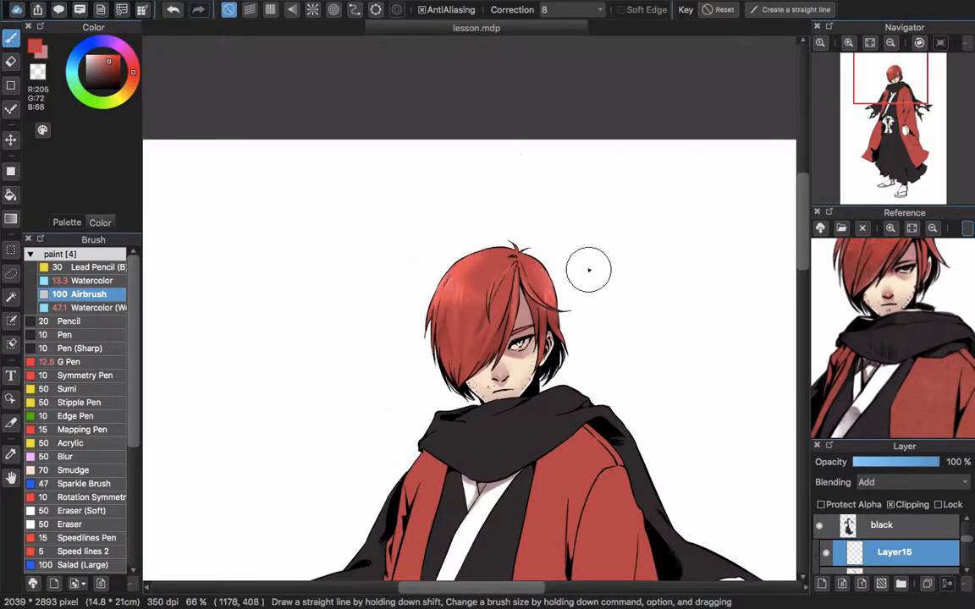
Erase the excess airbrushed glow along the crown of the hair
scroll(587, 268, down, 2)
scroll(525, 228, up, 1)
key(e)
key(super+z)
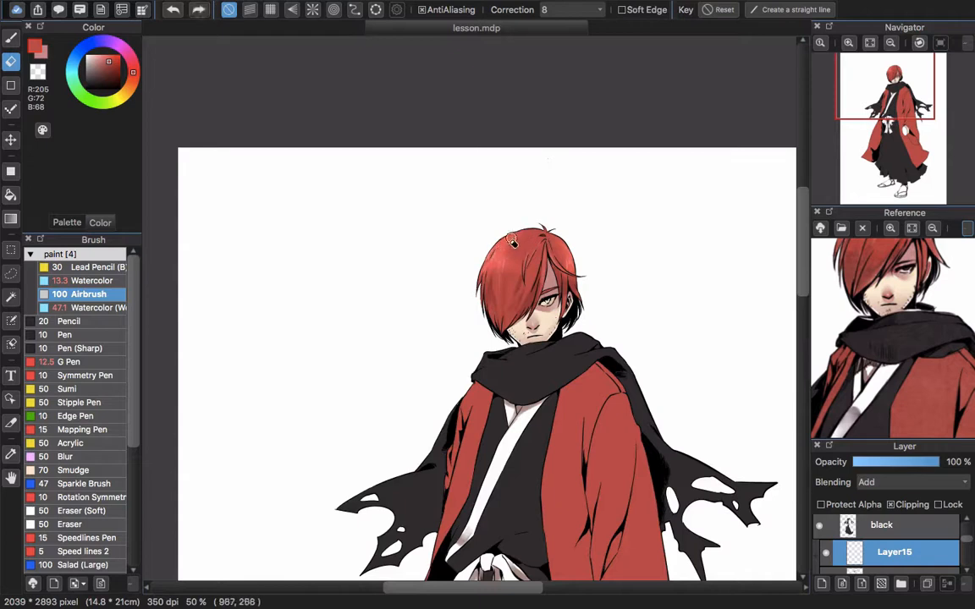
key(super+z)
drag(524, 233, 521, 234)
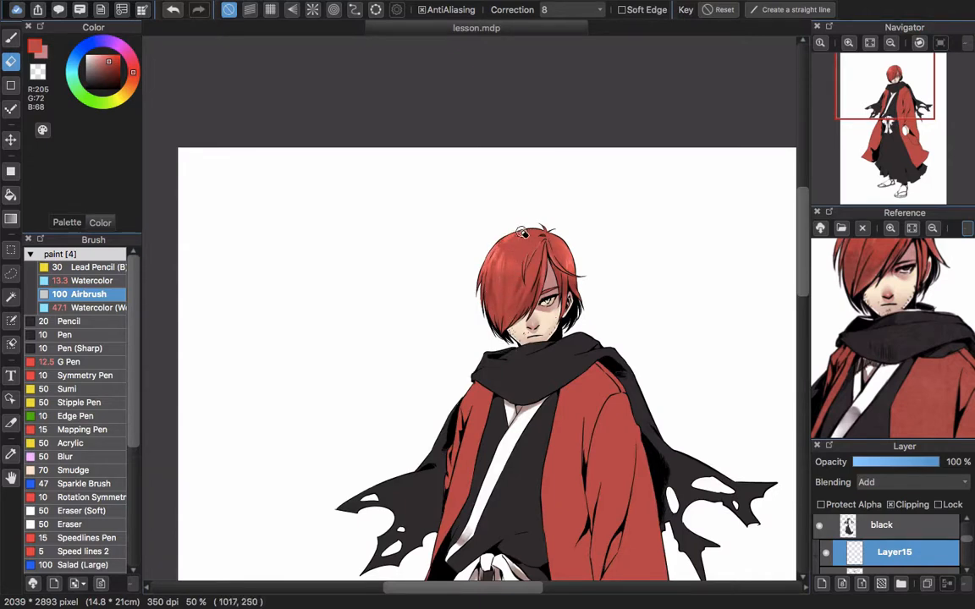
scroll(540, 231, up, 4)
scroll(573, 254, down, 4)
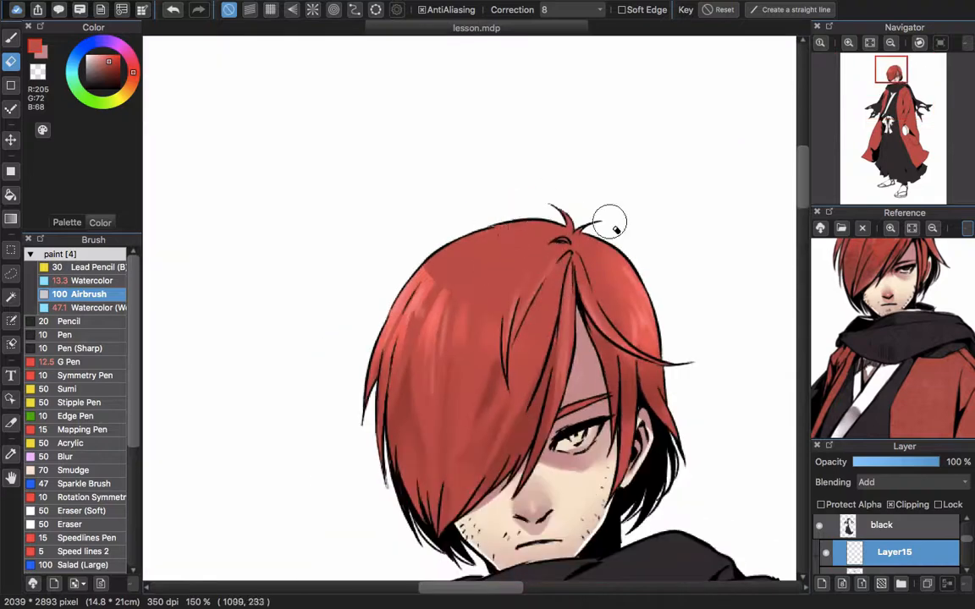
Enlarge the head in the reference image and return to Layer14 with the Watercolor brush
click(932, 228)
click(912, 229)
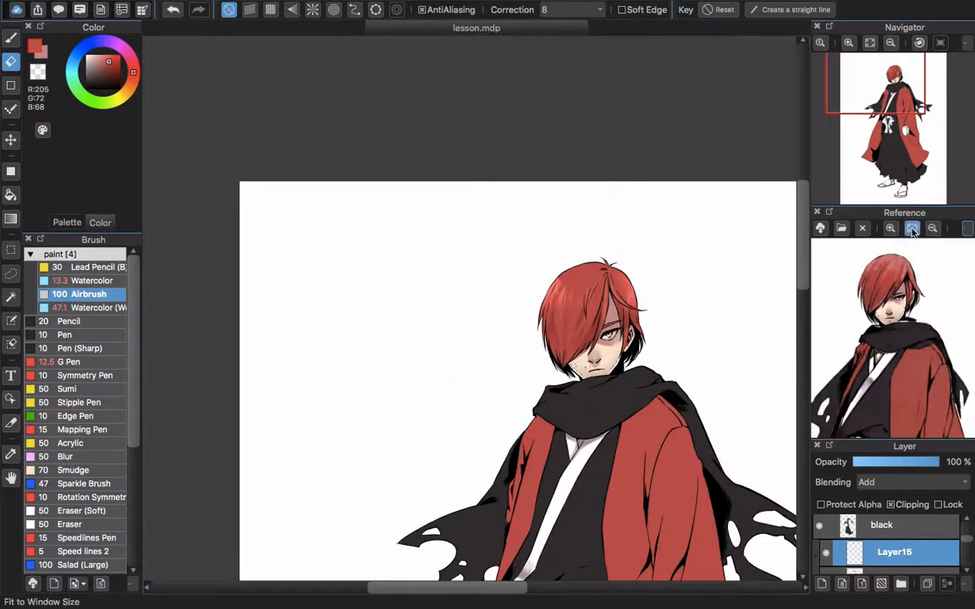
click(891, 228)
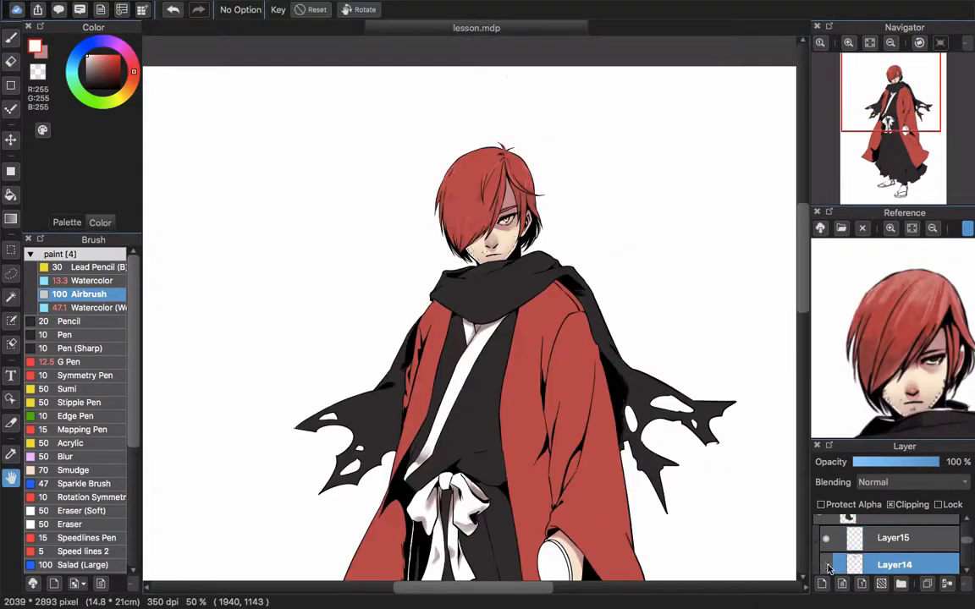
key(e)
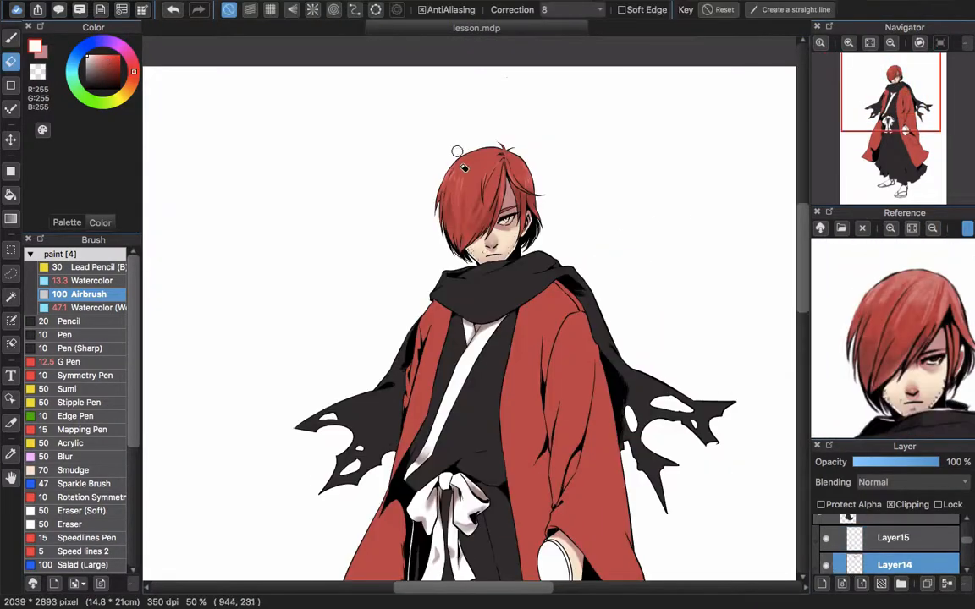
scroll(501, 166, up, 2)
scroll(500, 166, right, 2)
key(b)
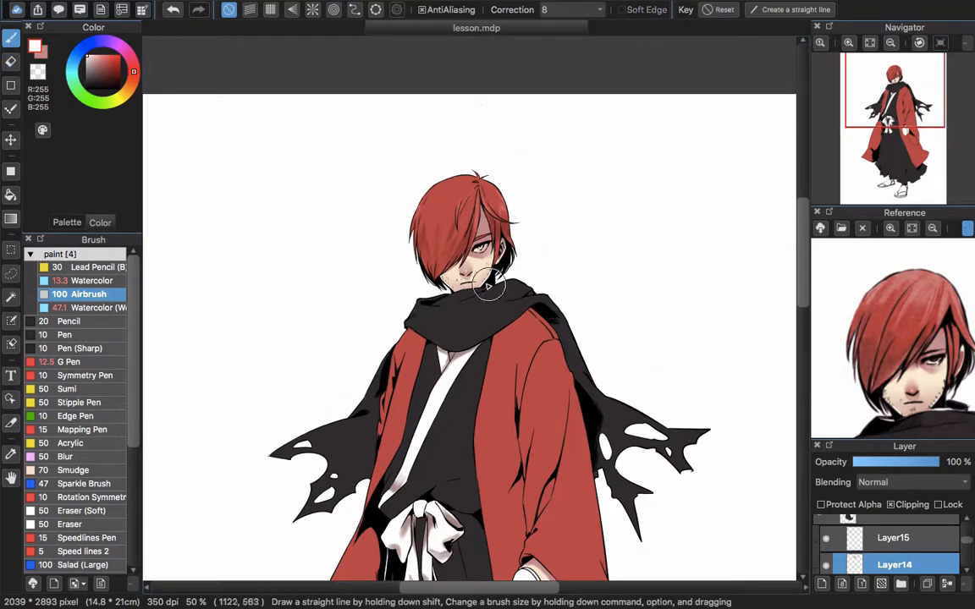
click(88, 282)
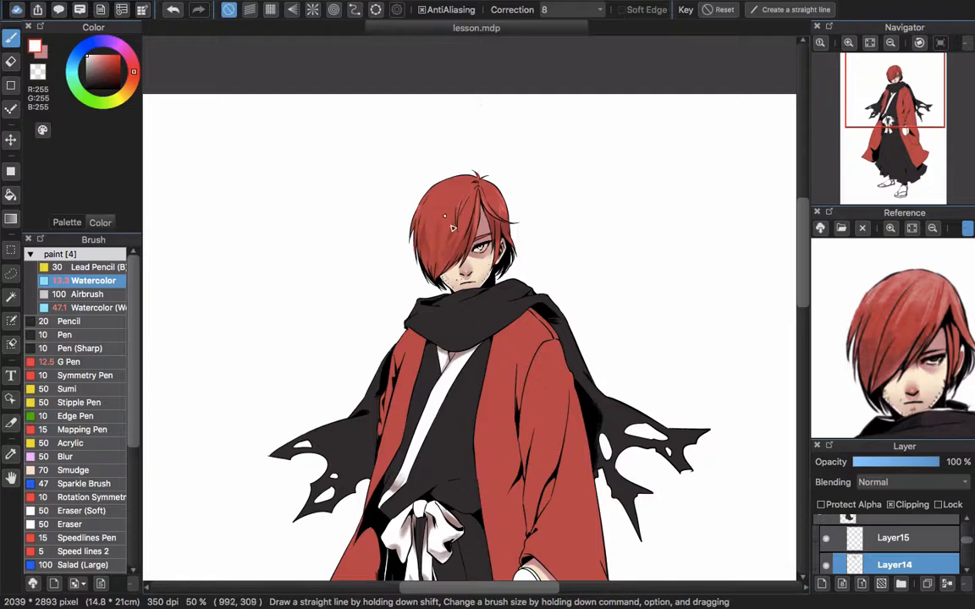
Lay a broad, soft pinkish red (RGB 220, 122, 120) over the crown with an enlarged Watercolor brush
key(super+z)
mouse_move(456, 189)
mouse_down()
mouse_move(445, 219)
mouse_move(455, 191)
mouse_move(429, 222)
mouse_up()
key(super+z)
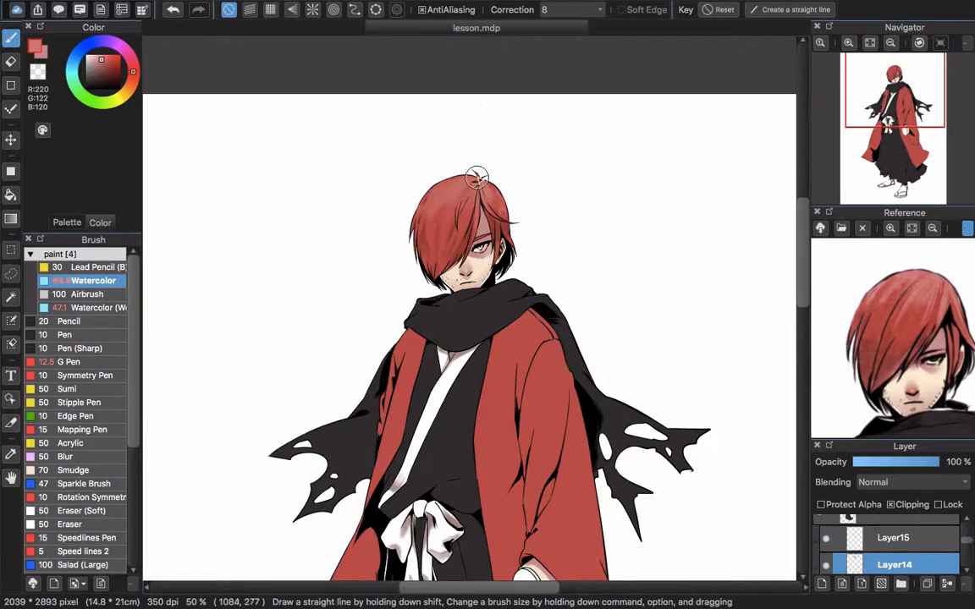
scroll(458, 228, up, 2)
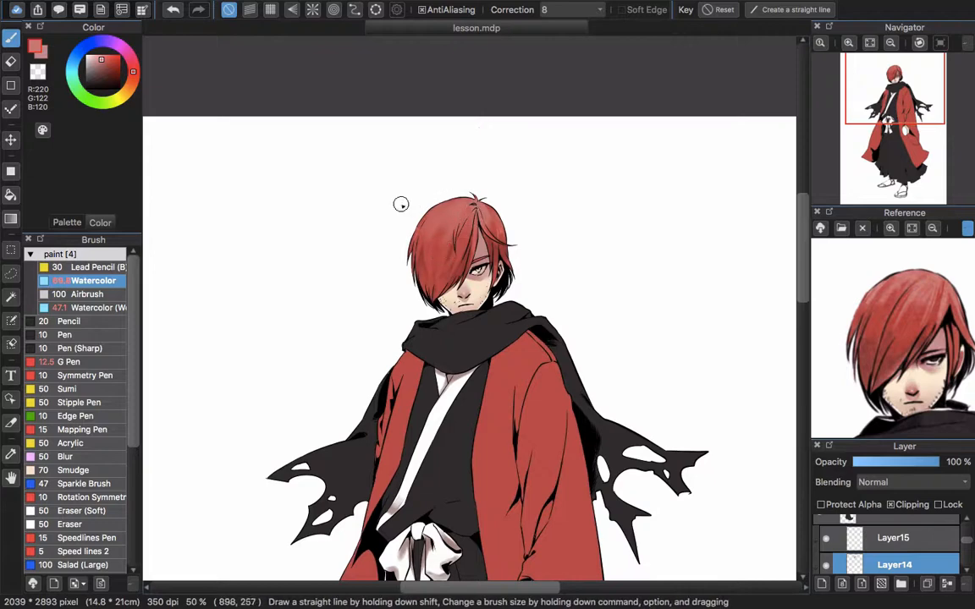
key(z)
scroll(436, 217, up, 3)
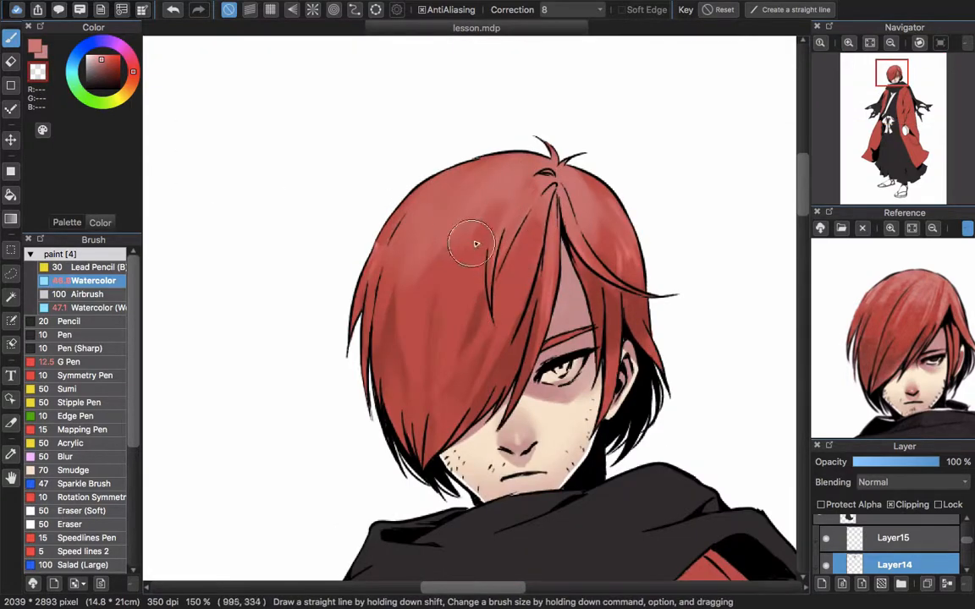
Carve strands into the pinkish crown highlight with the Watercolor brush in the transparent color
drag(500, 246, 480, 246)
drag(494, 191, 463, 235)
key(super+z)
drag(421, 308, 419, 338)
key(super+z)
mouse_move(450, 237)
mouse_down()
mouse_move(415, 313)
mouse_move(411, 302)
mouse_move(461, 259)
mouse_up()
drag(513, 210, 459, 230)
key(super+z)
mouse_move(534, 239)
mouse_down()
mouse_move(546, 231)
mouse_move(486, 312)
mouse_up()
key(super+z)
drag(470, 311, 420, 245)
mouse_move(502, 179)
mouse_down()
mouse_move(525, 229)
mouse_move(547, 218)
mouse_up()
mouse_move(479, 230)
mouse_down()
mouse_move(530, 298)
mouse_move(540, 248)
mouse_up()
Paint thin bright strands down the crown and fringe with a smaller Watercolor brush in light red (RGB 245, 121, 120)
click(102, 62)
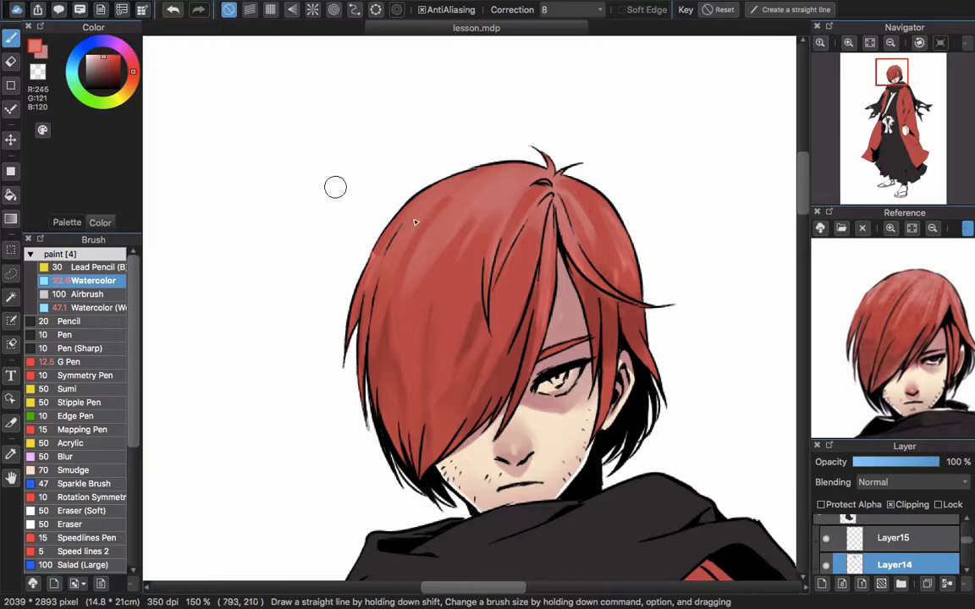
mouse_move(415, 215)
mouse_down()
mouse_move(381, 326)
mouse_move(382, 271)
mouse_move(383, 281)
mouse_up()
key(super+z)
Add further light red strands over the crown and the hair section above the ear, then pick the base red (RGB 205, 72, 68)
key(super+z)
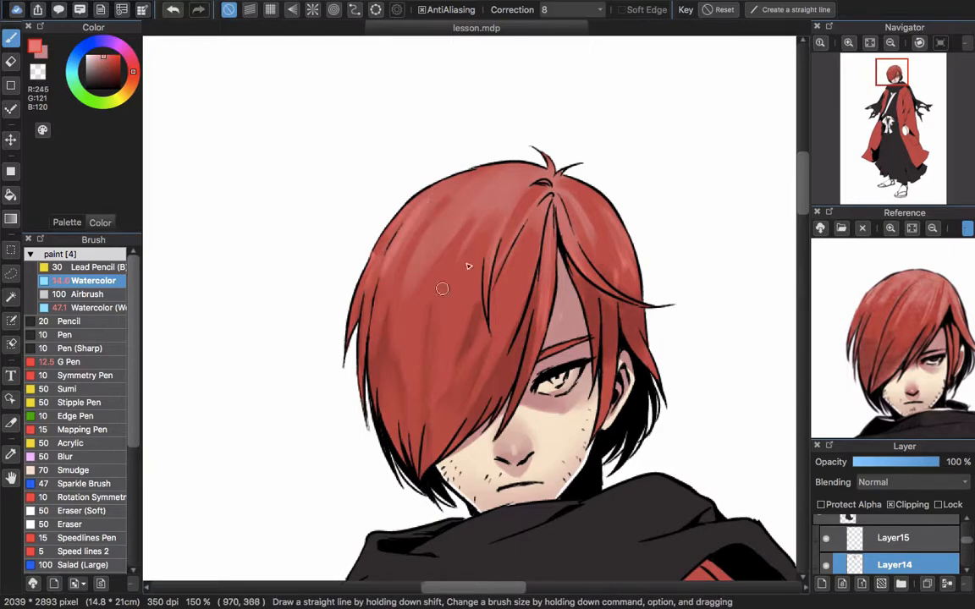
key(bracketleft)
mouse_move(504, 228)
mouse_down()
mouse_move(475, 246)
mouse_move(466, 296)
mouse_up()
mouse_move(562, 293)
mouse_down()
mouse_move(471, 204)
mouse_move(502, 283)
mouse_up()
drag(375, 180, 345, 215)
key(super+z)
mouse_move(437, 171)
mouse_down()
mouse_move(307, 268)
mouse_move(413, 162)
mouse_move(293, 288)
mouse_move(275, 267)
mouse_move(477, 158)
mouse_move(443, 158)
mouse_move(326, 280)
mouse_up()
key(super+z)
key(super+z)
mouse_move(472, 194)
mouse_down()
mouse_move(521, 242)
mouse_move(511, 224)
mouse_move(431, 266)
mouse_up()
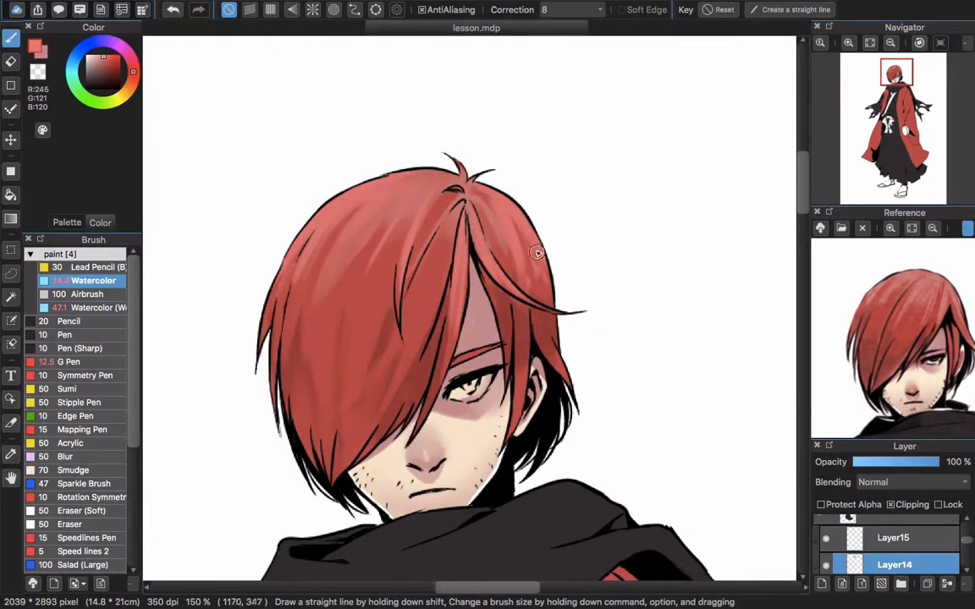
drag(534, 304, 479, 287)
alt+click(485, 279)
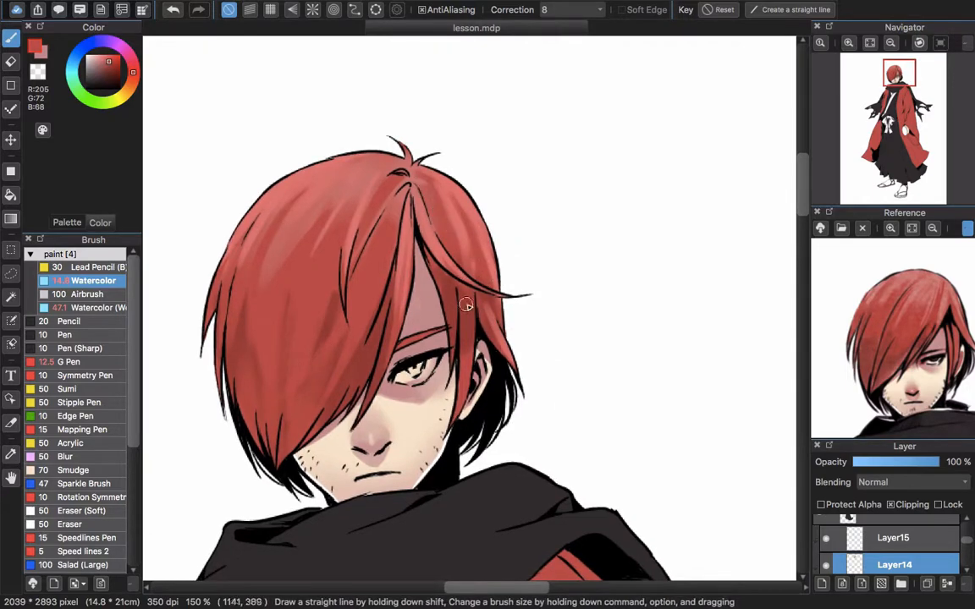
scroll(511, 221, down, 3)
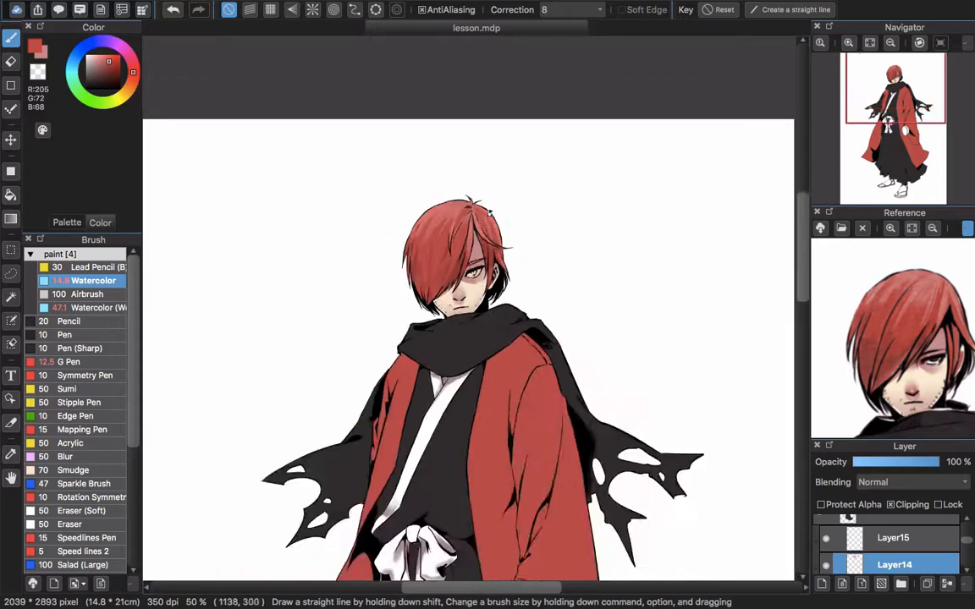
scroll(447, 226, up, 3)
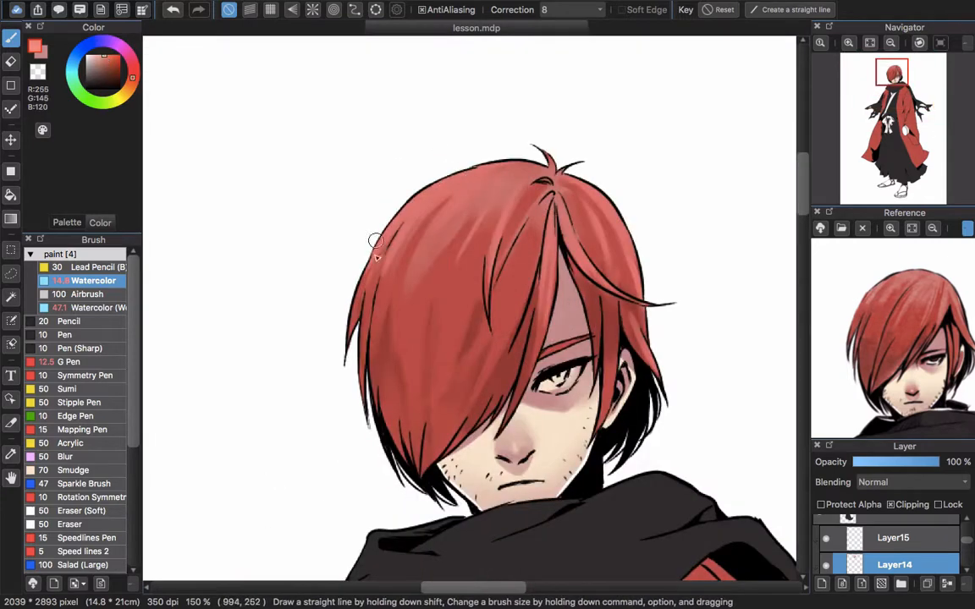
Select the red layer and paint the visible eye white with the Watercolor brush
scroll(463, 188, down, 2)
scroll(588, 335, up, 4)
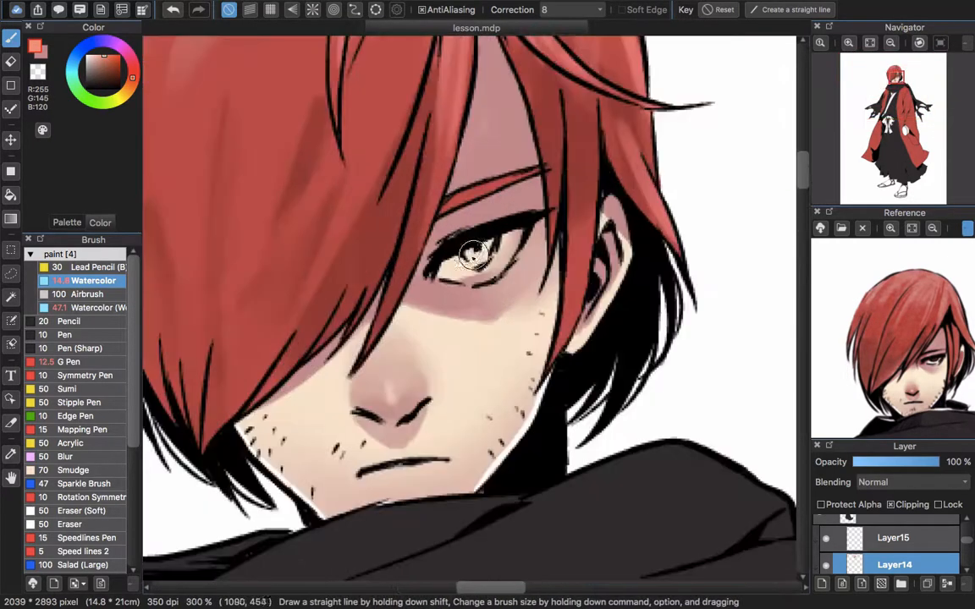
drag(965, 557, 971, 527)
click(923, 550)
mouse_move(519, 280)
mouse_down()
mouse_move(461, 233)
mouse_move(495, 251)
mouse_up()
alt+click(192, 146)
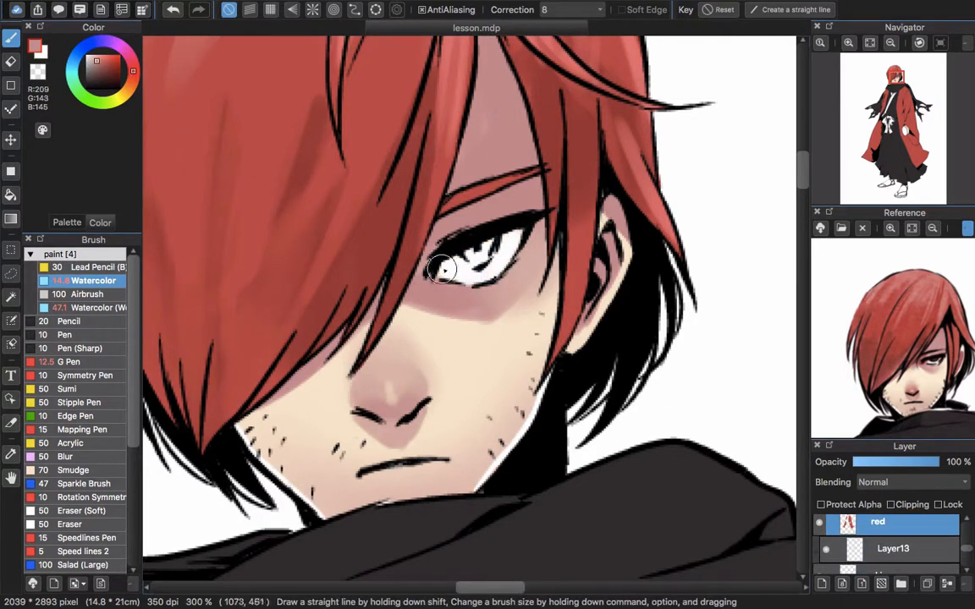
Shade the eye white in dusty pink (RGB 209, 143, 145) and darken the iris with dark gray, following the enlarged reference
drag(399, 242, 491, 222)
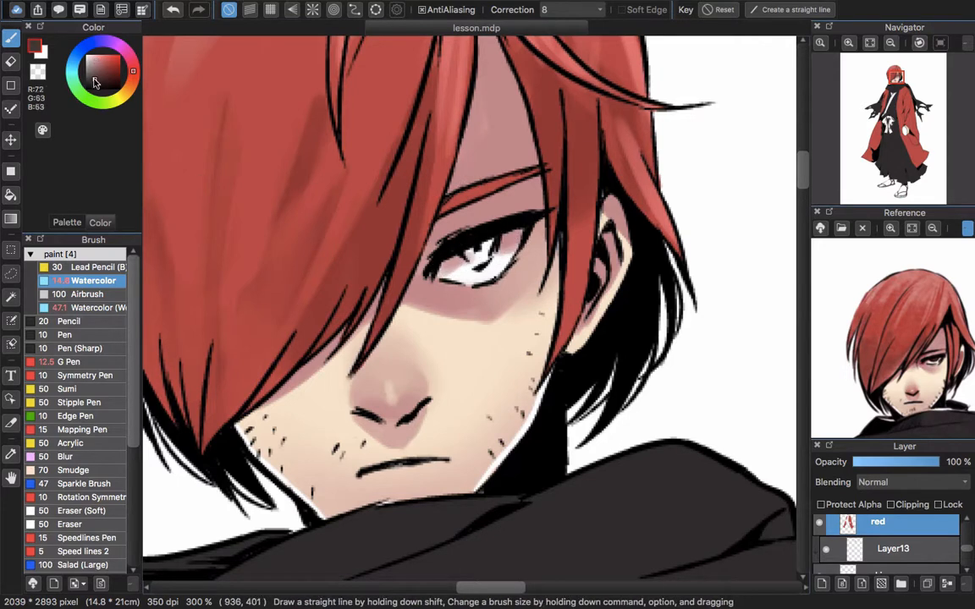
click(891, 229)
alt+click(611, 543)
scroll(486, 252, down, 3)
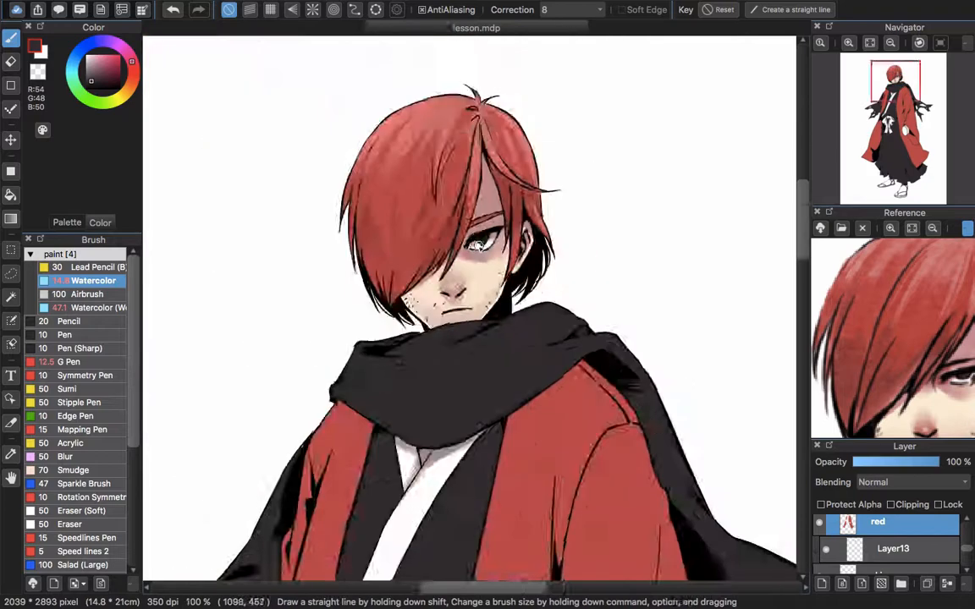
scroll(500, 256, up, 4)
scroll(455, 262, down, 4)
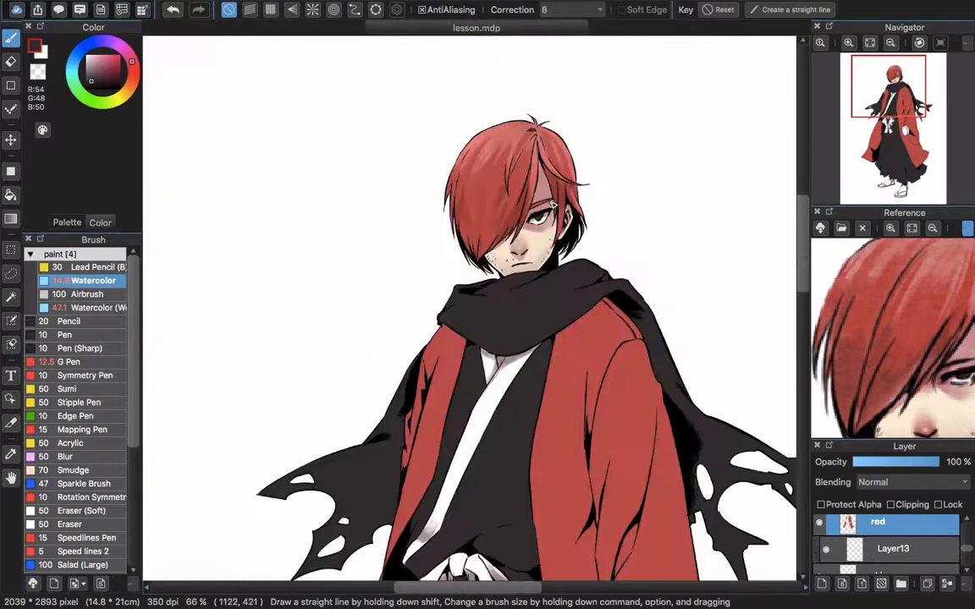
Lasso the eye's line art on the line layer, reshape it slightly larger with a free transform, and clear the selection
scroll(522, 229, up, 3)
drag(559, 261, 493, 287)
drag(966, 549, 967, 531)
click(878, 550)
key(m)
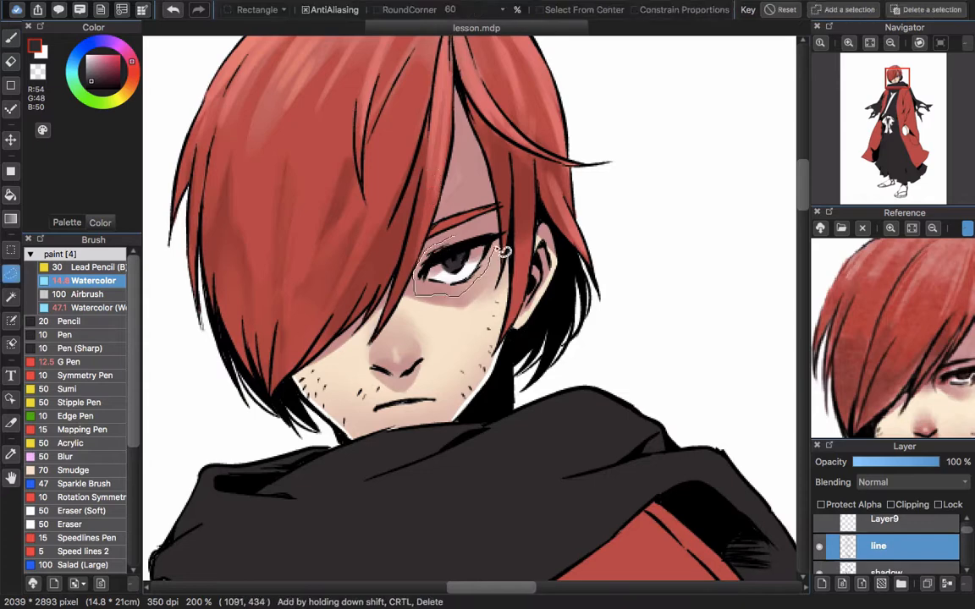
drag(497, 249, 460, 232)
key(super+t)
mouse_move(497, 196)
mouse_down()
mouse_move(506, 208)
mouse_move(475, 222)
mouse_up()
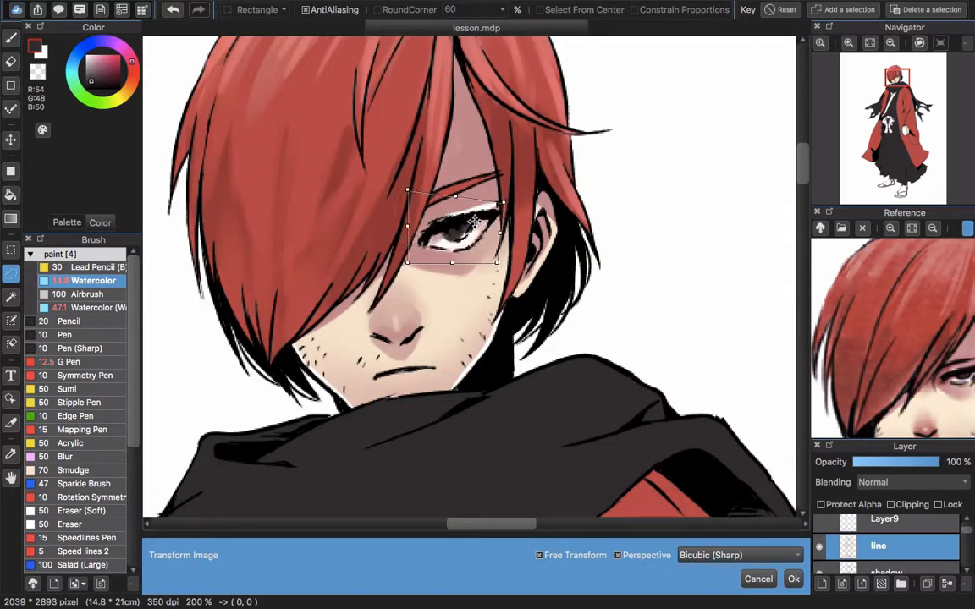
drag(408, 189, 396, 182)
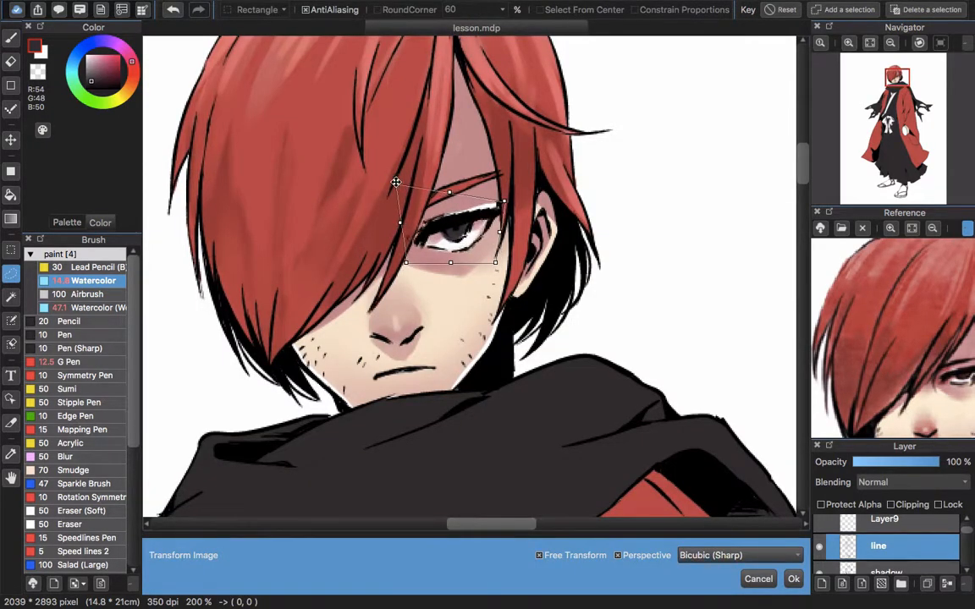
drag(505, 202, 508, 201)
drag(450, 263, 450, 257)
drag(396, 182, 395, 188)
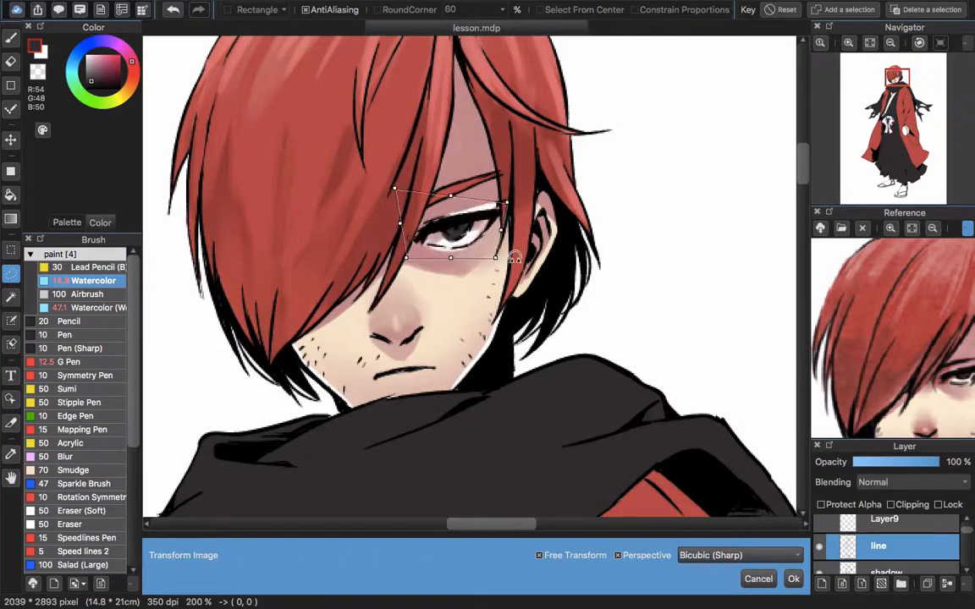
drag(516, 256, 517, 251)
key(Return)
key(super+d)
Patch the skin around the reshaped eye with RGB 250, 232, 206, and clean up and repaint the eye white on the red layer
drag(966, 531, 965, 551)
click(923, 570)
right_click(472, 302)
key(b)
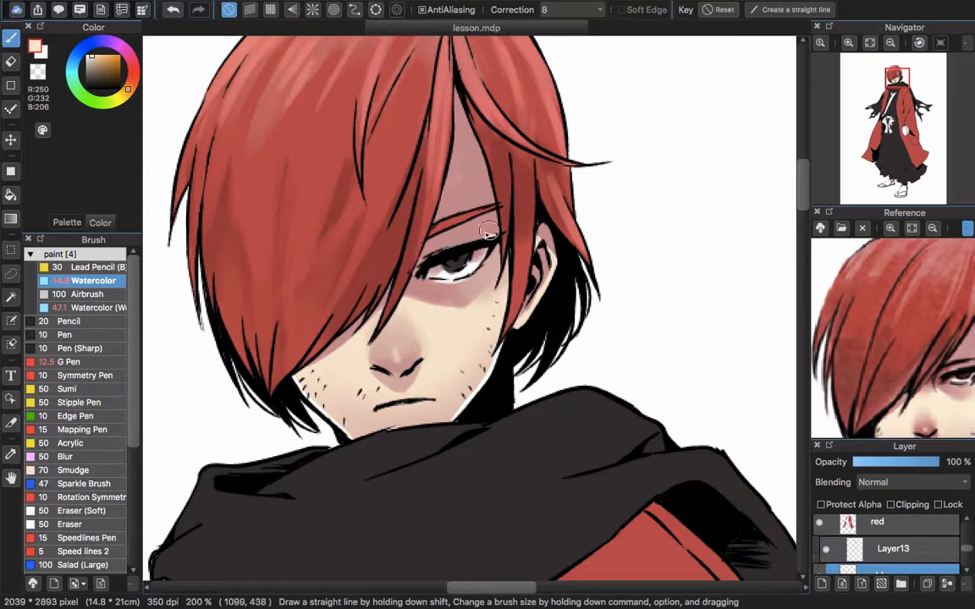
click(889, 522)
key(e)
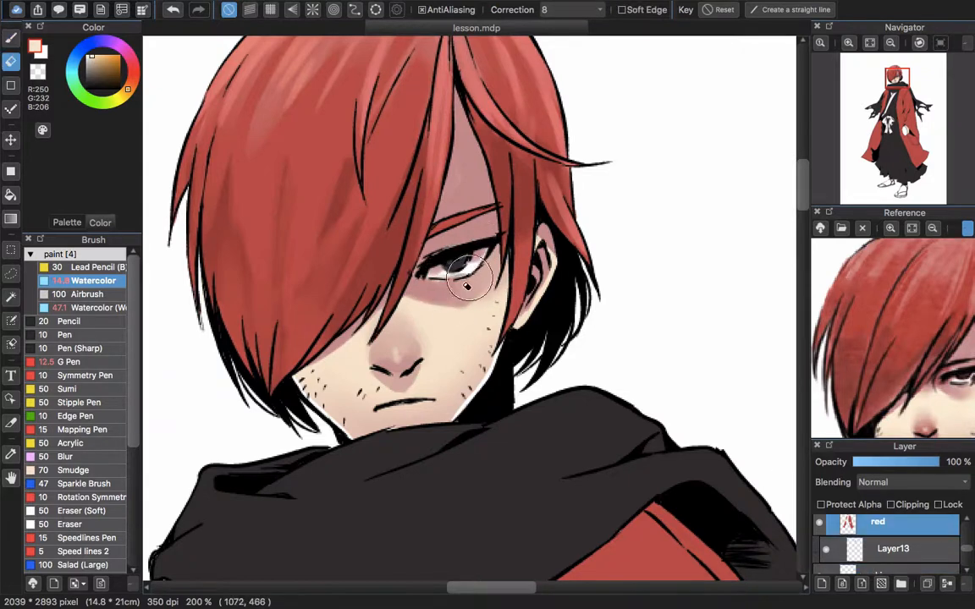
key(b)
key(x)
drag(432, 276, 457, 278)
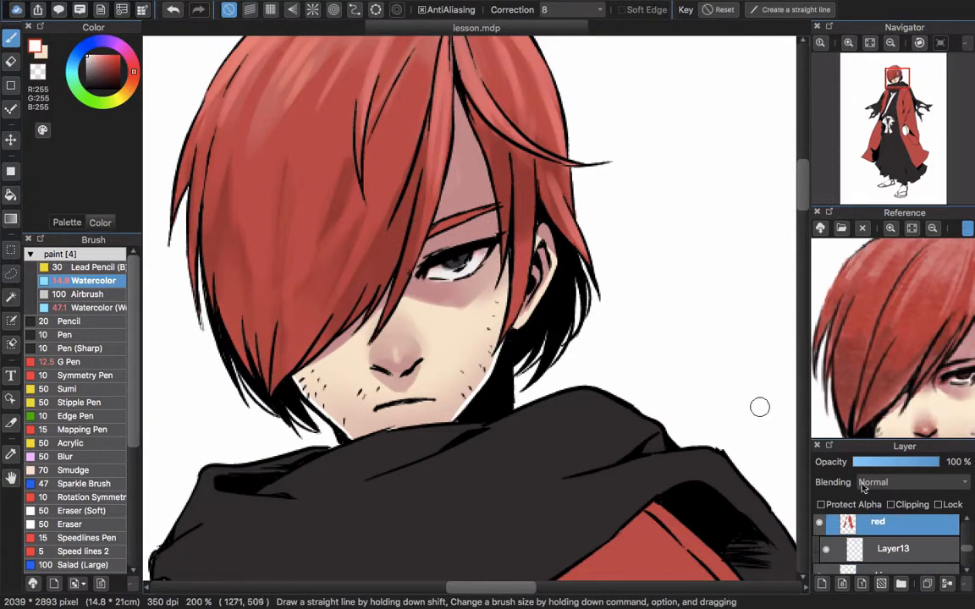
Touch up the skin around the eye with RGB 249, 231, 205 on the skin layer and dusty pink (RGB 209, 143, 145) on Layer13
scroll(916, 551, down, 1)
click(916, 551)
key(x)
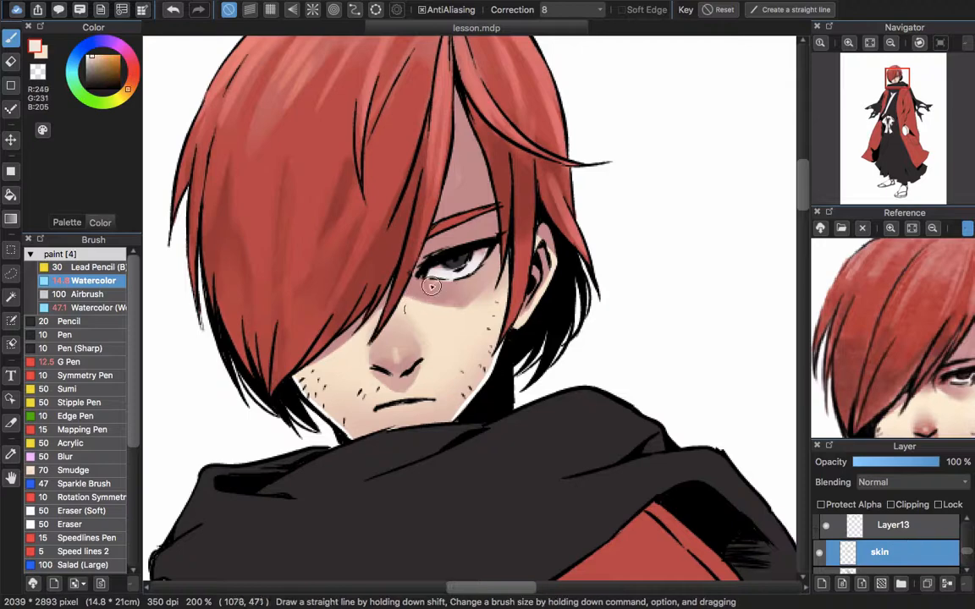
click(914, 526)
alt+click(441, 291)
Lasso the eyebrow outline on the line layer and move it closer to the eye with a free transform
scroll(557, 346, down, 5)
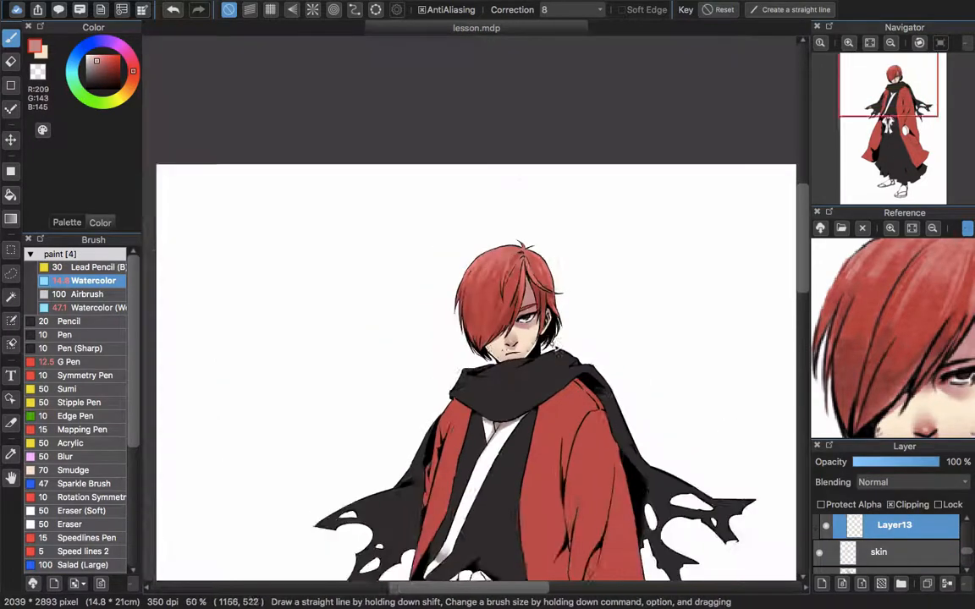
scroll(579, 320, up, 5)
scroll(417, 306, down, 2)
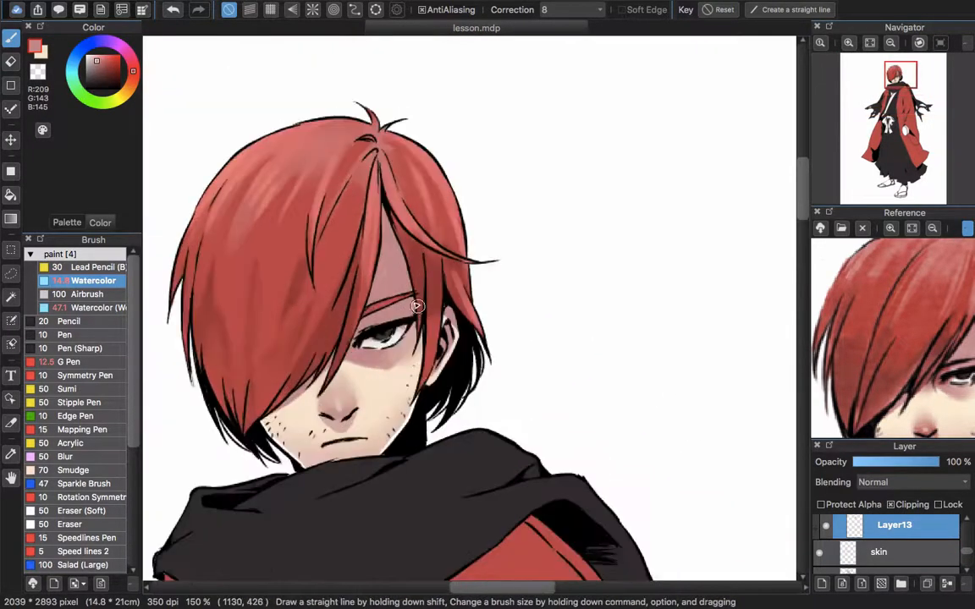
scroll(417, 306, up, 3)
scroll(969, 549, up, 5)
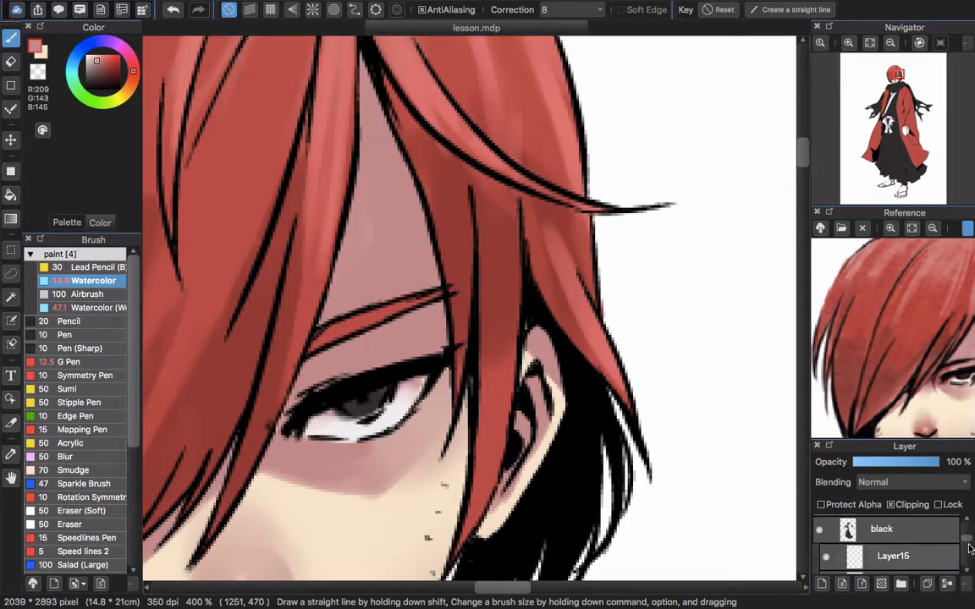
scroll(970, 548, up, 2)
key(m)
drag(333, 357, 384, 289)
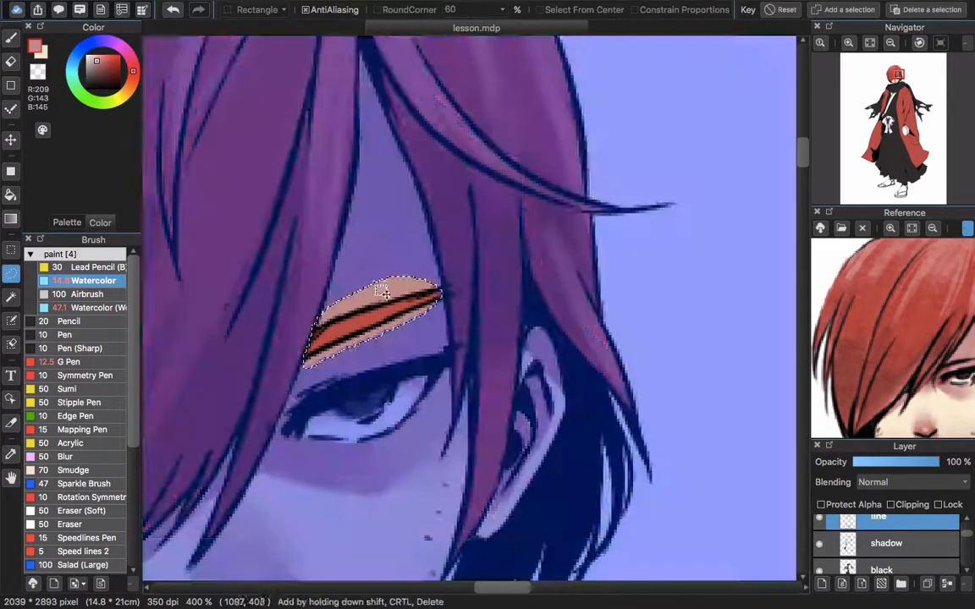
key(super+t)
mouse_move(489, 317)
mouse_down()
mouse_move(490, 340)
mouse_move(488, 328)
mouse_up()
drag(414, 310, 412, 321)
key(Return)
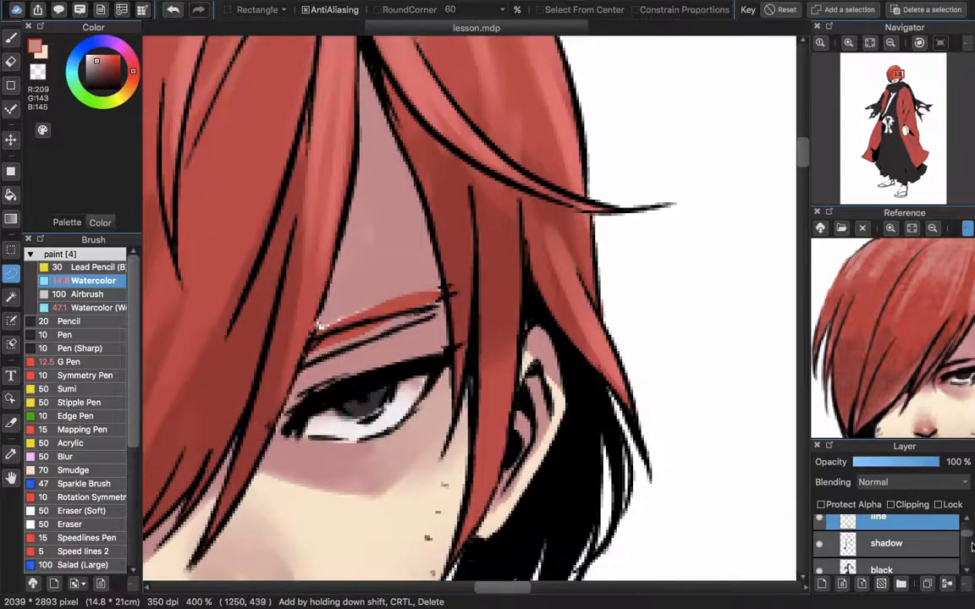
Touch up the moved eyebrow line in black with the G Pen, and patch the skin gap beside it with RGB 253, 238, 211
key(b)
key(d)
key(1)
drag(424, 323, 416, 331)
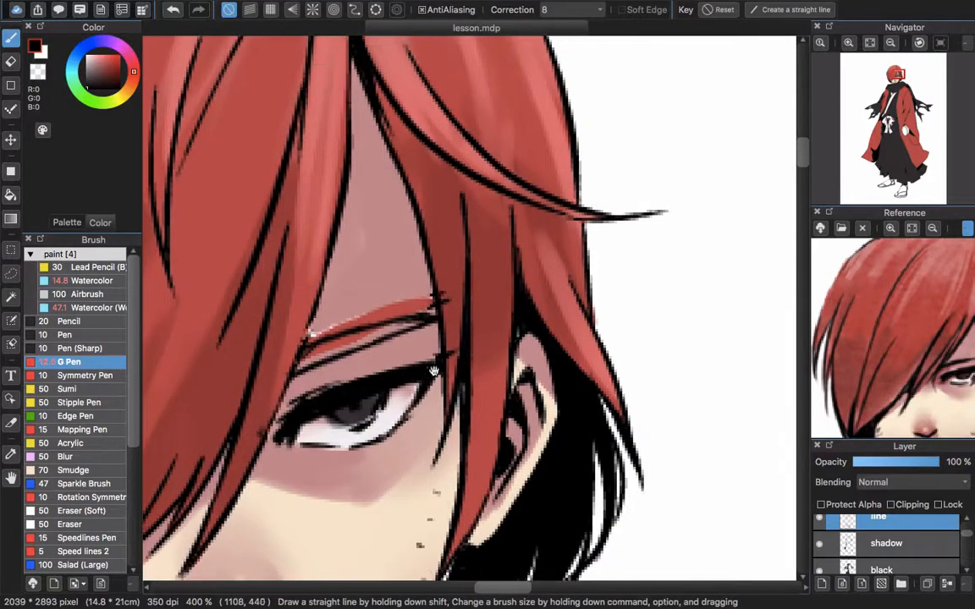
mouse_move(967, 535)
mouse_down()
mouse_move(968, 556)
mouse_move(965, 547)
mouse_up()
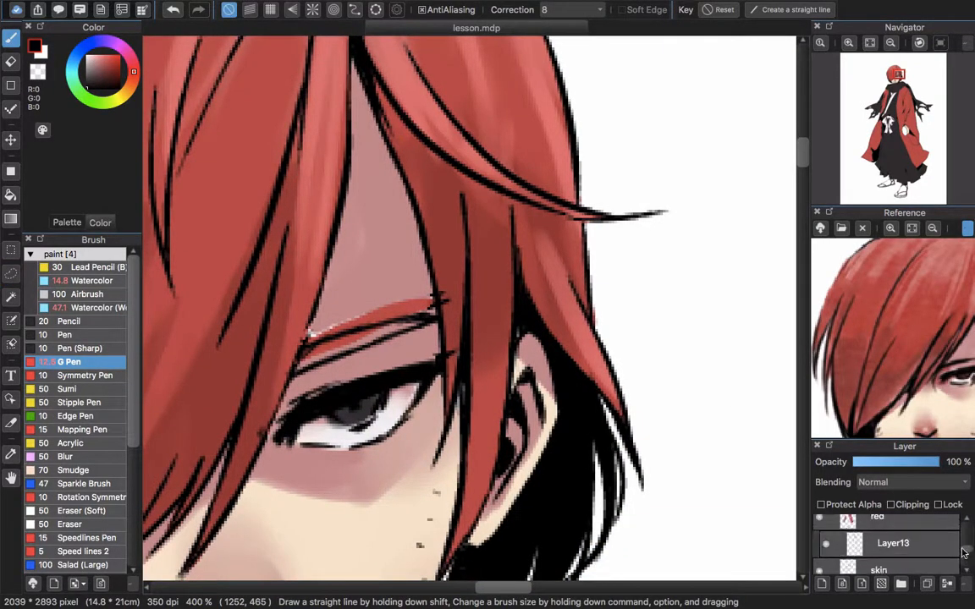
click(930, 568)
click(934, 396)
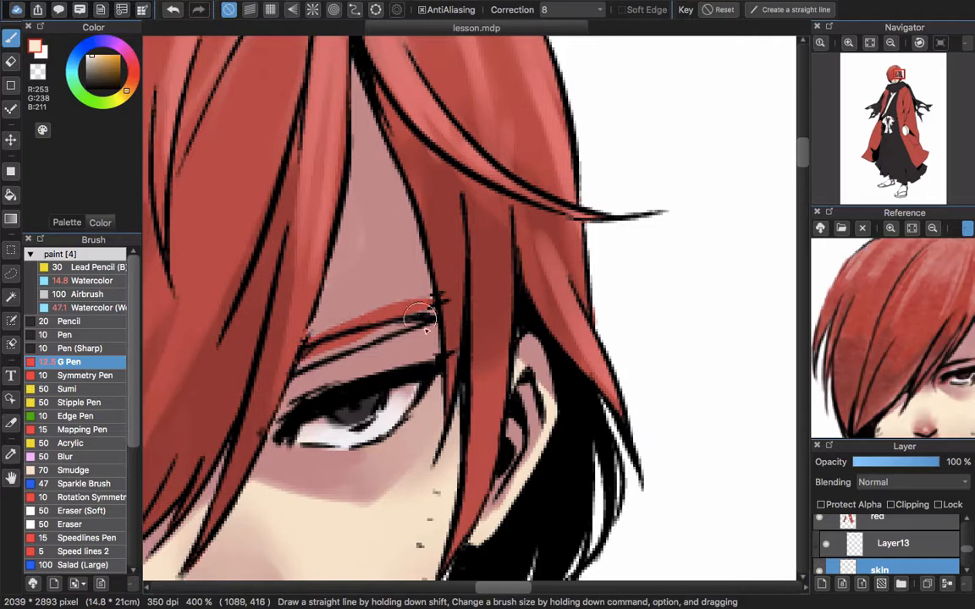
On the red layer, erase the old eyebrow color and paint the moved eyebrow in red (RGB 202, 63, 58)
scroll(931, 551, up, 1)
click(906, 540)
key(e)
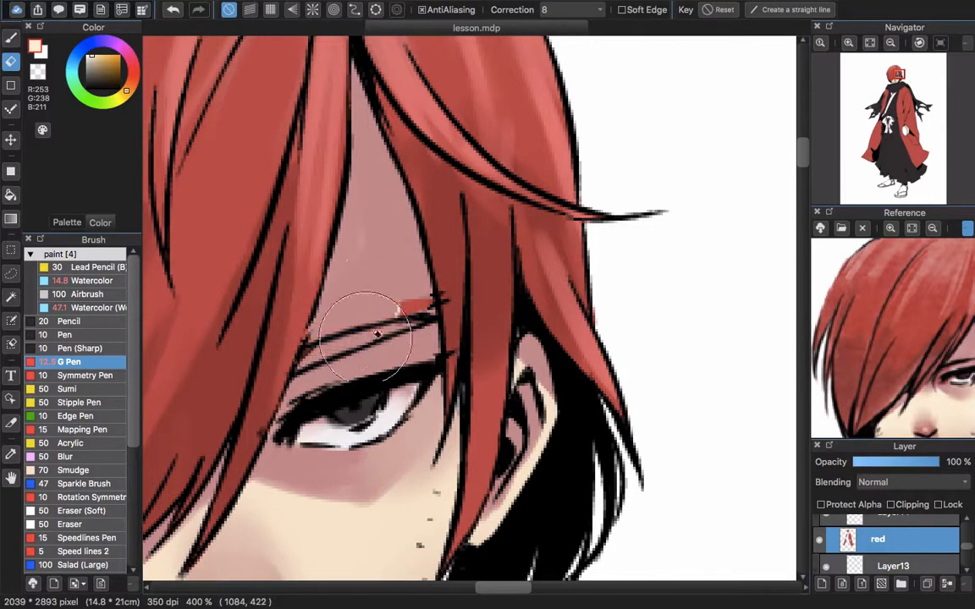
drag(403, 306, 415, 301)
click(925, 325)
drag(319, 347, 411, 325)
Fill the remaining white gap above the eyebrow on the skin layer with the face's skin tone
drag(968, 547, 970, 553)
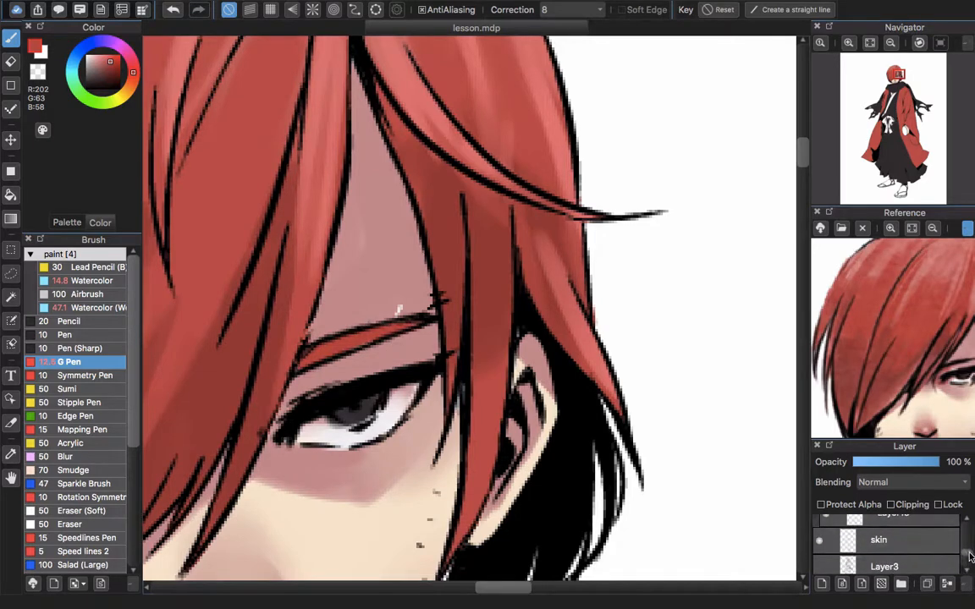
click(932, 540)
alt+click(293, 513)
drag(394, 314, 401, 308)
Erase the stray line ends beside the eyebrow and eye corner on the line layer and tidy the hair line there
drag(969, 555, 971, 535)
click(919, 546)
key(e)
mouse_move(431, 308)
mouse_down()
mouse_move(446, 296)
mouse_move(450, 360)
mouse_up()
alt+click(436, 366)
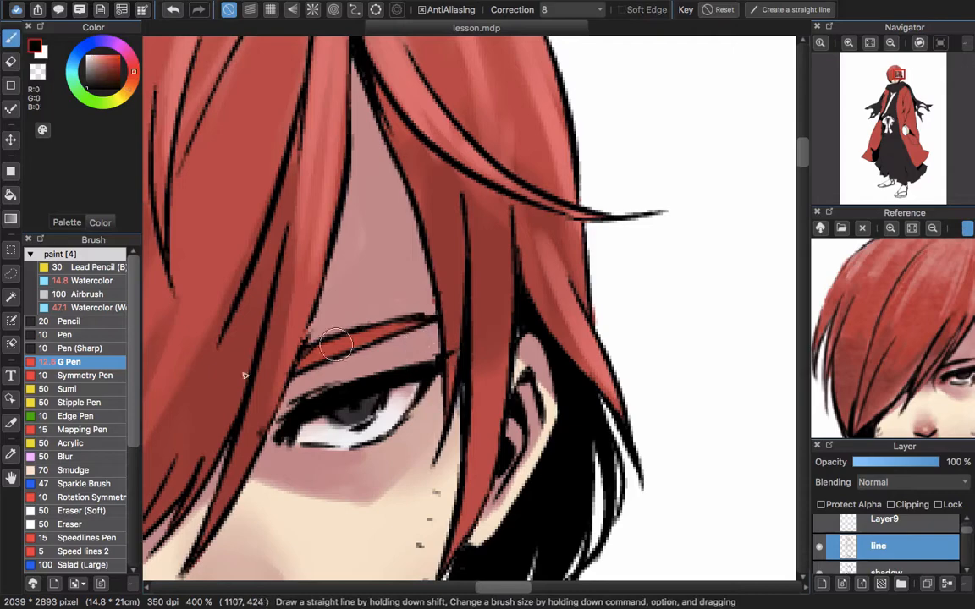
Lasso the mouth line and adjust its angle slightly with a free transform
scroll(336, 346, down, 10)
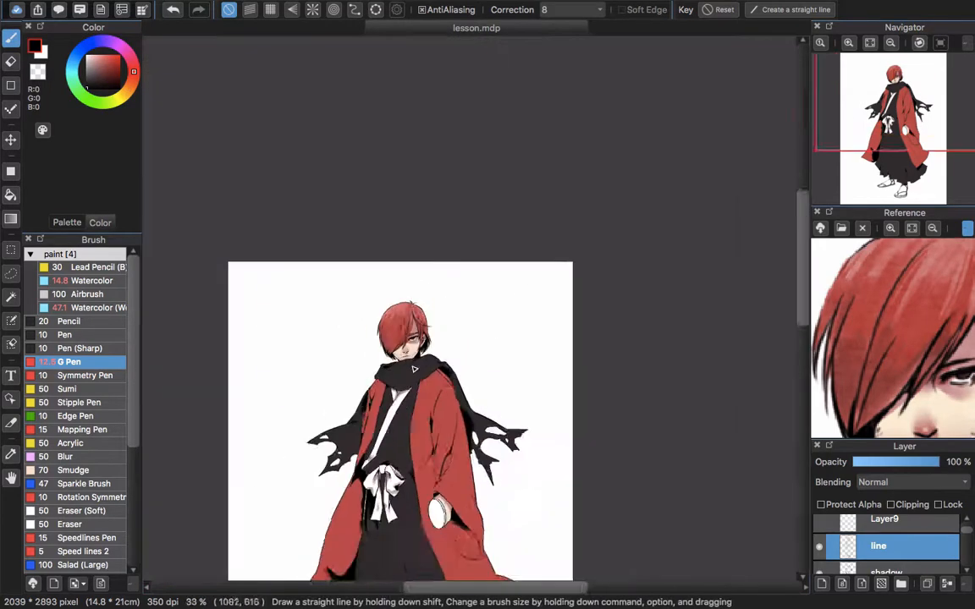
scroll(414, 369, up, 6)
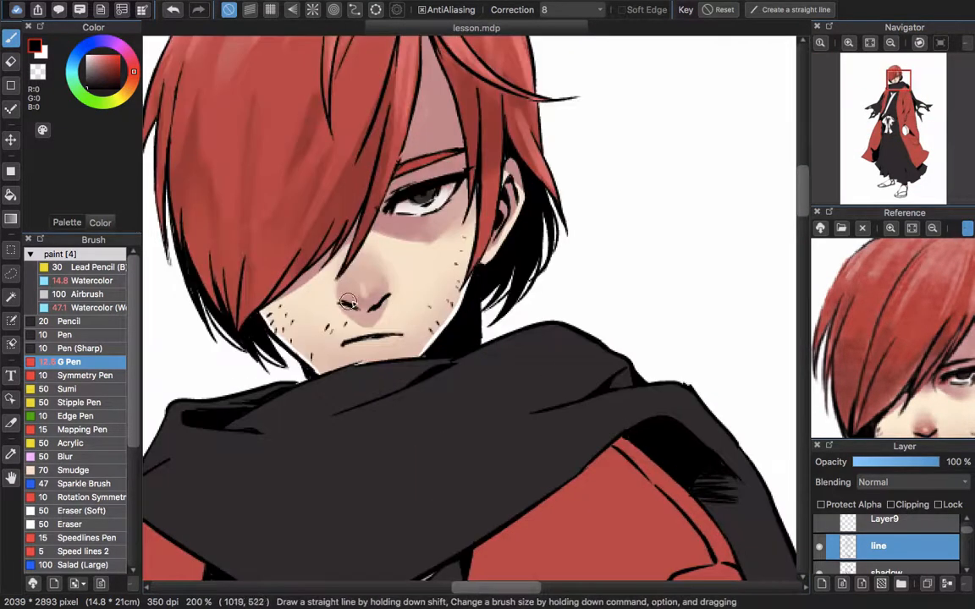
key(m)
drag(330, 311, 415, 354)
key(super+t)
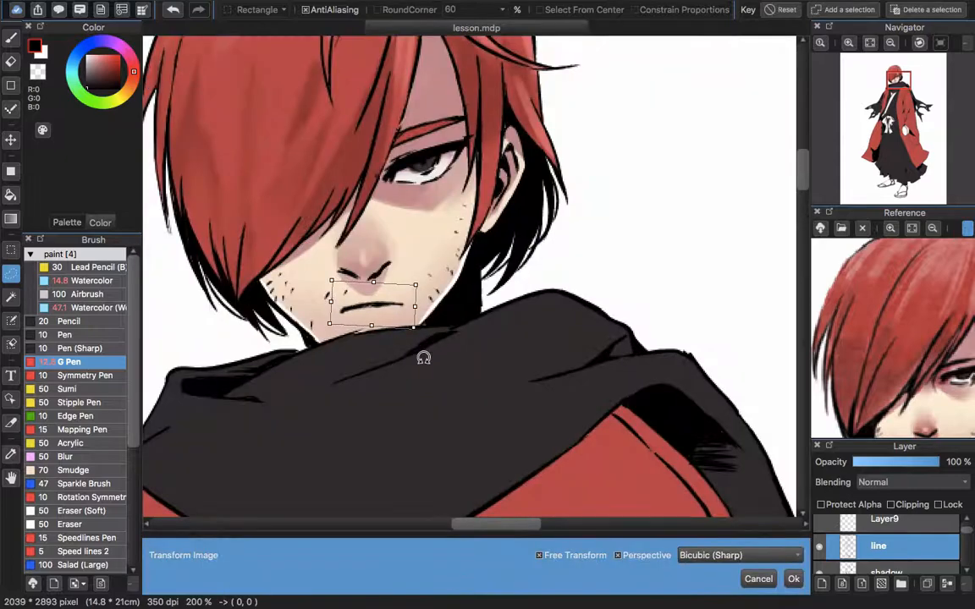
key(Return)
Redraw and thin the mouth line in black, alternating between the G Pen and the eraser
key(b)
key(e)
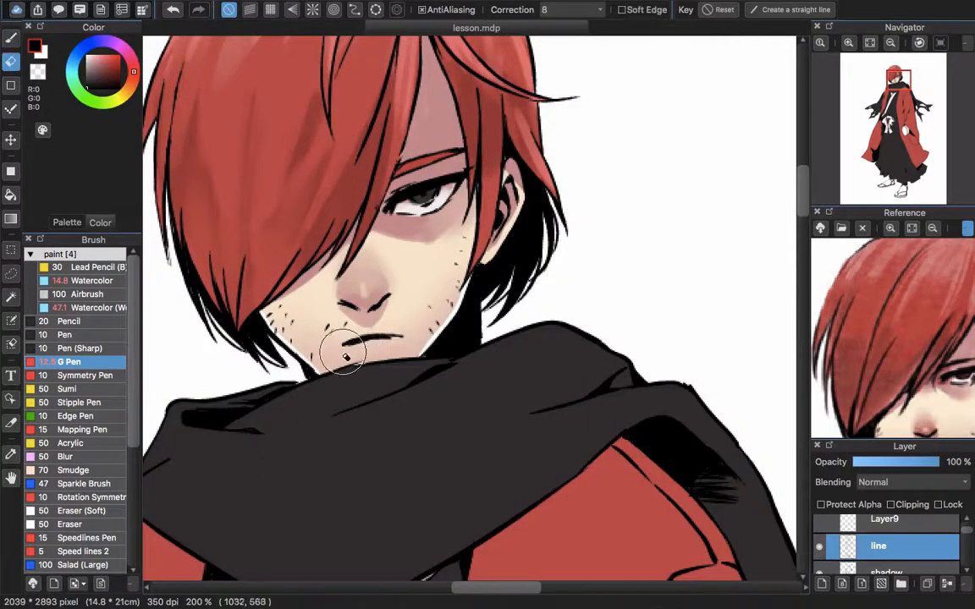
key(b)
key(e)
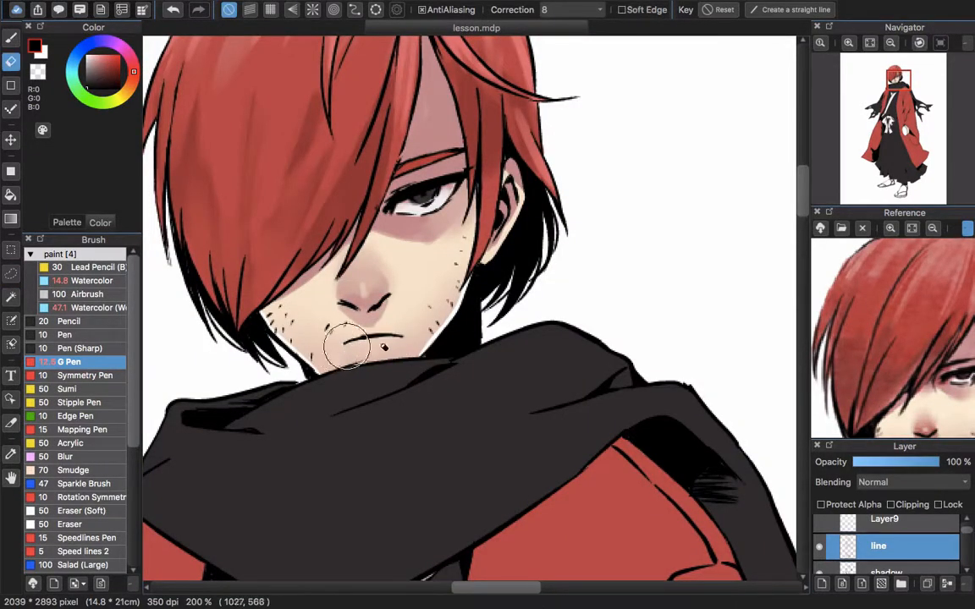
key(b)
key(e)
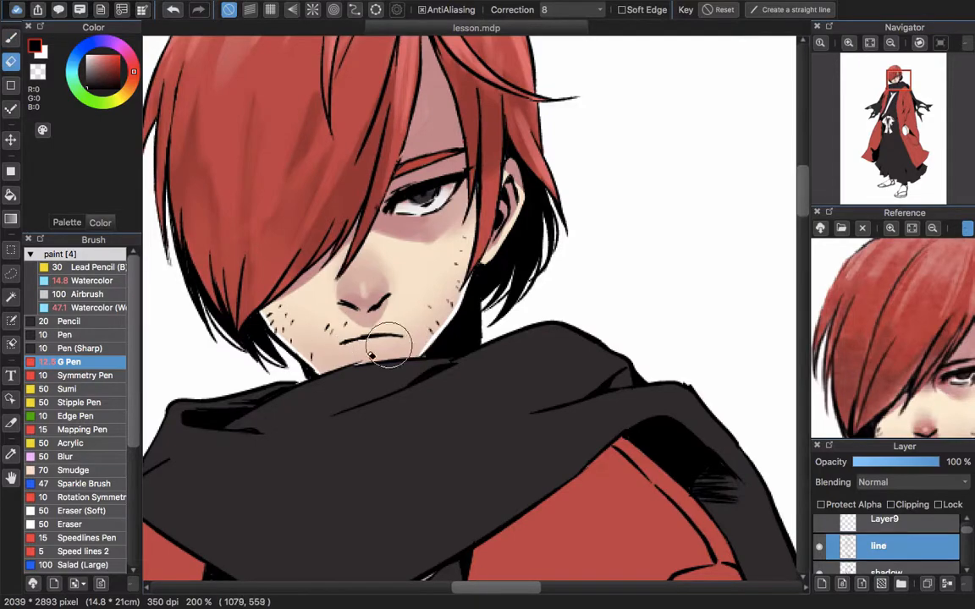
scroll(531, 301, down, 5)
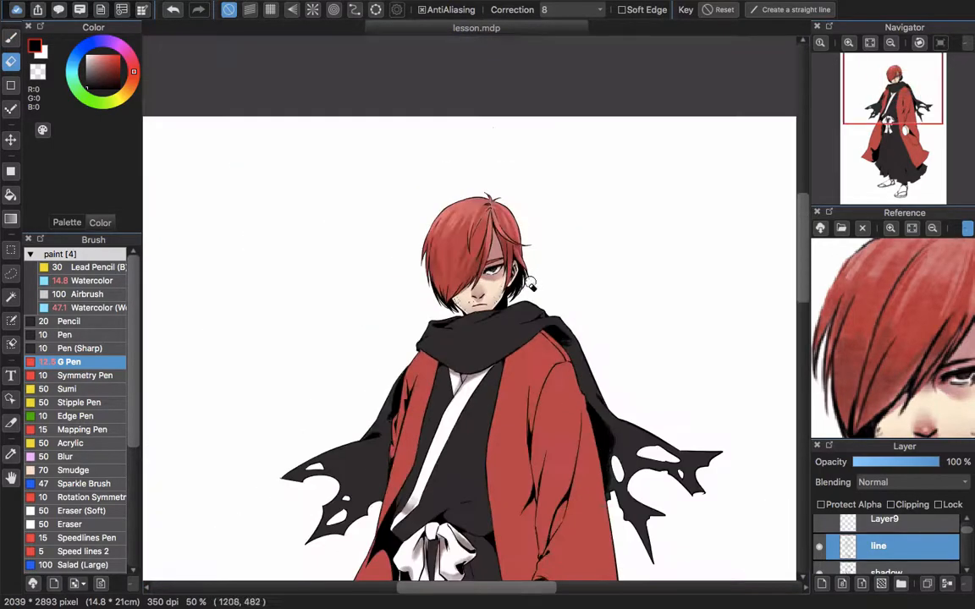
scroll(501, 298, up, 8)
drag(442, 332, 542, 314)
key(b)
mouse_move(423, 328)
mouse_down()
mouse_move(449, 326)
mouse_move(480, 351)
mouse_move(517, 348)
mouse_move(498, 358)
mouse_move(559, 311)
mouse_up()
Add a new layer directly below the skin layer
scroll(559, 311, down, 8)
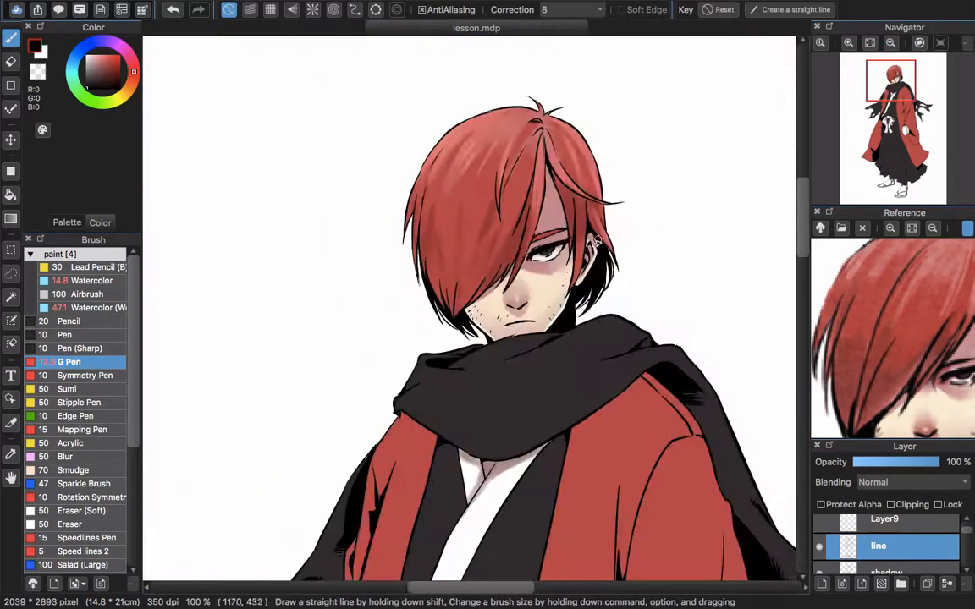
scroll(552, 386, down, 3)
scroll(552, 386, down, 5)
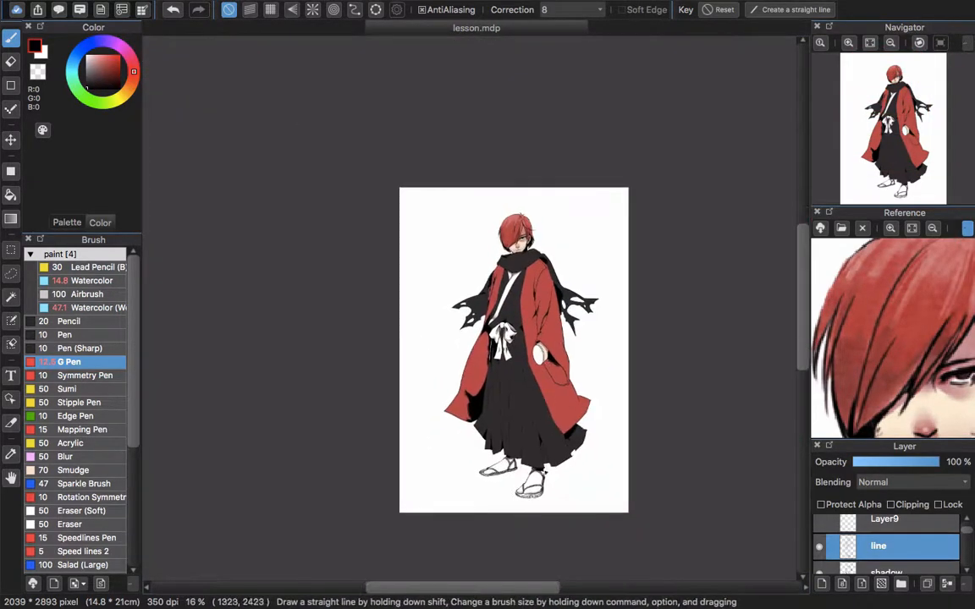
scroll(555, 424, up, 3)
scroll(559, 411, down, 3)
scroll(560, 411, up, 1)
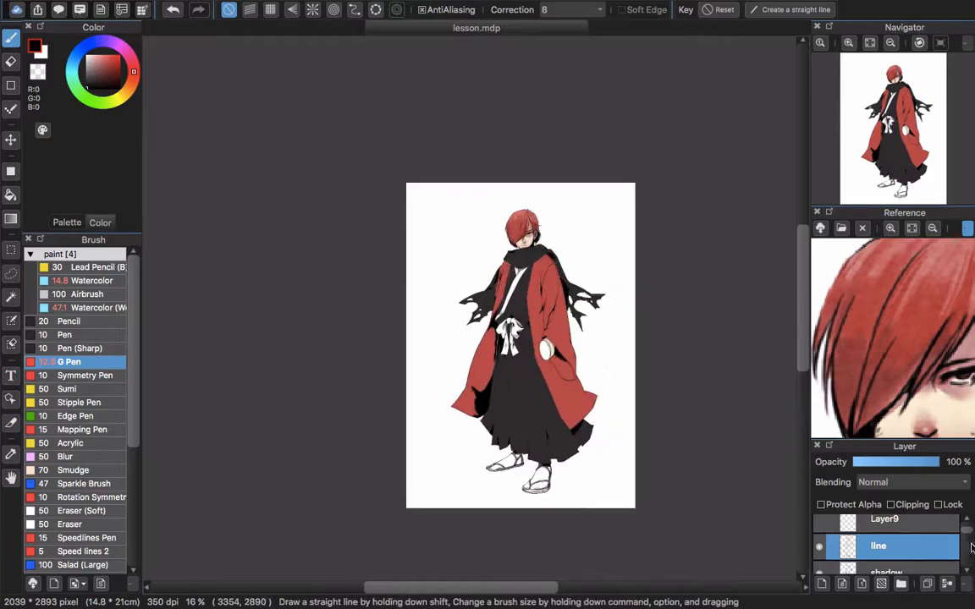
scroll(931, 554, down, 3)
click(932, 566)
click(821, 584)
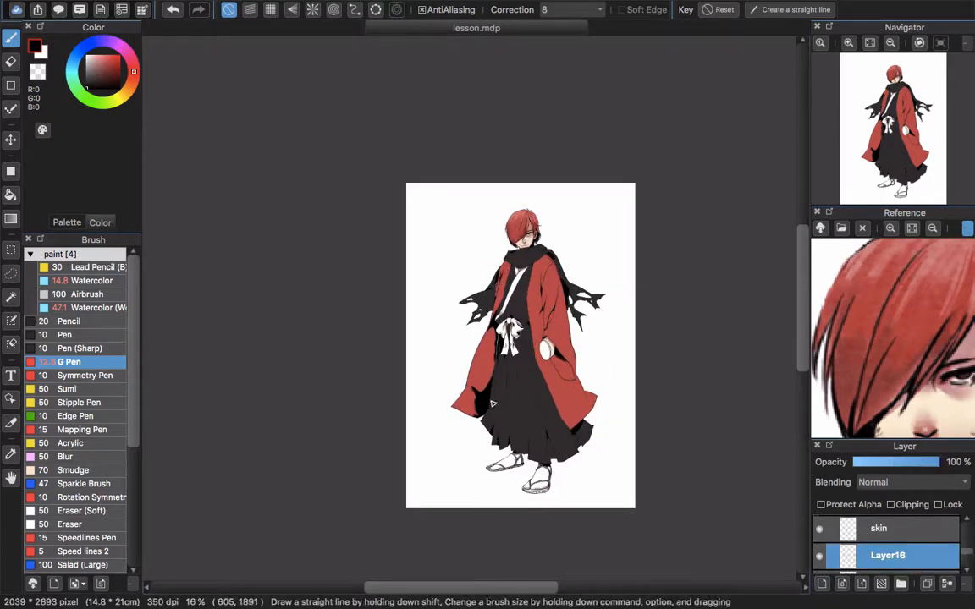
Select a ground shadow area around both feet with overlapping ellipse selections, following the full-figure reference
key(m)
click(932, 229)
click(932, 229)
click(932, 230)
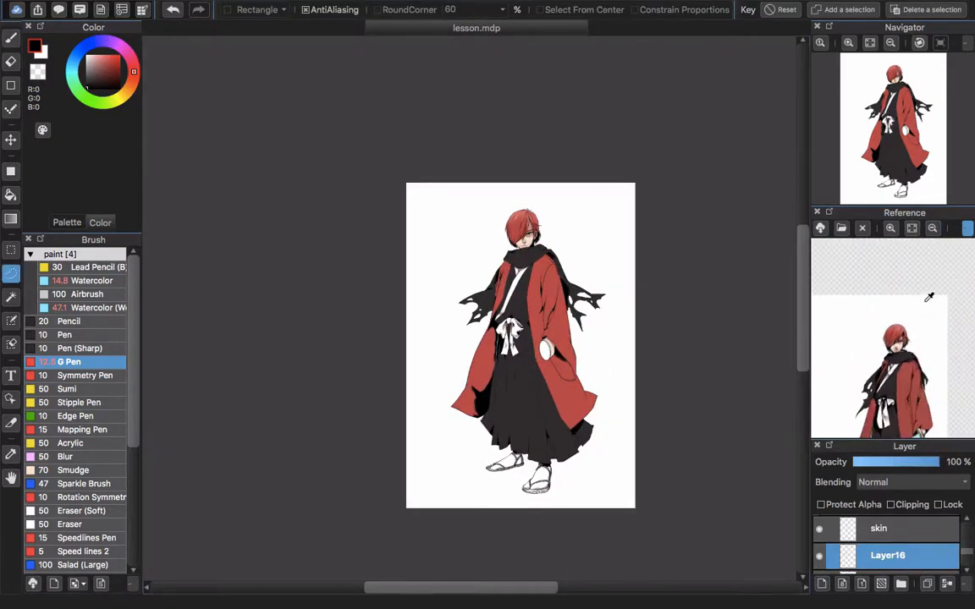
drag(912, 395, 897, 313)
click(911, 227)
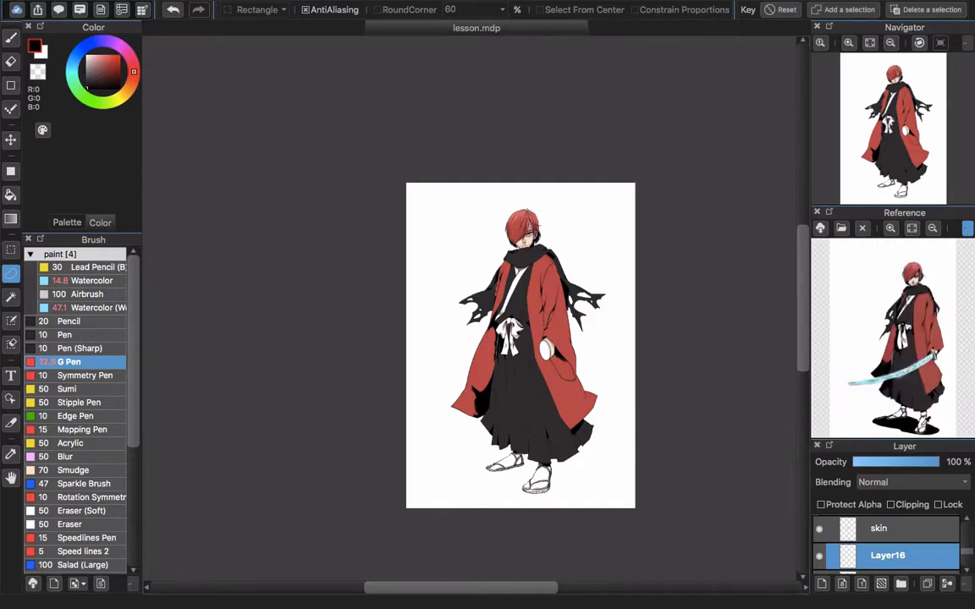
click(11, 249)
click(260, 10)
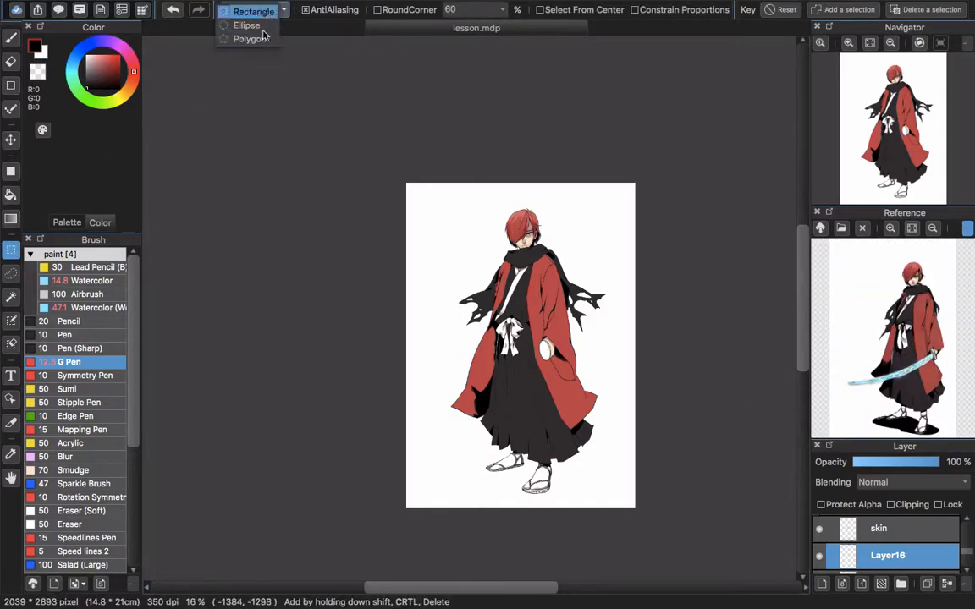
click(261, 27)
drag(549, 481, 593, 492)
drag(513, 486, 572, 499)
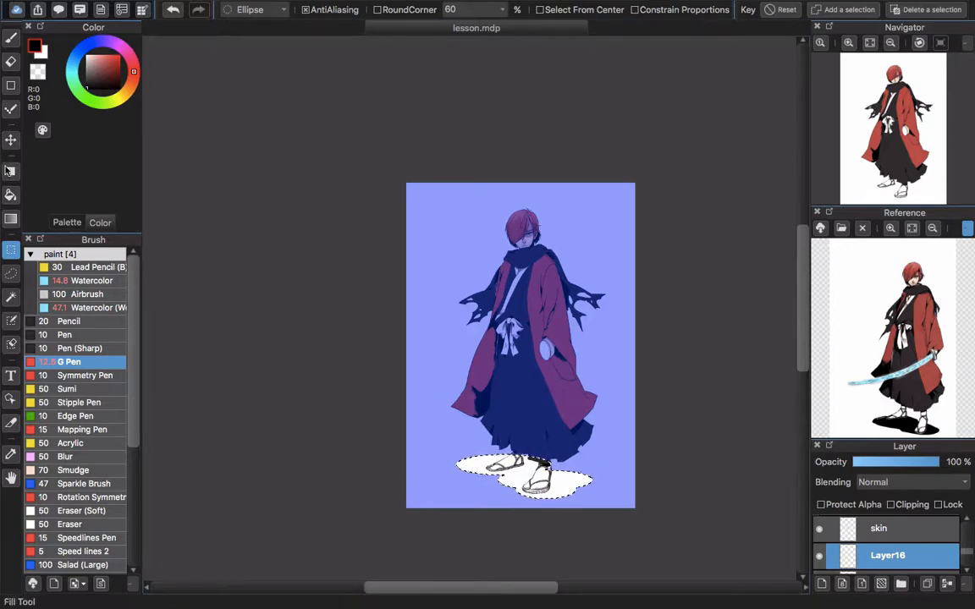
Fill the ground shadow selection under the feet with black and clear the selection
click(11, 195)
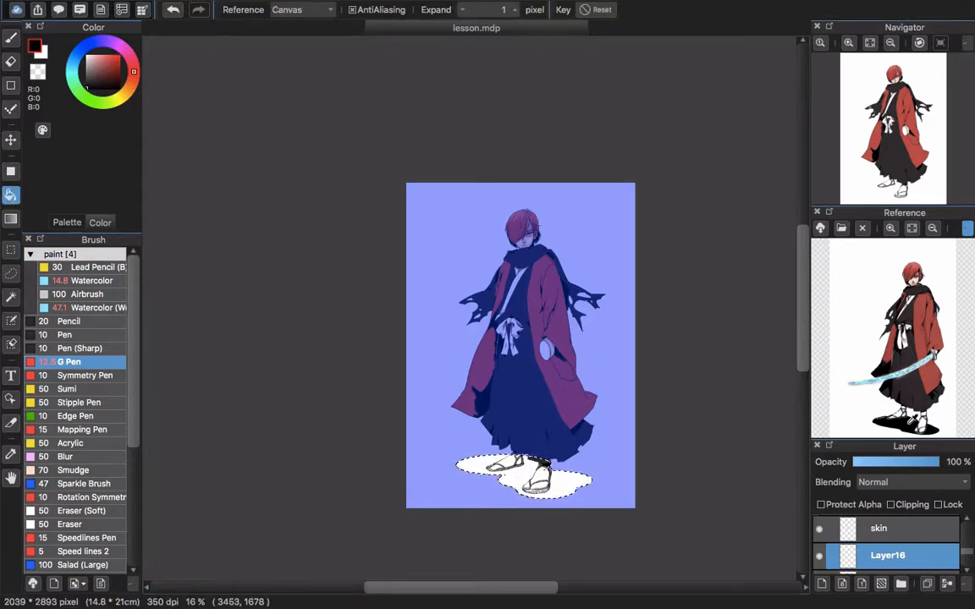
click(517, 484)
key(ctrl+d)
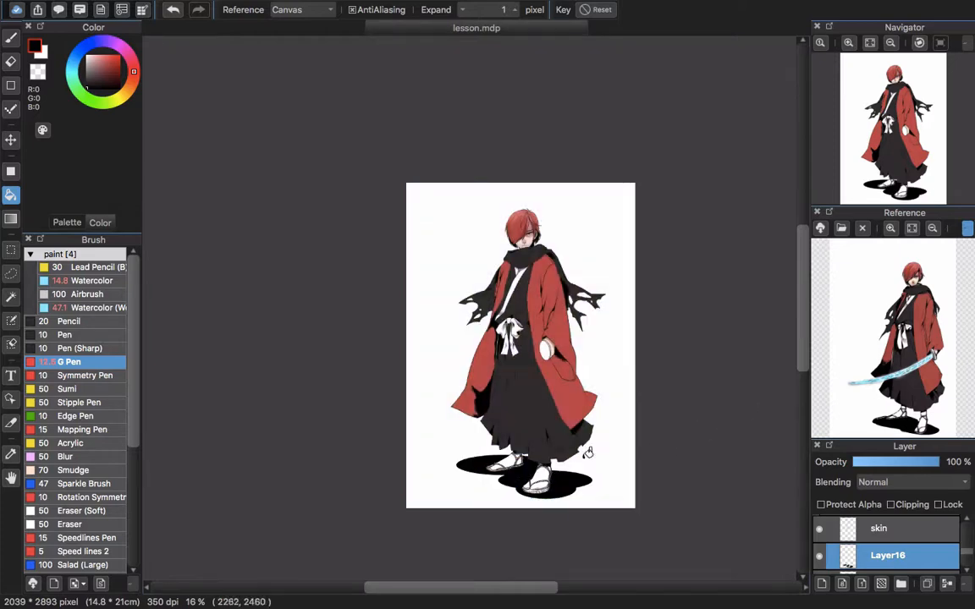
scroll(587, 452, up, 5)
scroll(535, 404, down, 4)
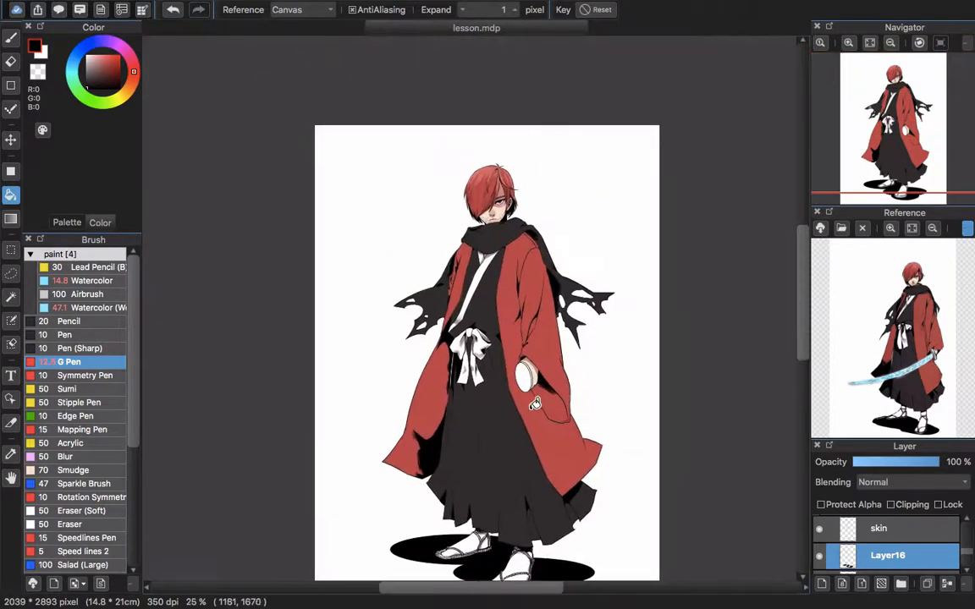
Add a new layer directly above the line layer for the sword and set the selection shape to Polygon
scroll(926, 551, up, 10)
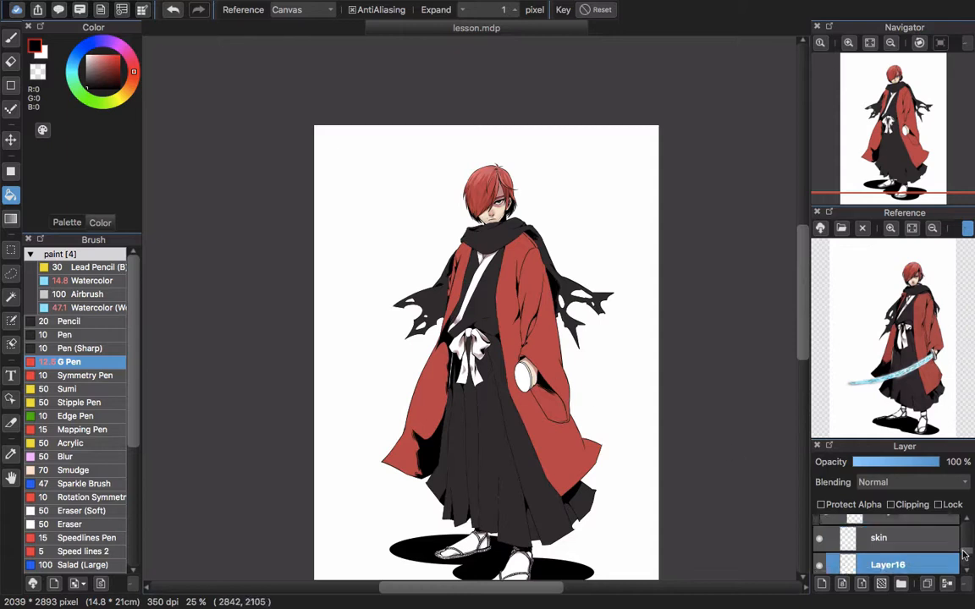
click(926, 546)
click(822, 584)
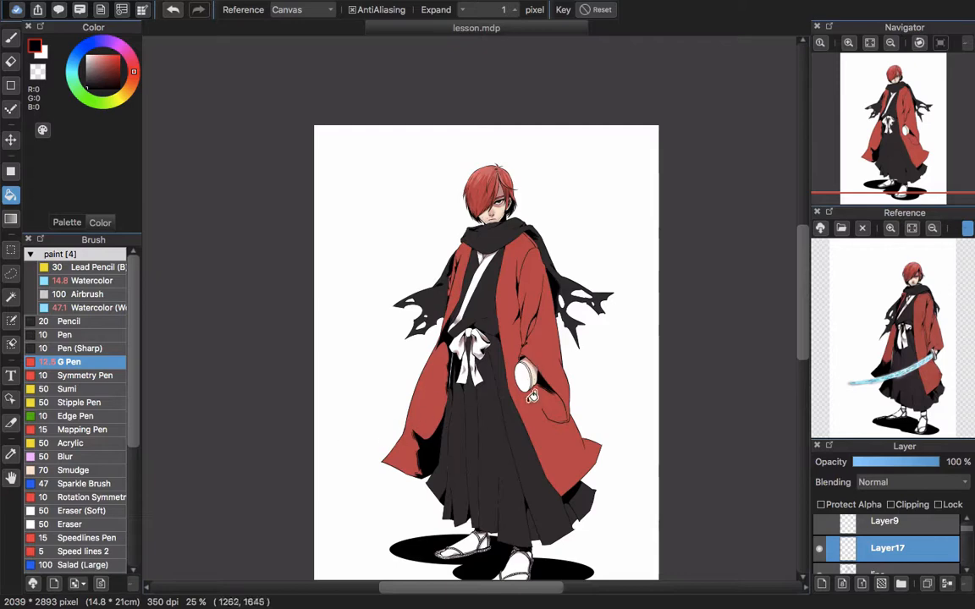
key(b)
scroll(513, 366, up, 1)
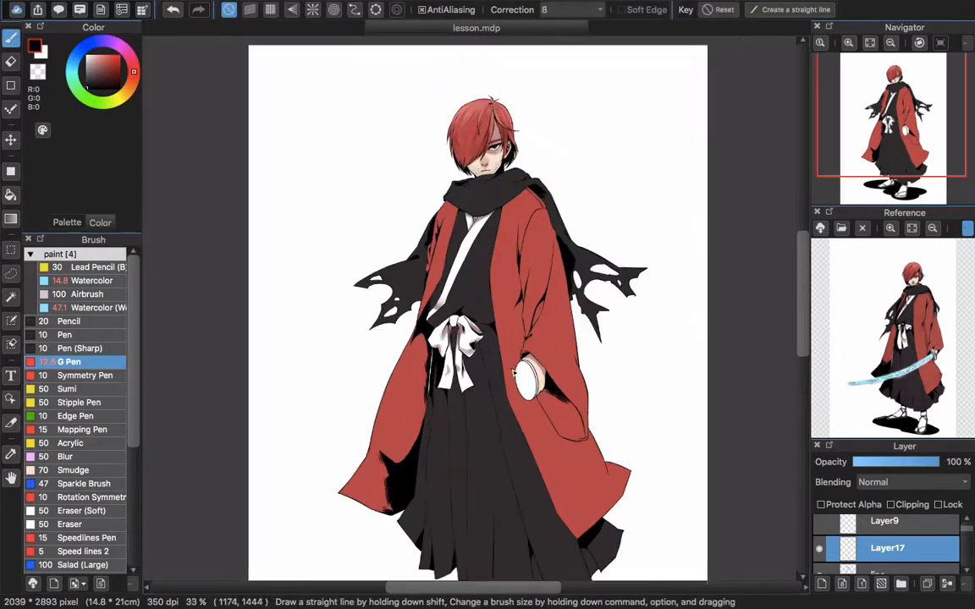
drag(464, 403, 505, 361)
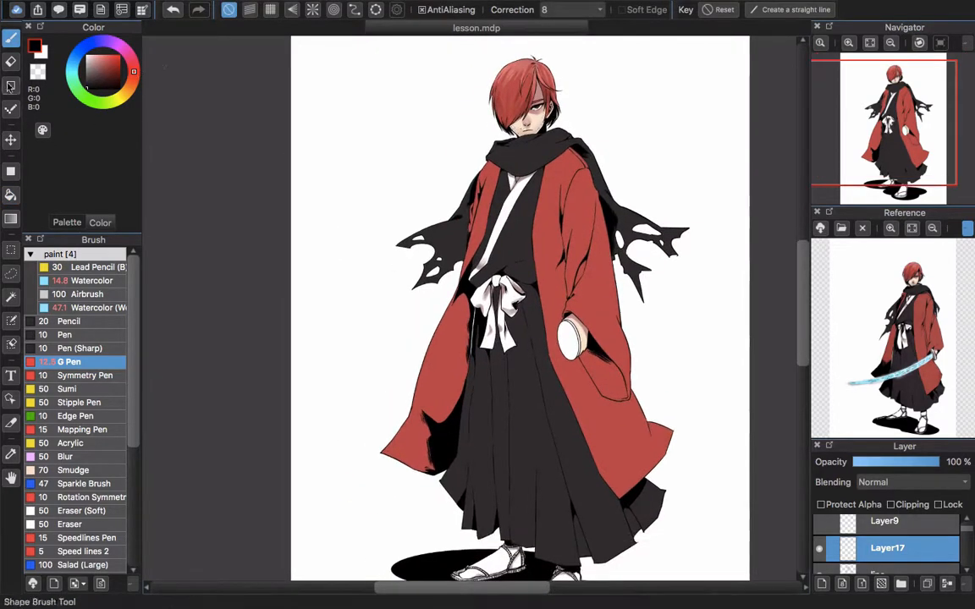
click(12, 254)
click(251, 9)
click(258, 39)
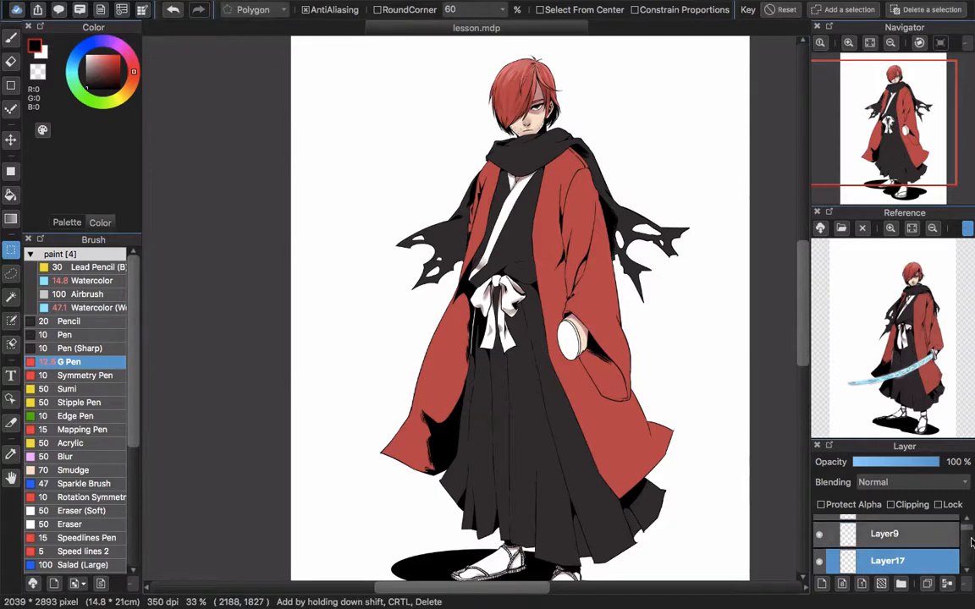
Show the sketch layer Layer3 and move it up the layer stack to directly below Layer4
click(820, 531)
drag(971, 539, 968, 555)
click(820, 531)
click(821, 557)
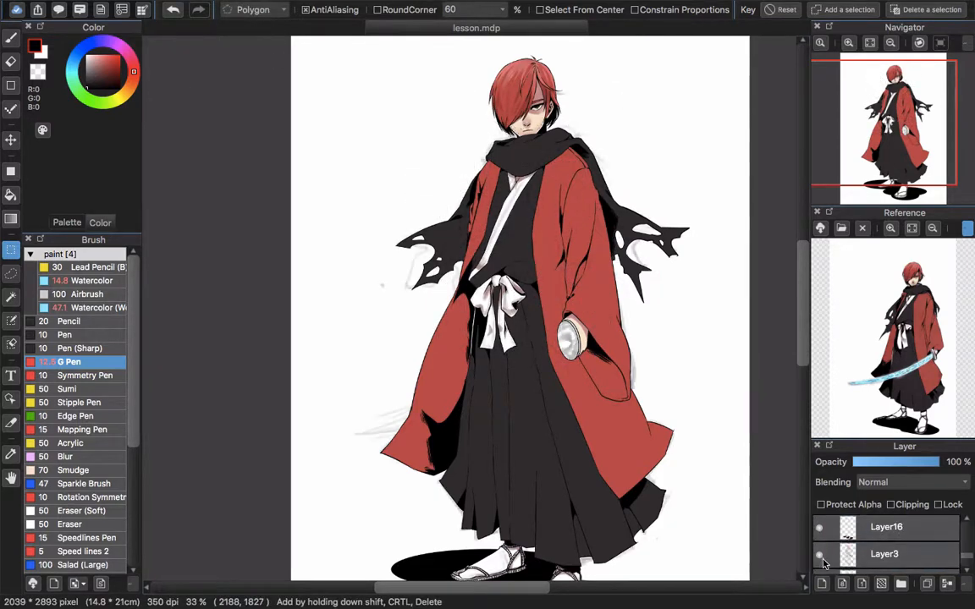
click(880, 554)
mouse_move(895, 522)
mouse_down()
mouse_move(929, 515)
mouse_move(915, 538)
mouse_up()
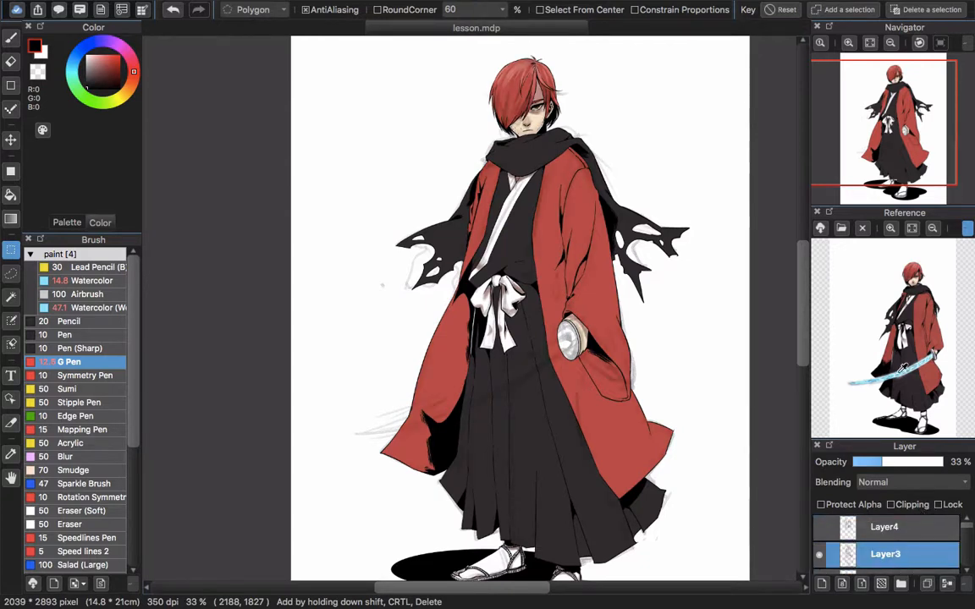
On Layer17, outline the sword blade from the hand guard to its tip with a polygon selection, following the sketch
key(b)
click(970, 536)
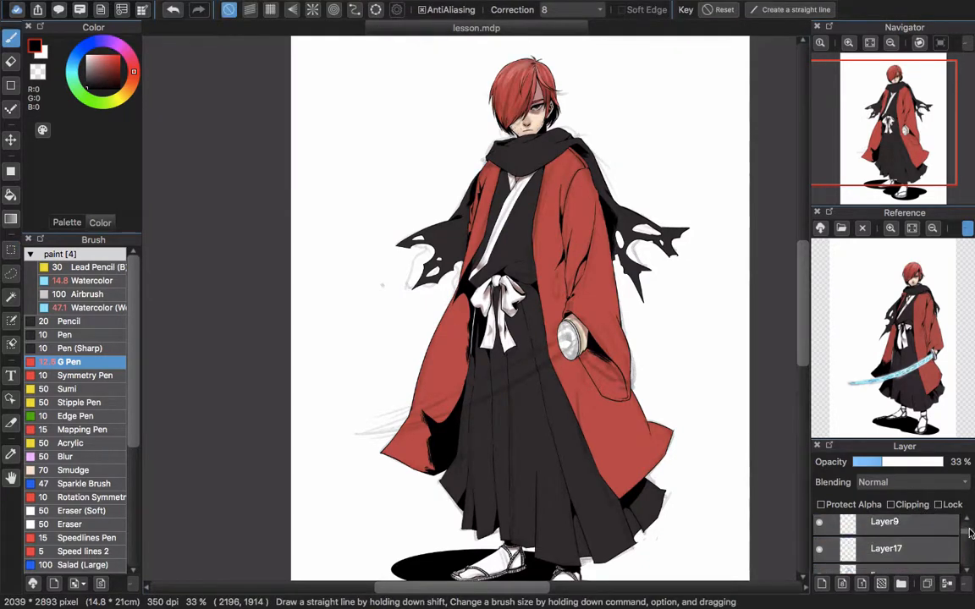
click(914, 552)
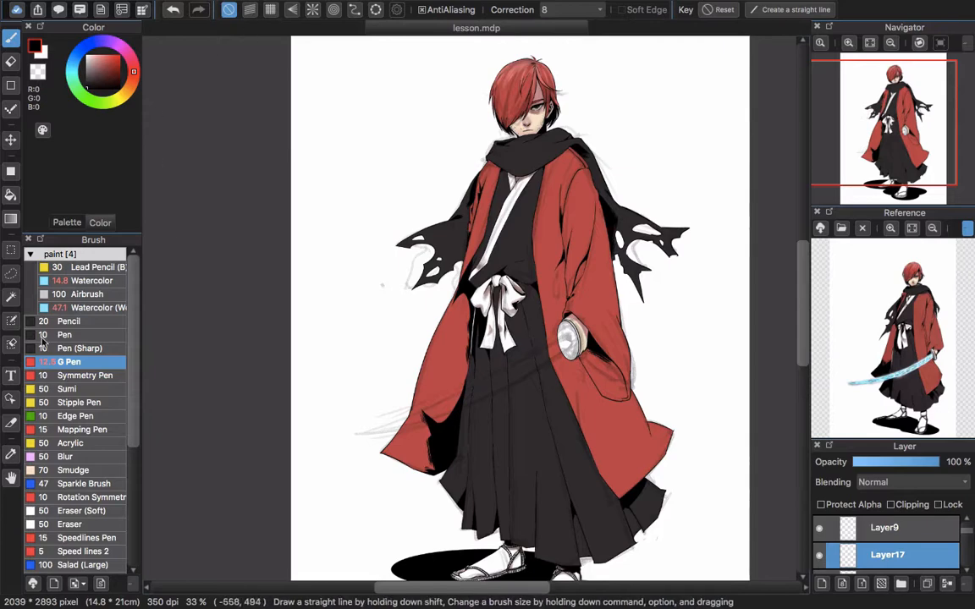
key(m)
scroll(475, 379, up, 1)
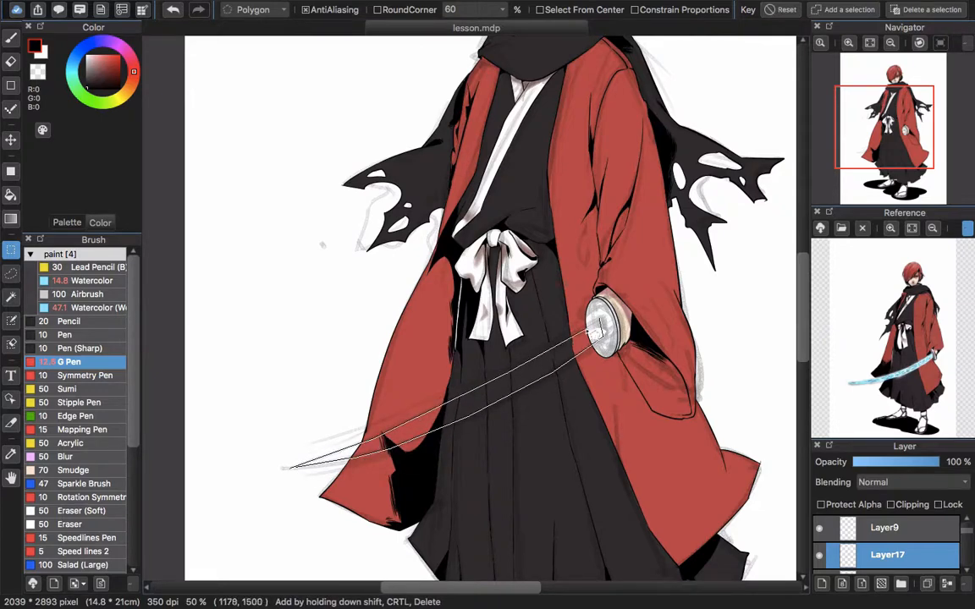
click(600, 322)
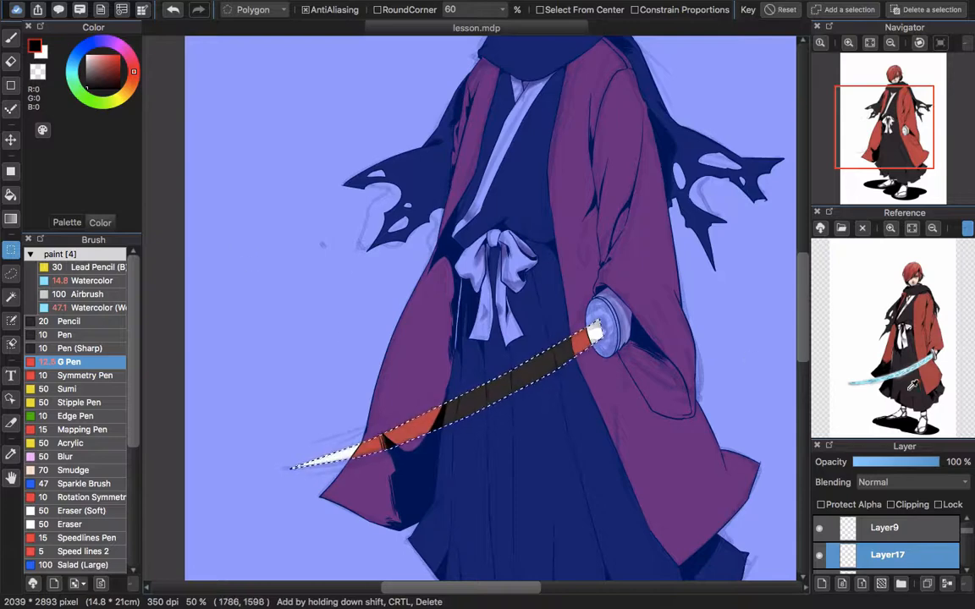
Fill the blade selection with the dark grey R59 G52 B54 sampled from the reference and clear the selection
click(11, 172)
drag(167, 287, 716, 487)
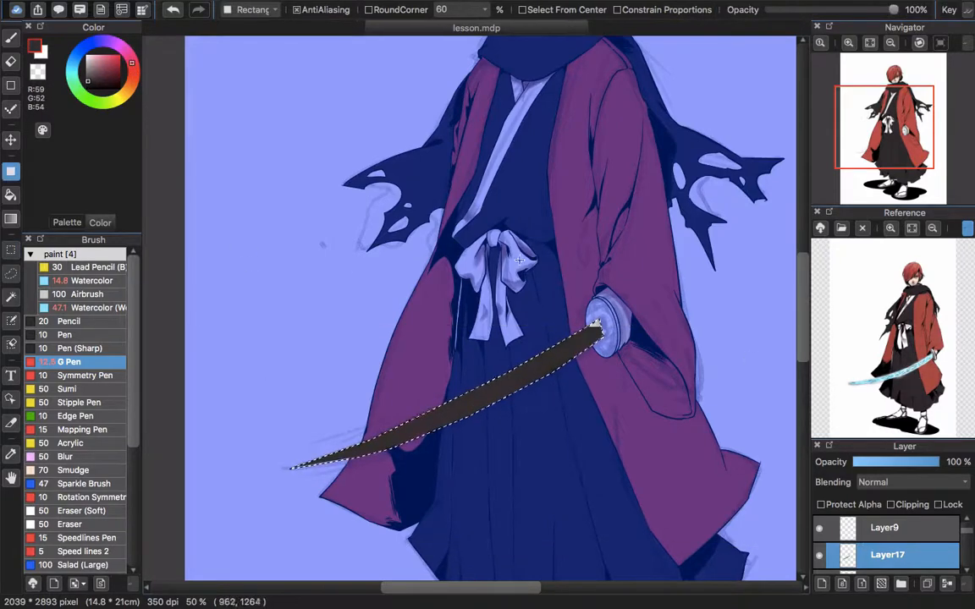
key(super+d)
Hide the sketch layer Layer3 and make Layer17 active again
click(966, 545)
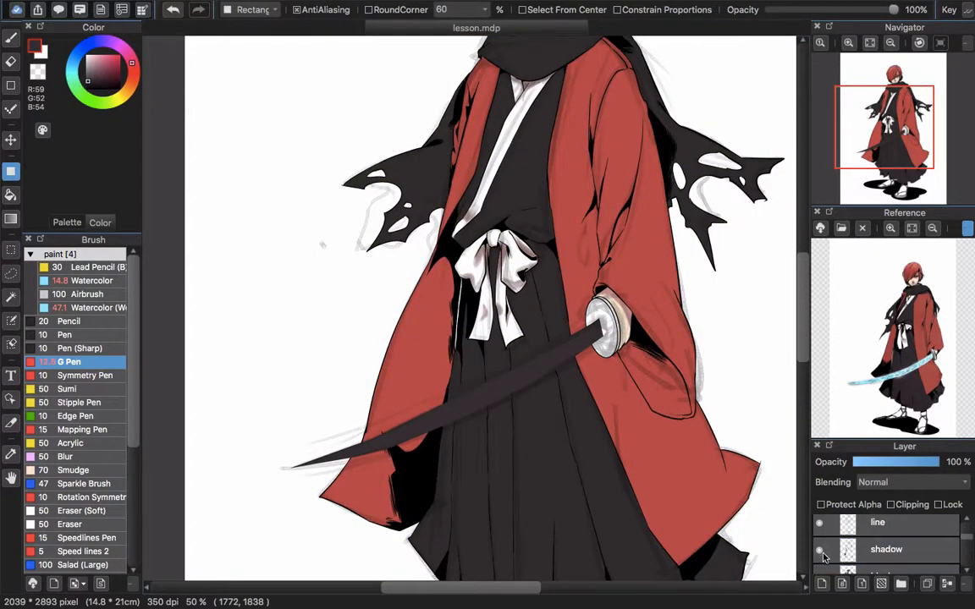
drag(965, 540, 965, 524)
click(821, 557)
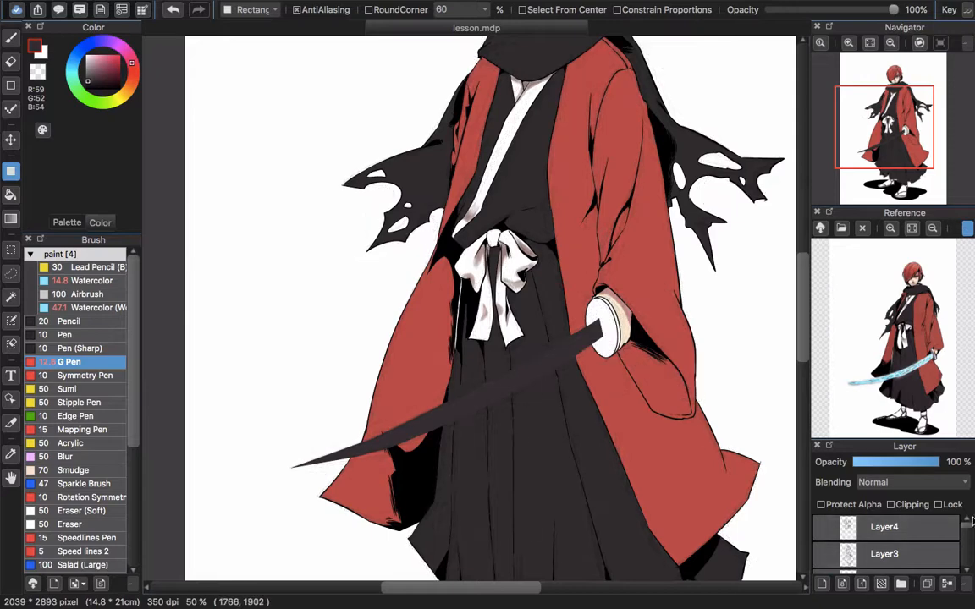
drag(789, 464, 835, 487)
drag(970, 528, 969, 533)
Touch up the blade's end at the hand guard with the G Pen and nudge the blade slightly into place
scroll(567, 405, up, 3)
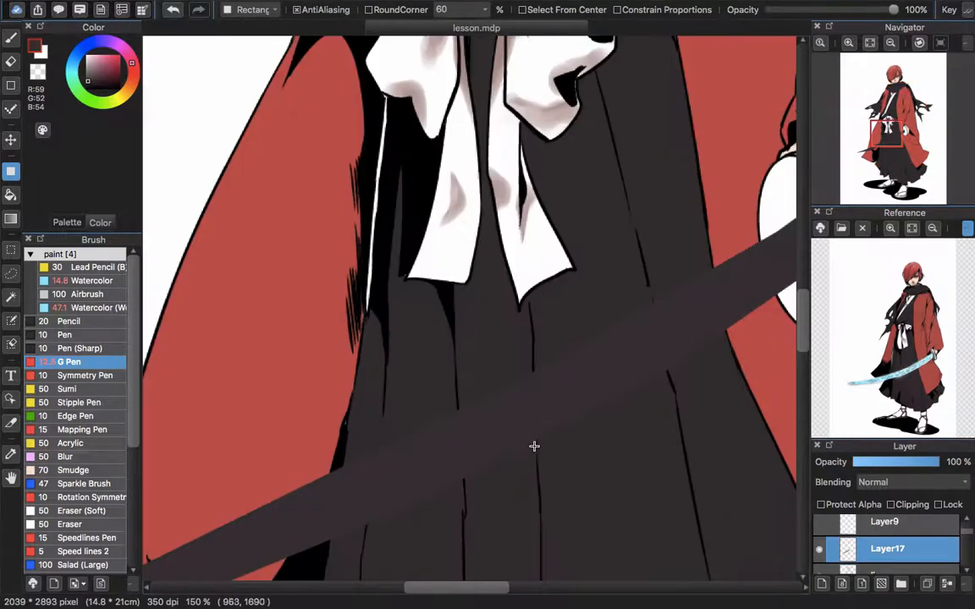
drag(632, 386, 397, 416)
key(b)
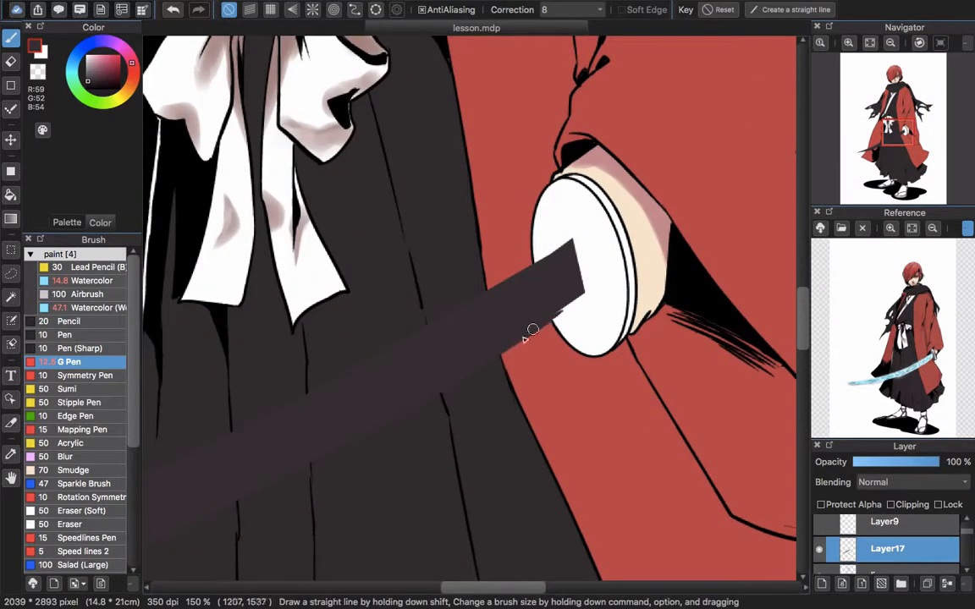
scroll(486, 343, up, 3)
drag(520, 324, 546, 305)
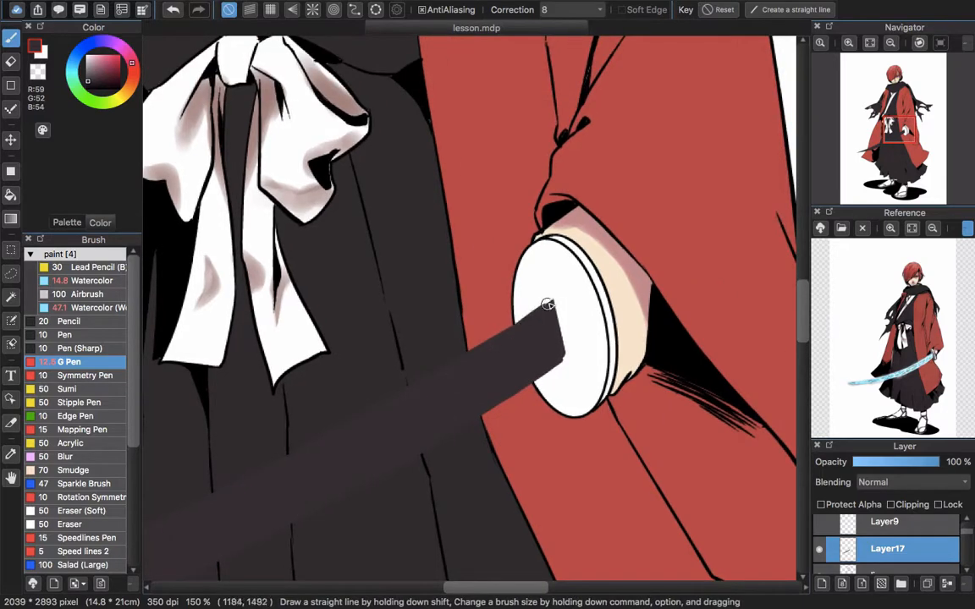
drag(559, 347, 561, 359)
mouse_move(508, 406)
mouse_down()
mouse_move(557, 388)
mouse_move(518, 392)
mouse_up()
key(v)
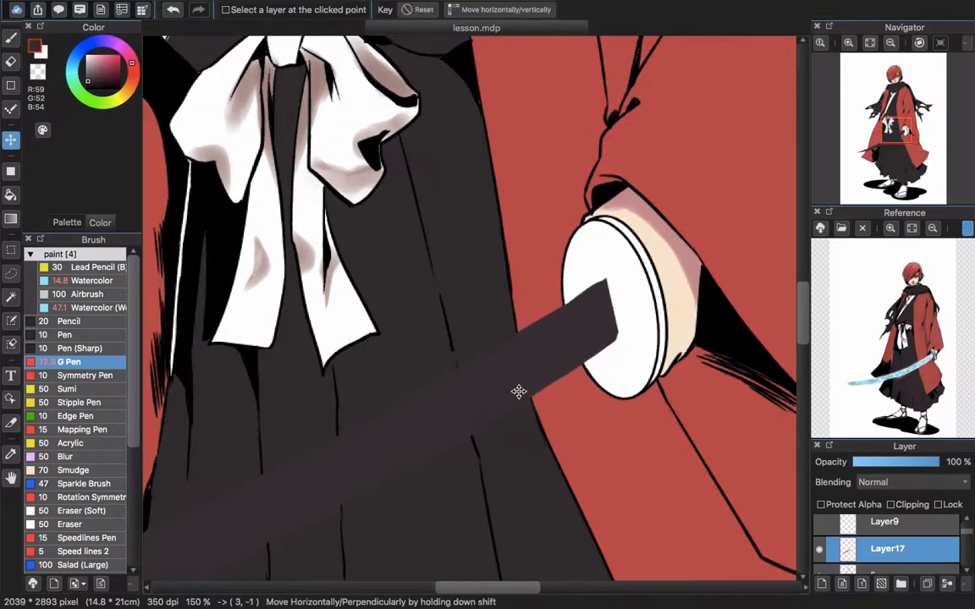
key(b)
key(v)
mouse_move(584, 346)
mouse_down()
mouse_move(570, 345)
mouse_move(599, 320)
mouse_up()
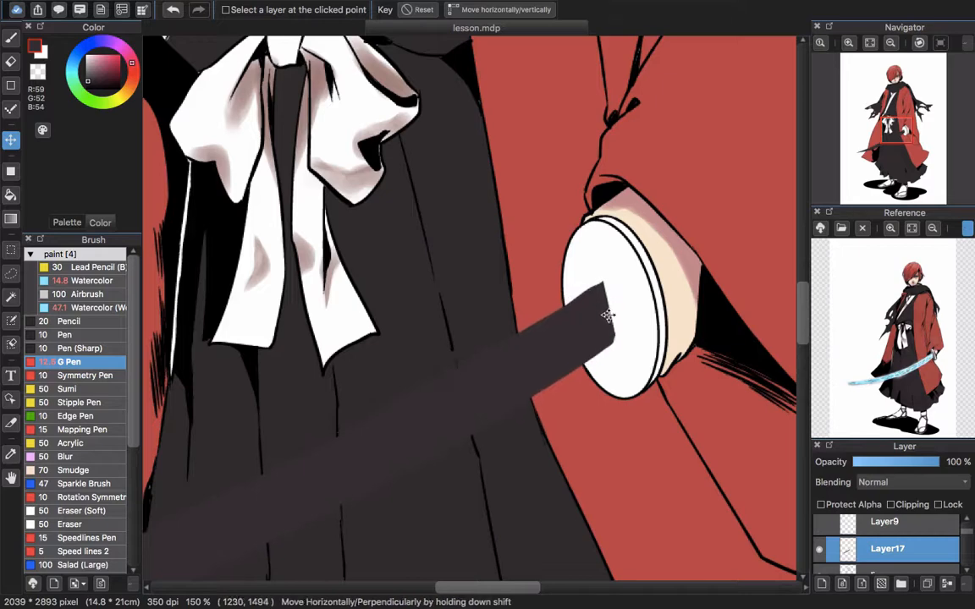
key(b)
Free-transform the blade so it reaches farther past the coat, adjusting its corners and seating its base at the hand guard
scroll(547, 337, down, 5)
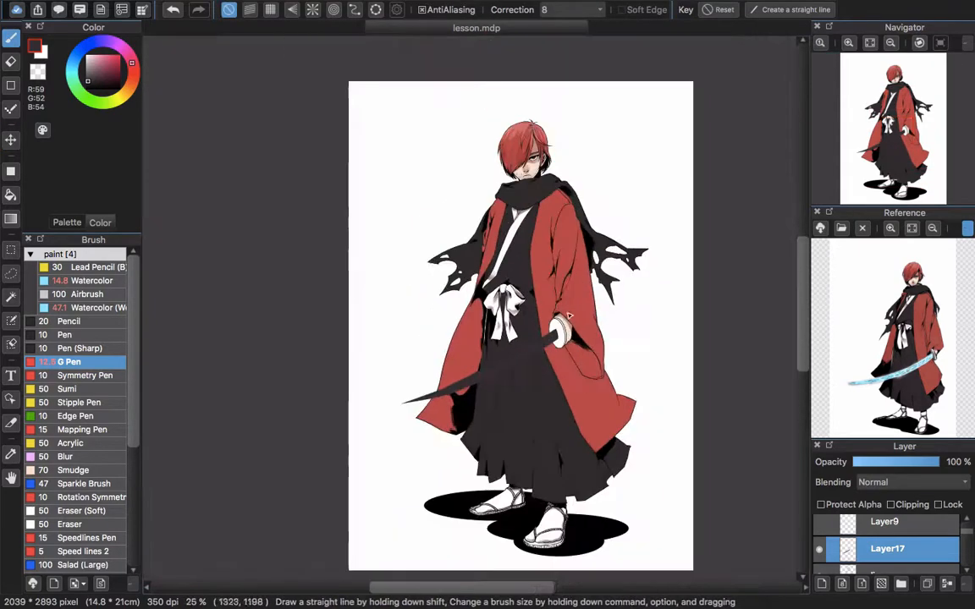
key(super+t)
drag(400, 372, 372, 386)
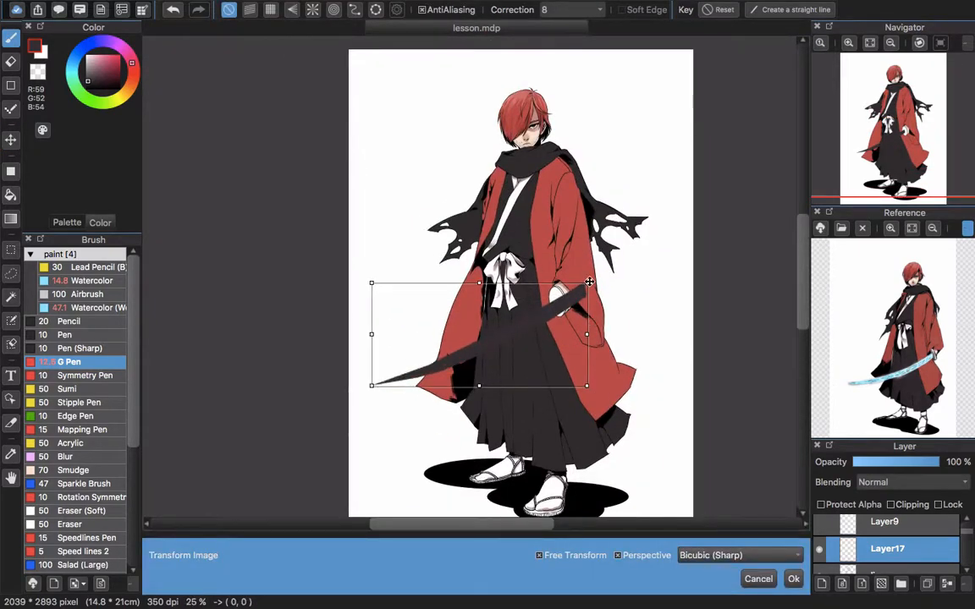
drag(590, 282, 584, 292)
drag(525, 334, 502, 338)
drag(349, 392, 362, 386)
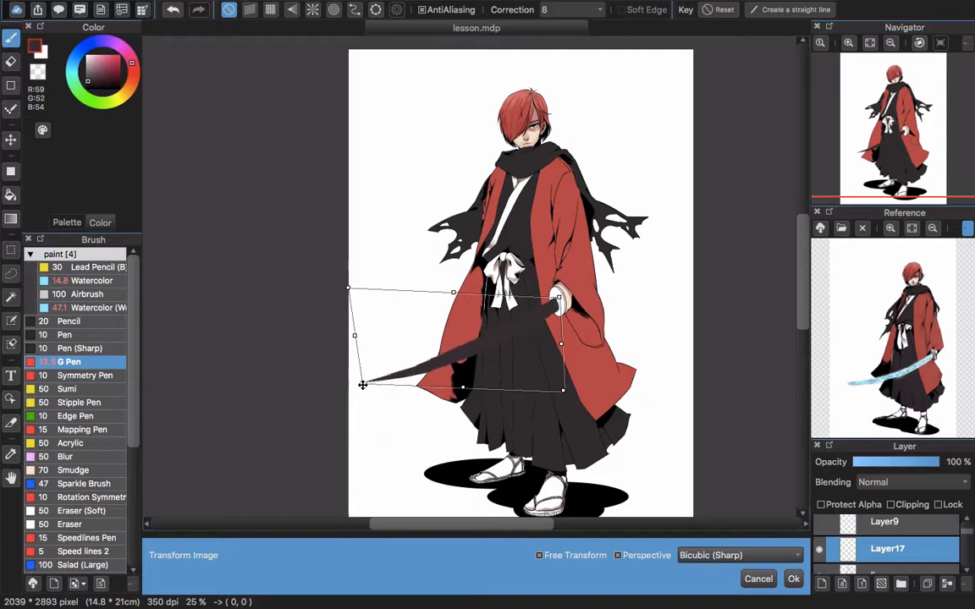
drag(565, 390, 559, 379)
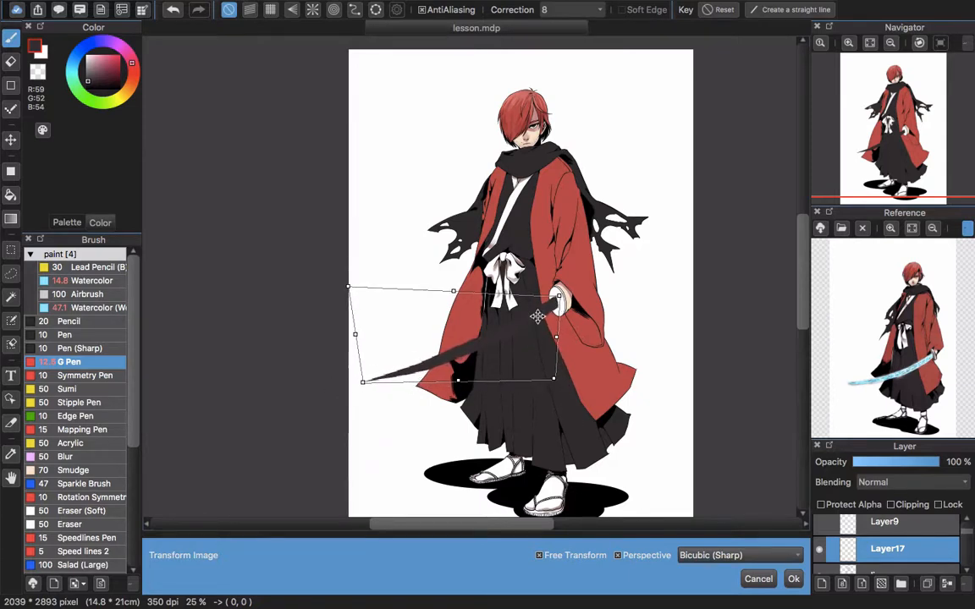
key(Return)
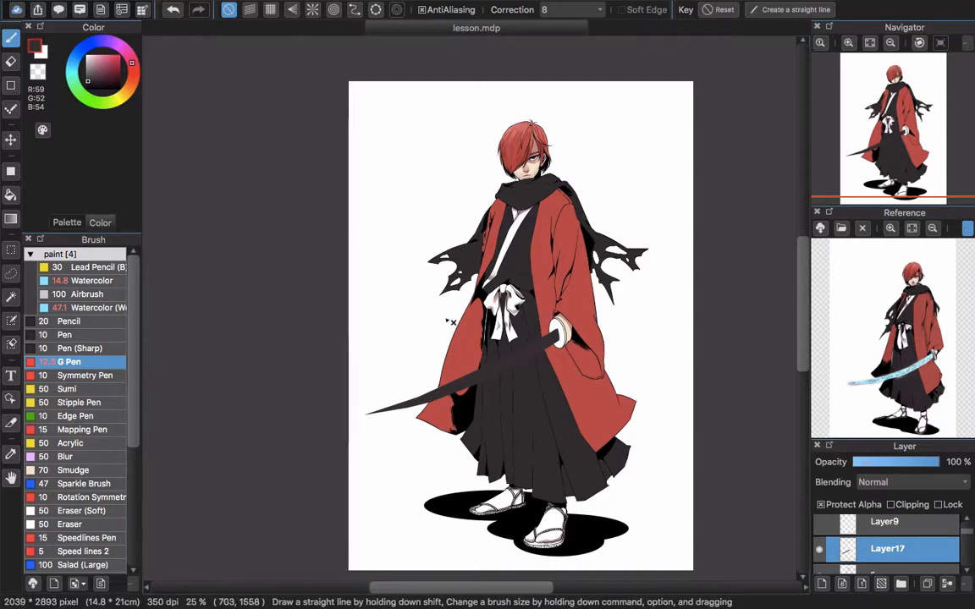
Protect the blade layer's alpha and paint a light blue (R165 G242 B255) crackle pattern with the Watercolor brush, following the reference
click(100, 279)
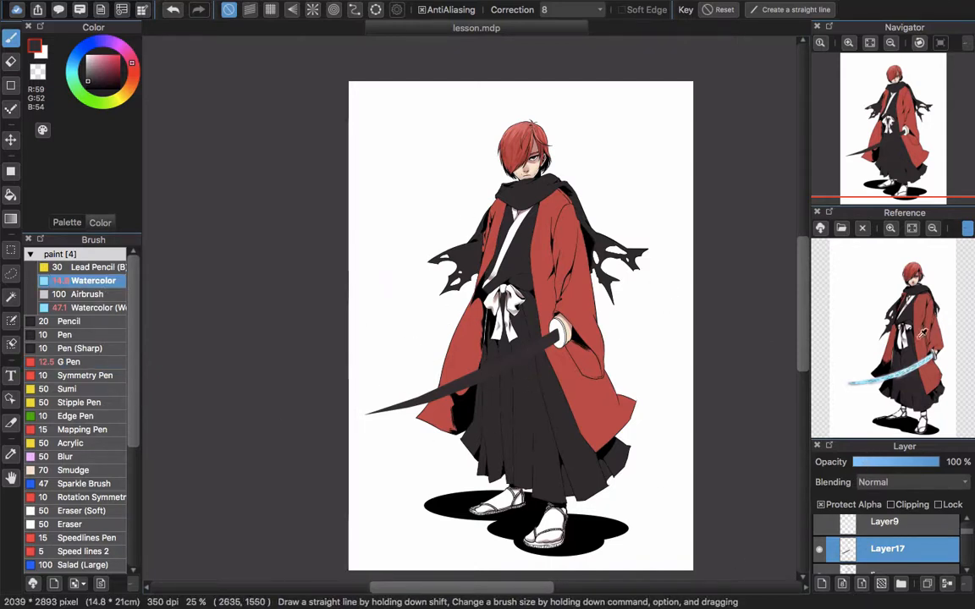
scroll(915, 364, up, 5)
click(919, 351)
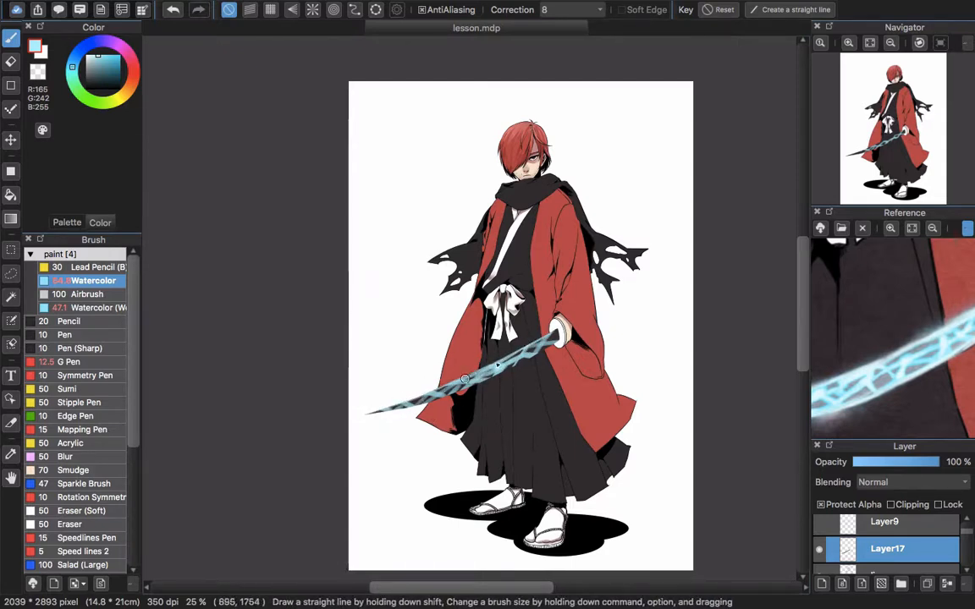
Add a clipping layer above the blade layer and set its blending mode to Add
scroll(464, 378, down, 3)
click(906, 482)
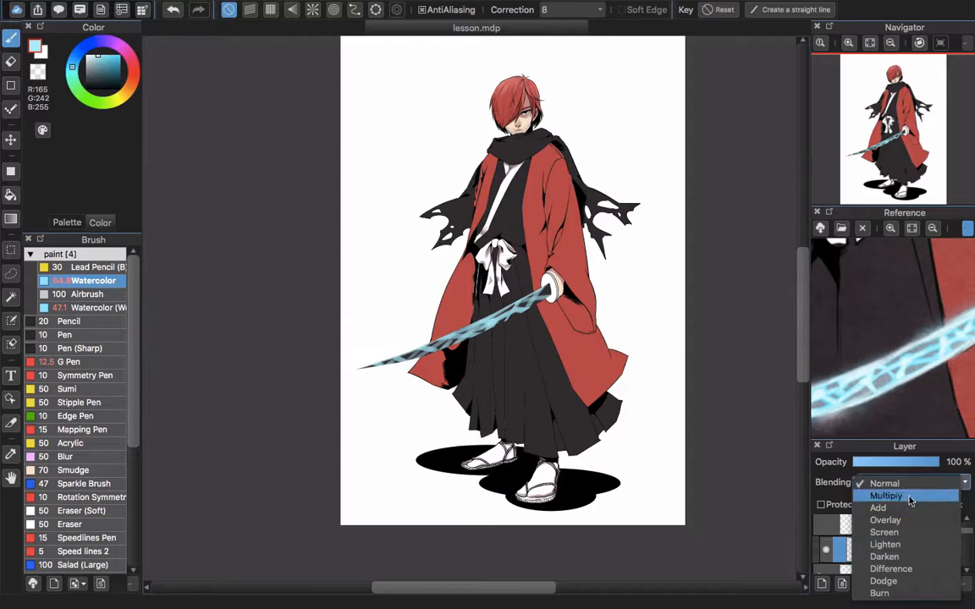
click(878, 507)
Airbrush light blue glow highlights on the blade from the hand guard to its middle, undoing a stray stroke
scroll(191, 383, up, 5)
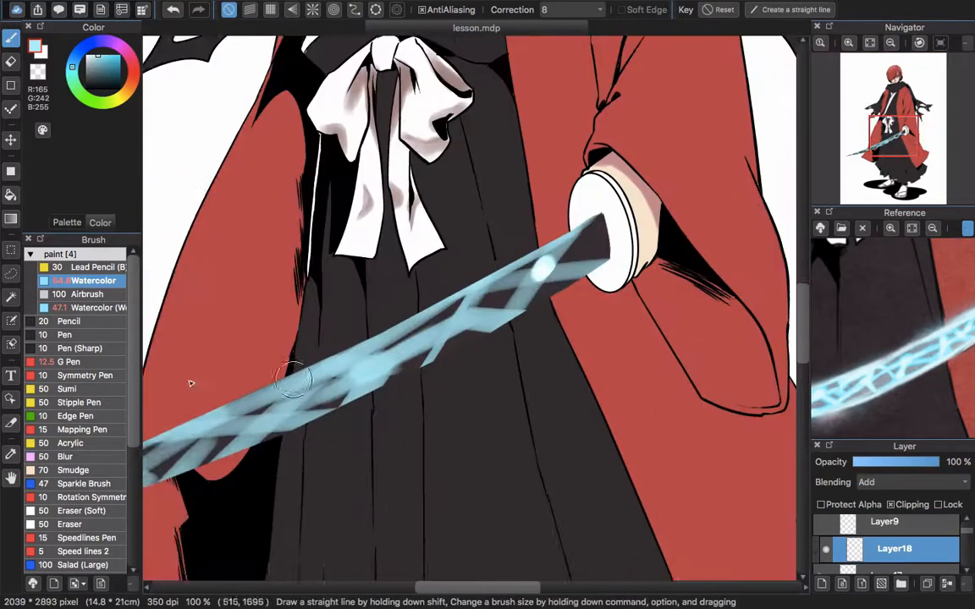
click(88, 294)
mouse_move(578, 273)
mouse_down()
mouse_move(568, 245)
mouse_move(493, 325)
mouse_move(569, 271)
mouse_move(482, 281)
mouse_move(553, 278)
mouse_move(613, 241)
mouse_move(595, 218)
mouse_move(561, 239)
mouse_move(593, 226)
mouse_move(621, 228)
mouse_up()
key(super+z)
mouse_move(530, 342)
mouse_down()
mouse_move(561, 293)
mouse_move(513, 298)
mouse_up()
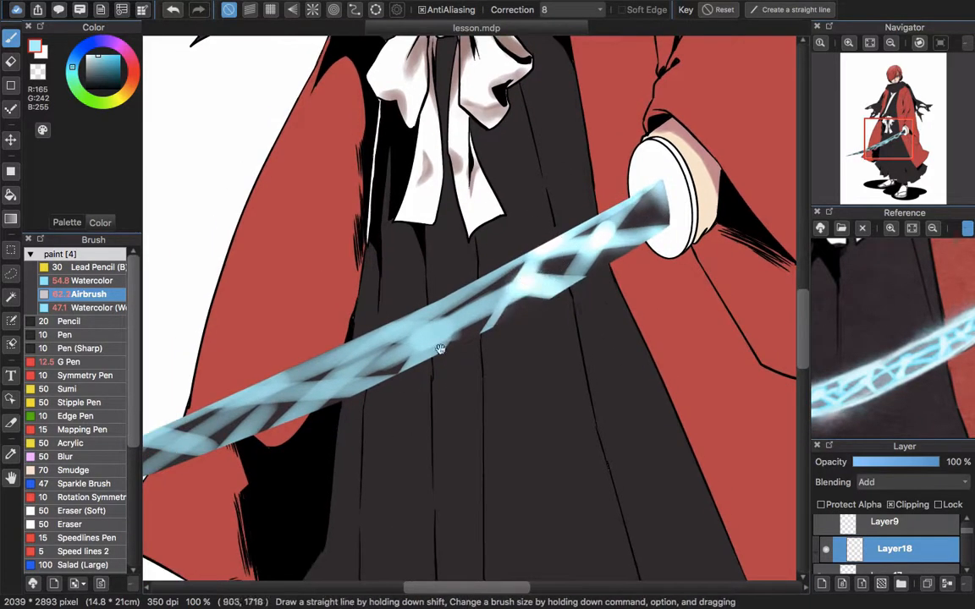
drag(442, 350, 513, 318)
mouse_move(514, 286)
mouse_down()
mouse_move(554, 250)
mouse_move(474, 318)
mouse_move(405, 358)
mouse_up()
drag(305, 350, 385, 324)
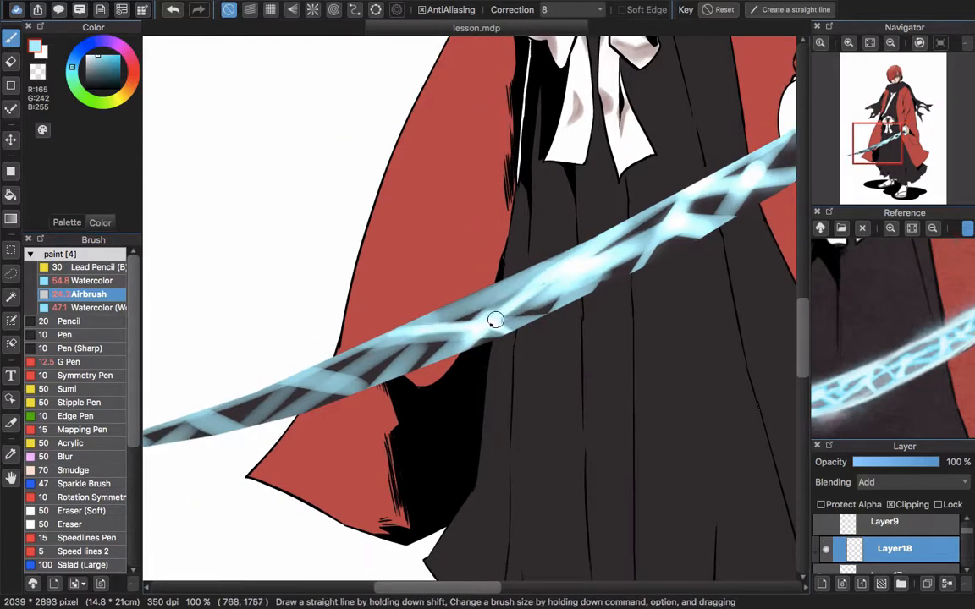
Continue the airbrushed glow highlights from the middle of the blade to its tip, varying the brush size
drag(506, 289, 603, 233)
mouse_move(489, 282)
mouse_down()
mouse_move(434, 332)
mouse_move(538, 308)
mouse_up()
key(super+z)
drag(480, 327, 543, 269)
mouse_move(426, 320)
mouse_down()
mouse_move(523, 298)
mouse_move(457, 339)
mouse_up()
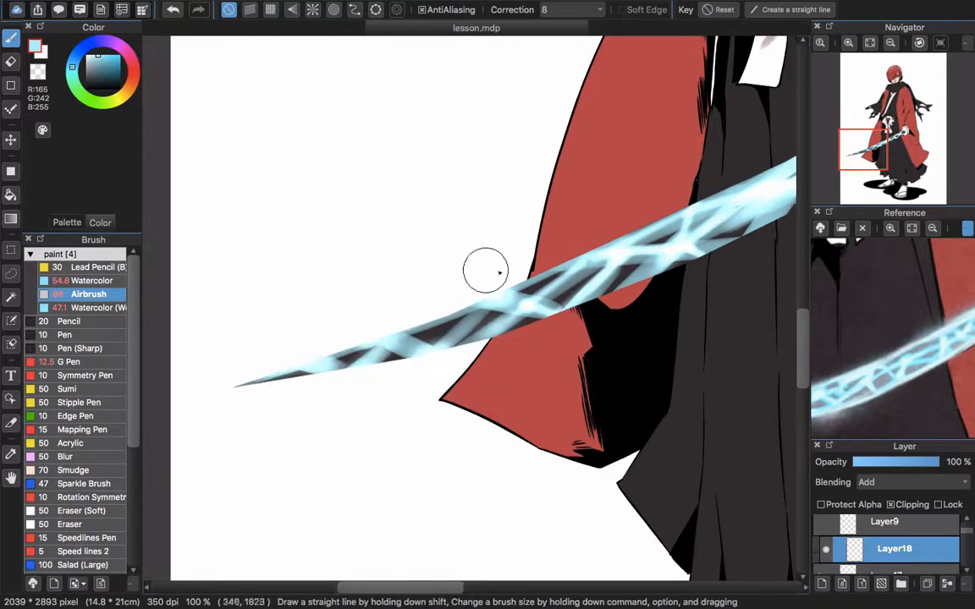
scroll(500, 272, down, 5)
scroll(597, 232, up, 2)
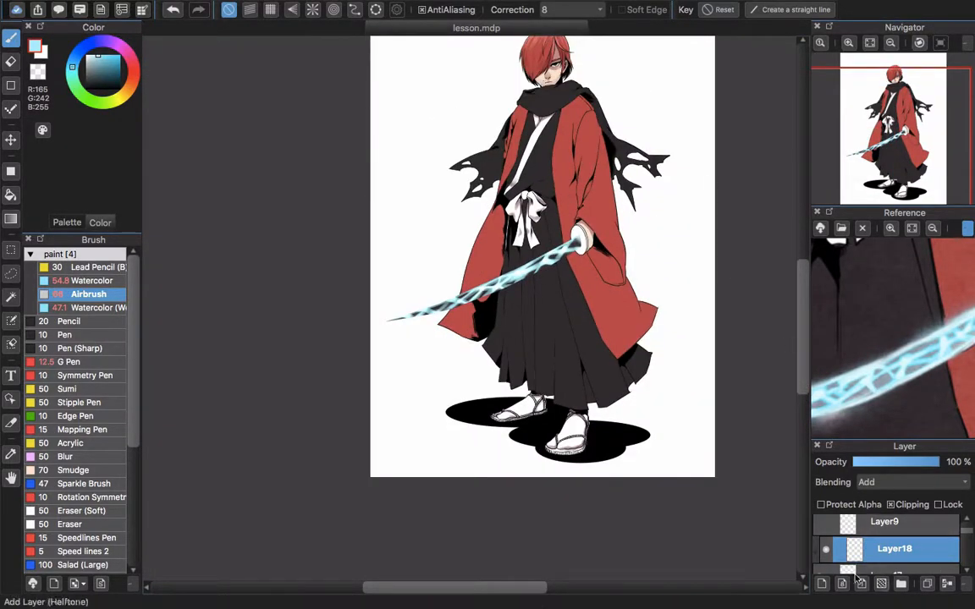
Add a new layer above the blade's clipped highlight layer and set its blending mode to Add
click(821, 584)
click(915, 481)
click(910, 506)
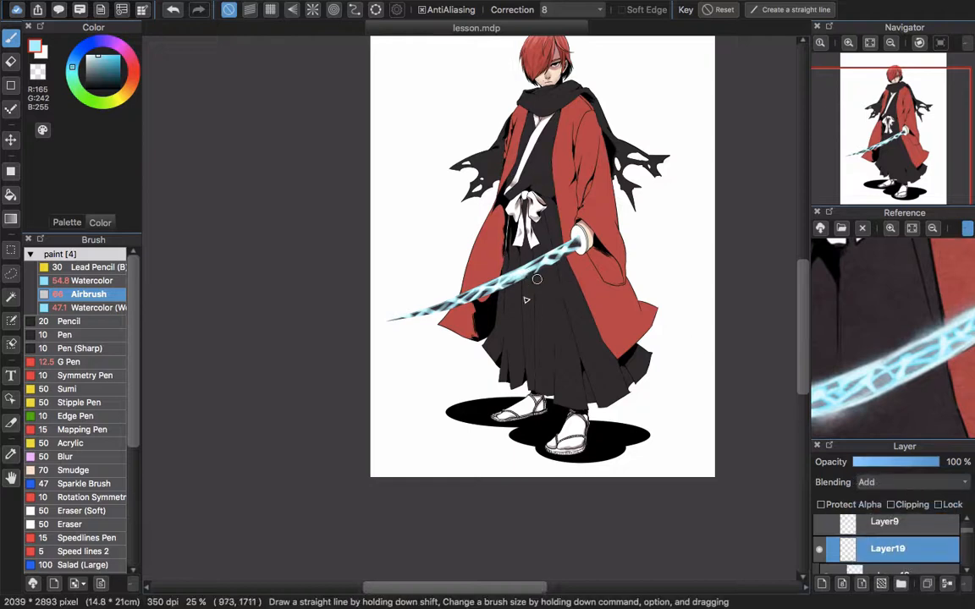
Airbrush a soft light blue glow around the blade with a 318 px brush, undoing the first stroke
drag(563, 248, 259, 370)
key(super+z)
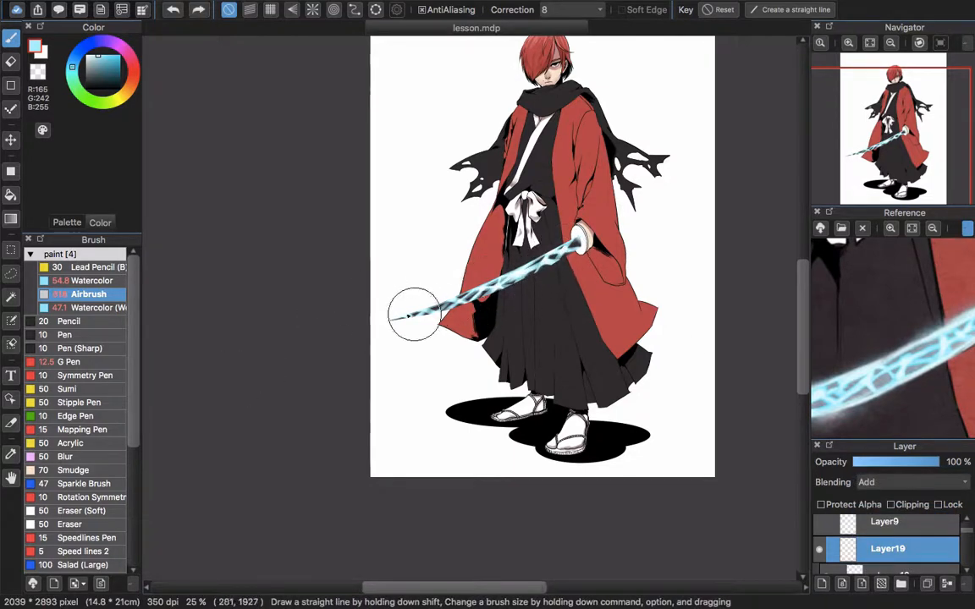
drag(414, 316, 557, 256)
scroll(604, 199, down, 3)
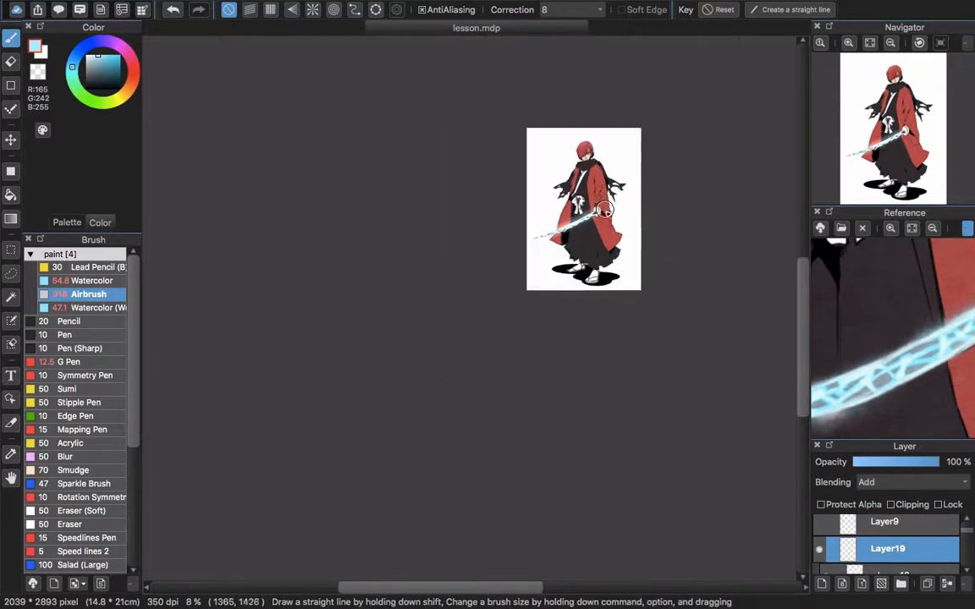
scroll(604, 206, up, 2)
drag(630, 237, 565, 282)
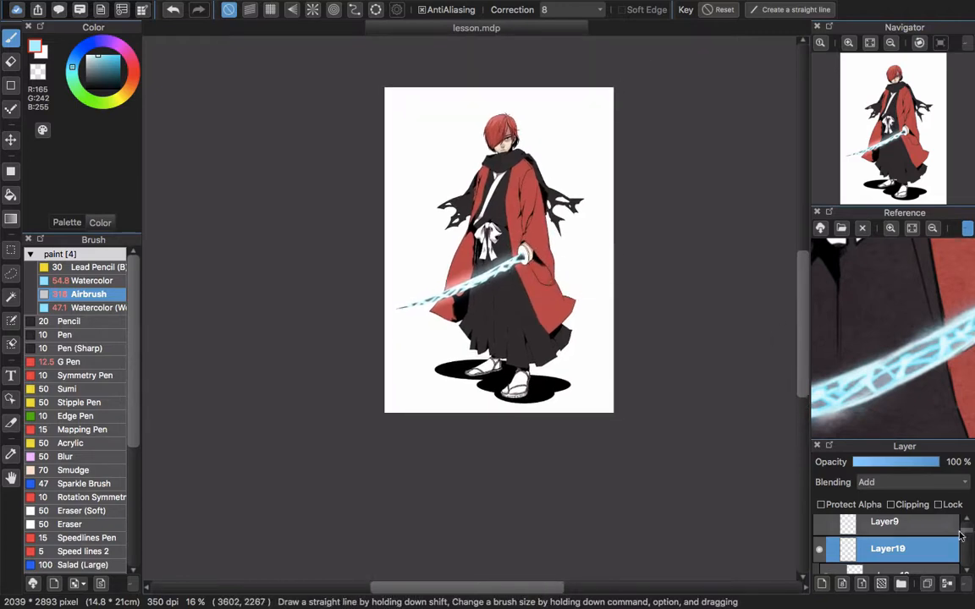
Add a new layer just above Layer3 at the base of the stack and set the color to gray (R153 G153 B153)
drag(965, 533, 969, 561)
click(937, 567)
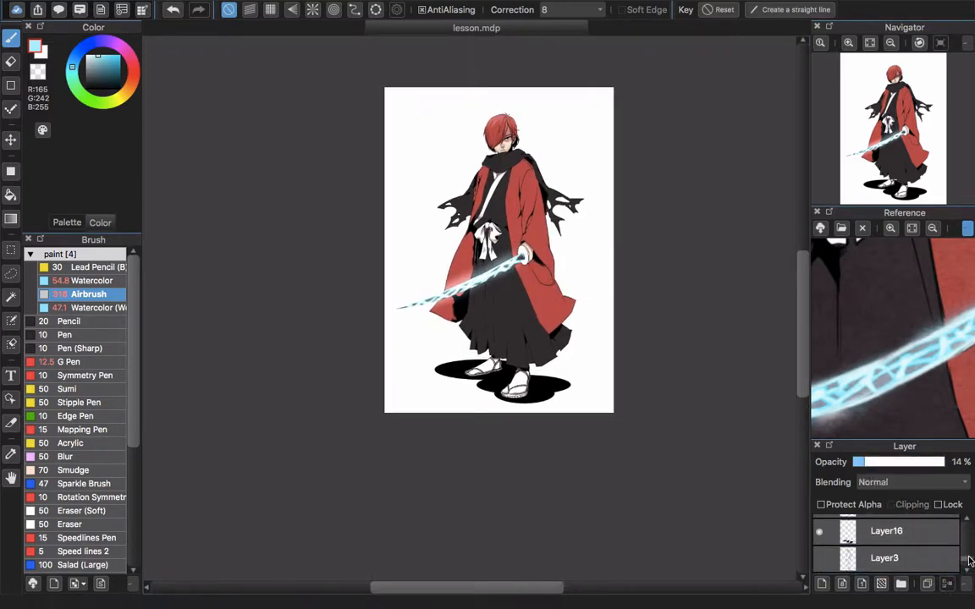
click(821, 583)
scroll(503, 190, down, 2)
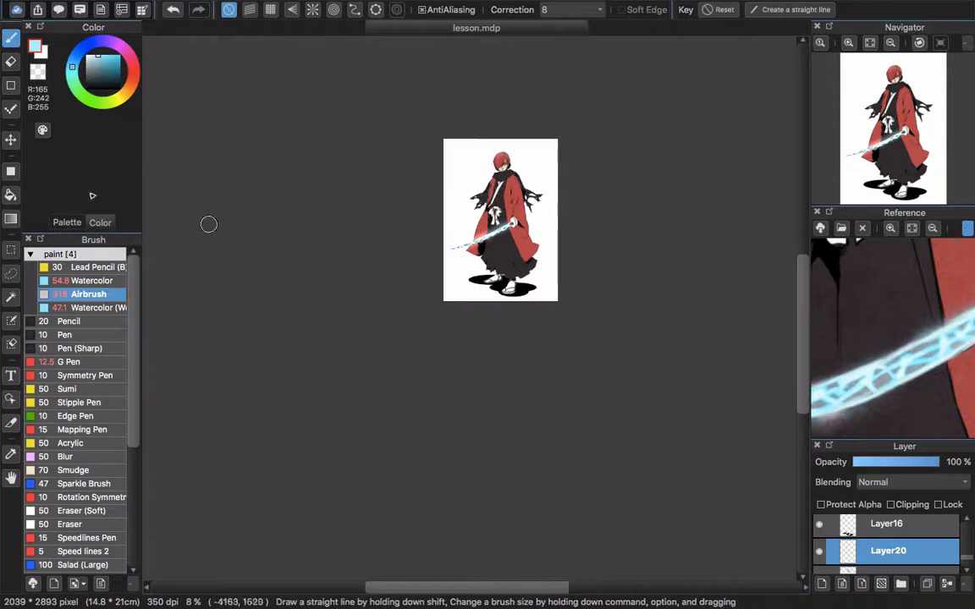
drag(86, 73, 81, 69)
Try covering the whole canvas with a solid gray rectangle on the new layer, and undo it
key(u)
drag(408, 90, 637, 412)
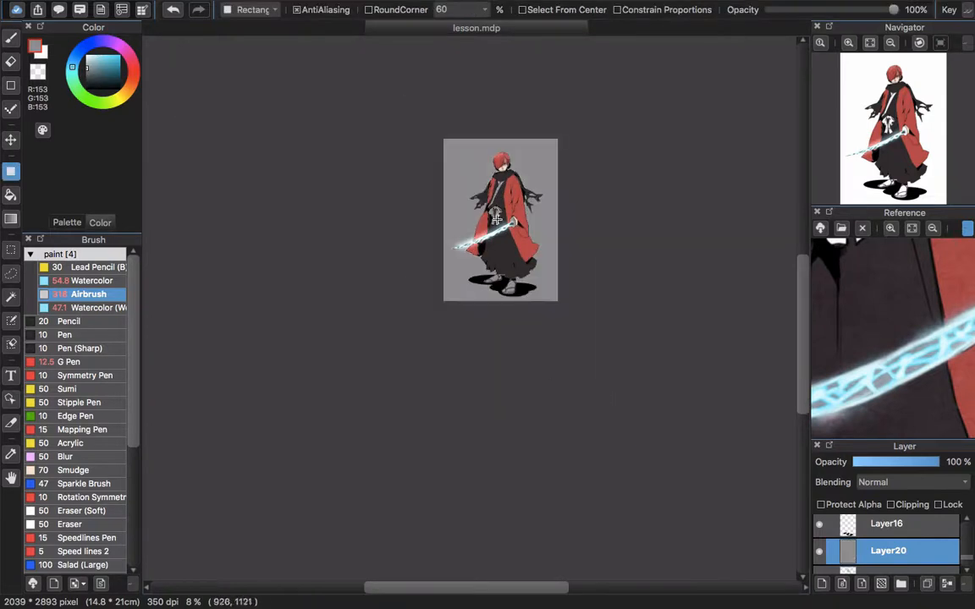
scroll(496, 218, up, 3)
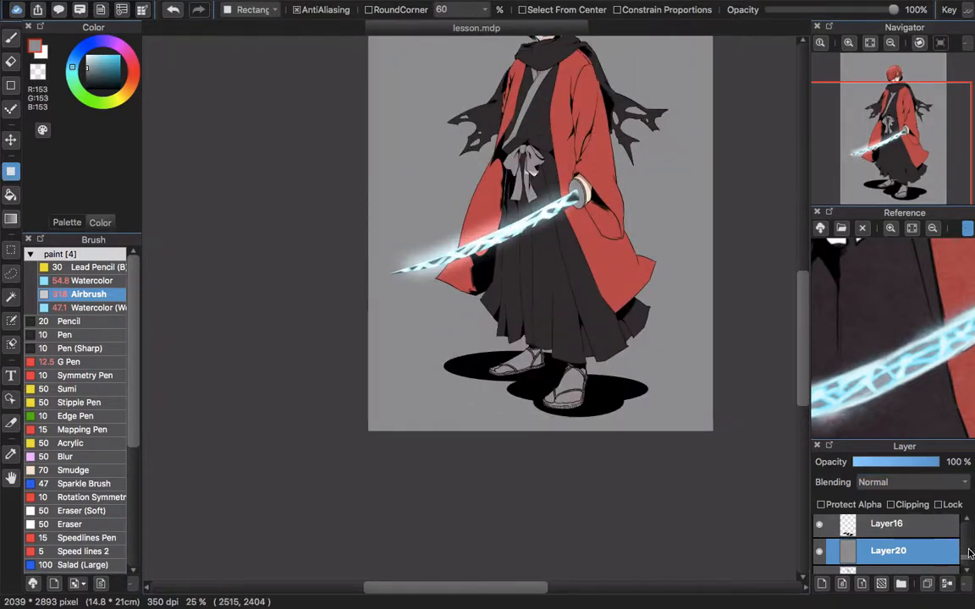
drag(966, 562, 963, 549)
key(super+z)
Fill the background around the swordsman with gray, leaving his clothes, feet and bow white
key(g)
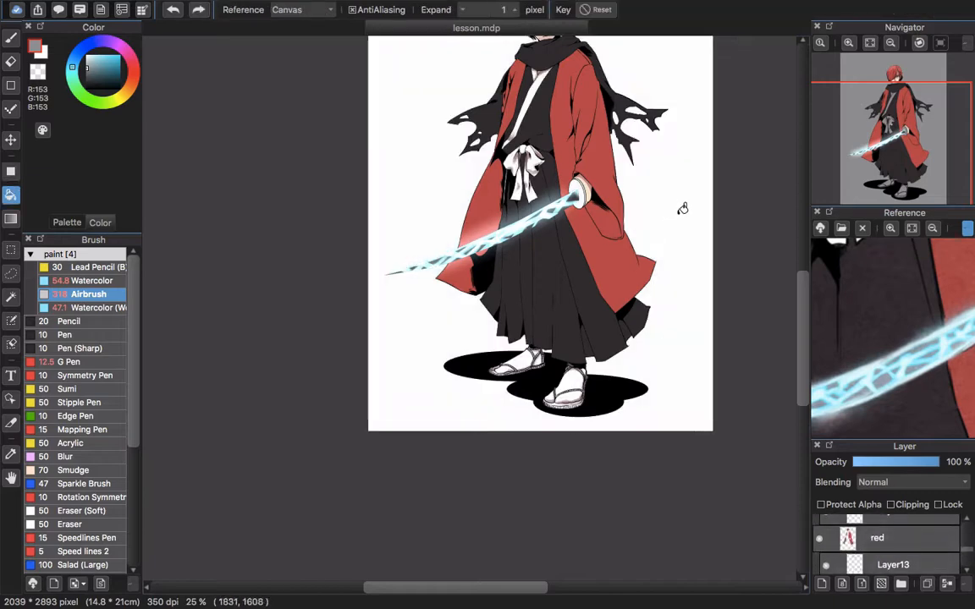
click(680, 224)
key(u)
drag(344, 167, 501, 327)
scroll(510, 322, down, 3)
scroll(515, 320, up, 3)
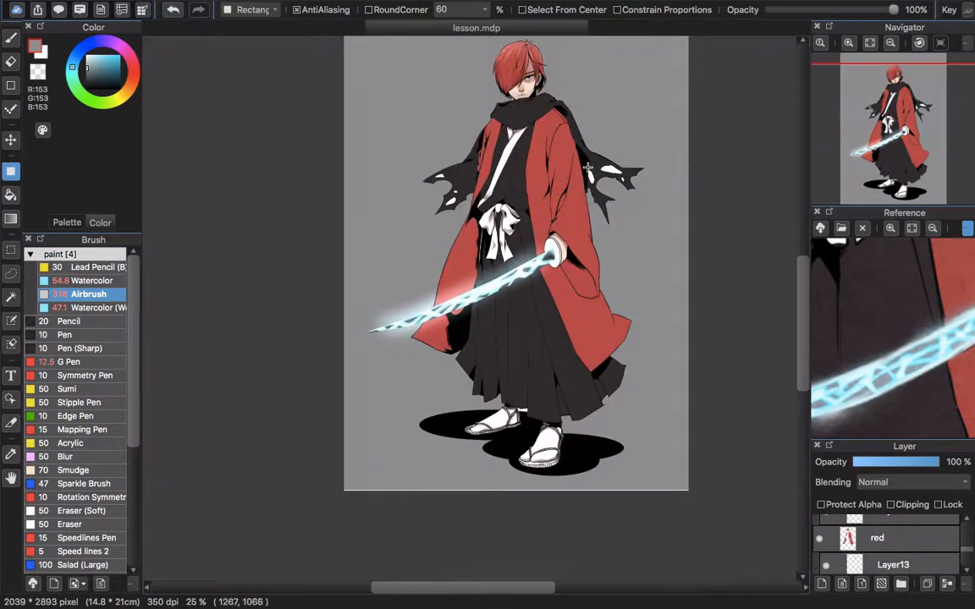
Fill the remaining white background gaps, including the holes in the torn scarf, with the same gray
scroll(588, 169, up, 1)
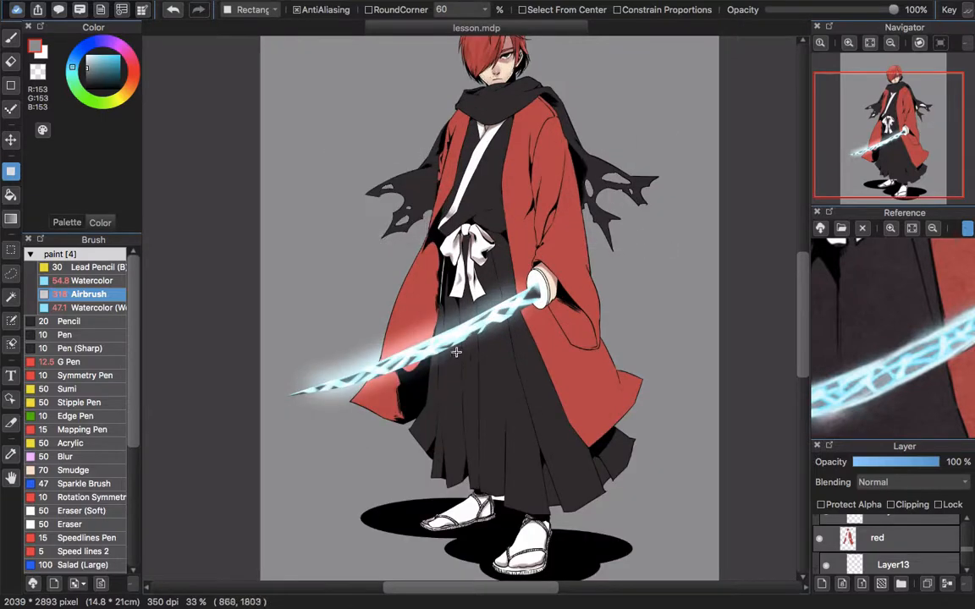
scroll(470, 323, down, 2)
scroll(481, 411, up, 4)
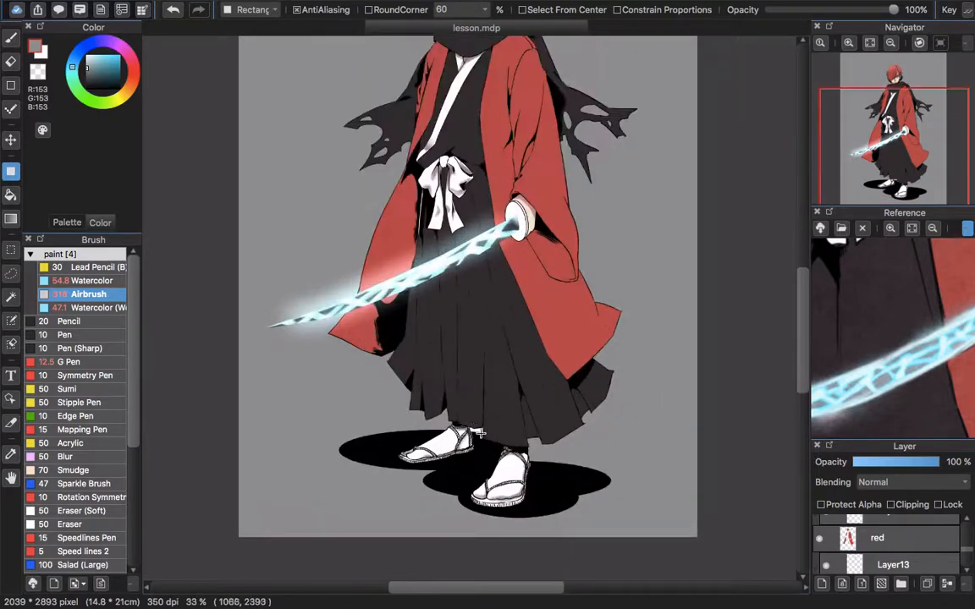
key(g)
Review the whole figure against the gray background and hide the gray background layer
scroll(484, 422, down, 5)
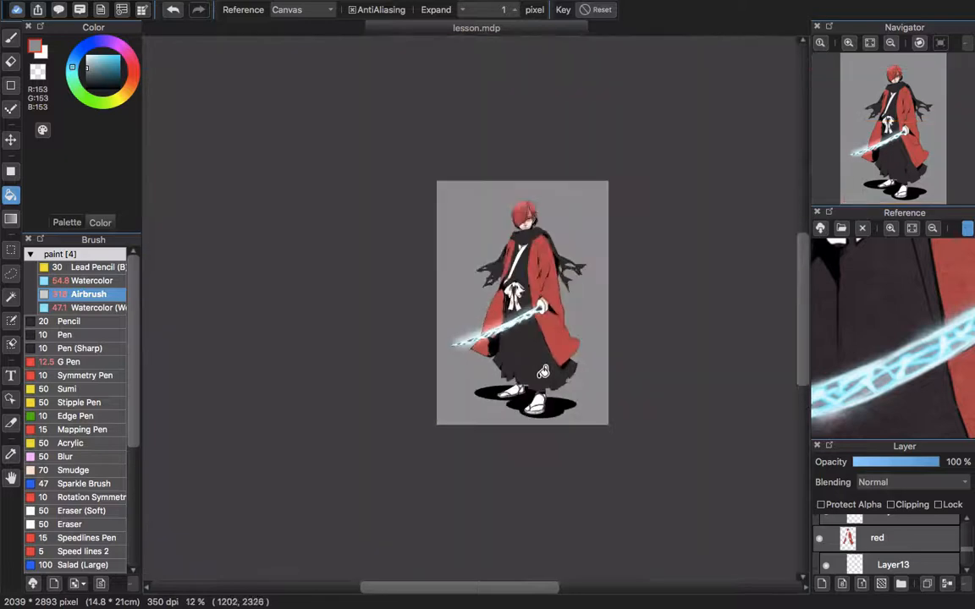
scroll(593, 384, up, 1)
drag(544, 346, 531, 390)
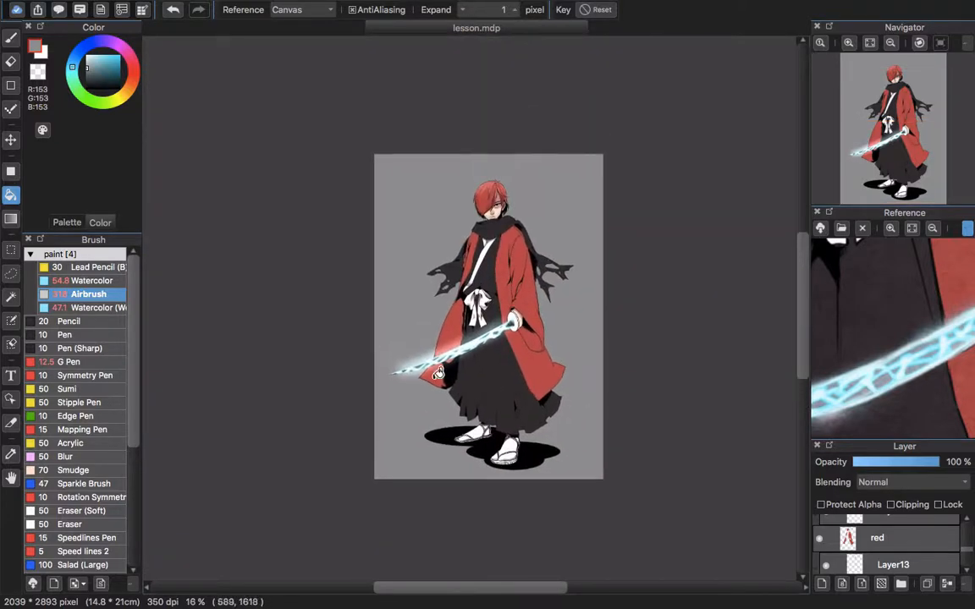
drag(966, 557, 966, 564)
click(820, 574)
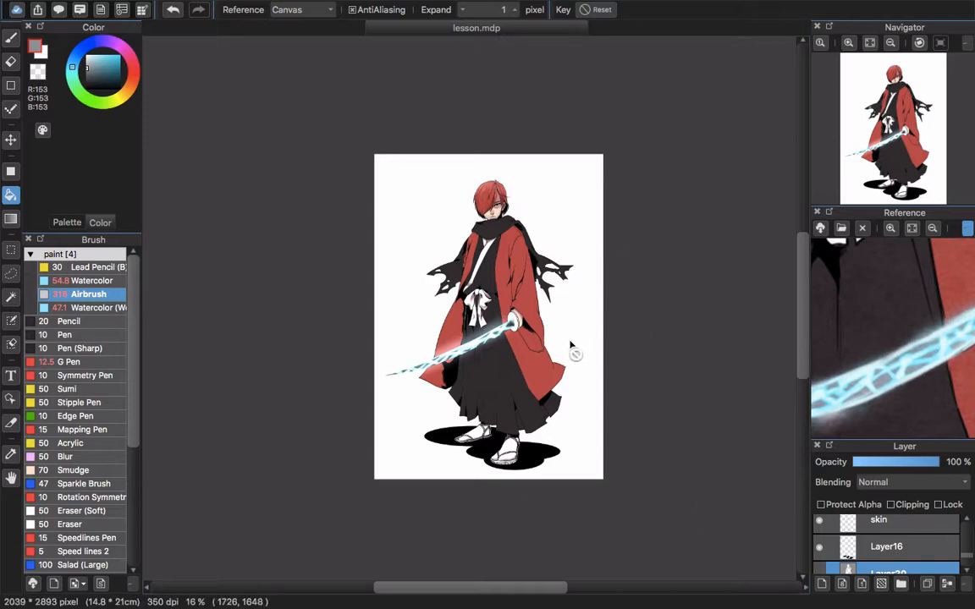